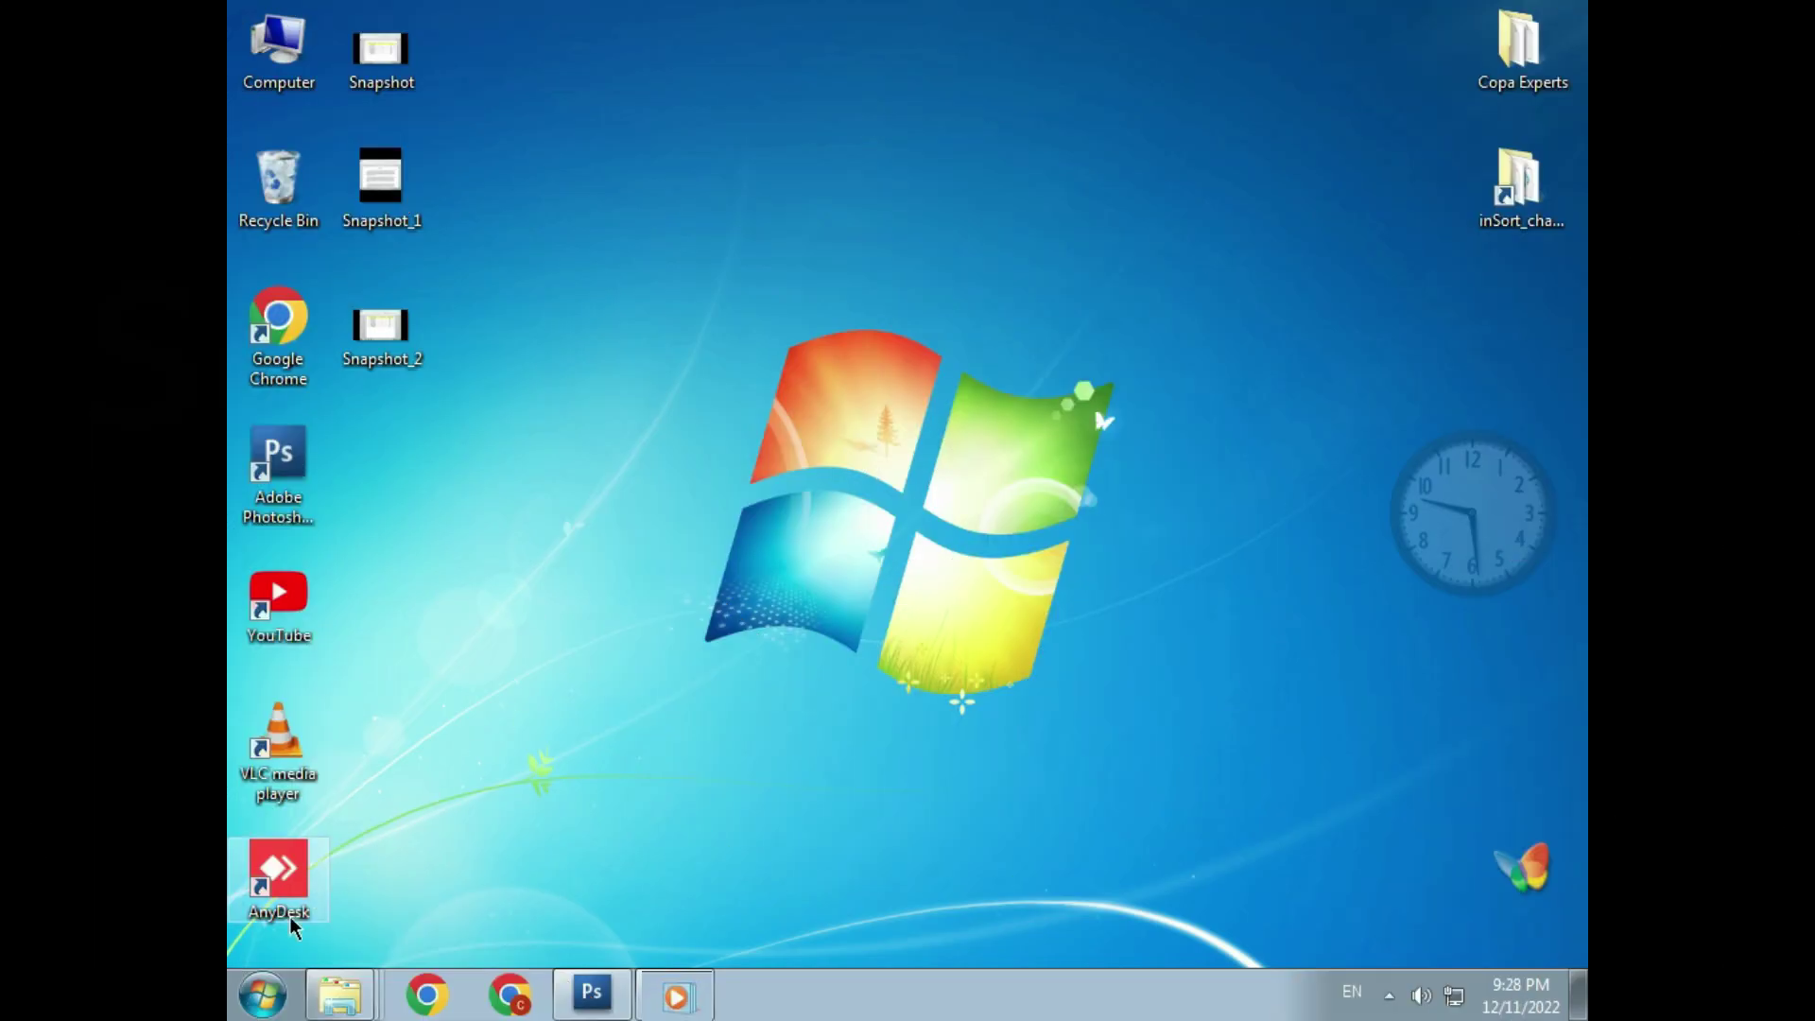
Open the 'excel' workbook from Excel's recent list and scroll through the training record table
left_click(262, 995)
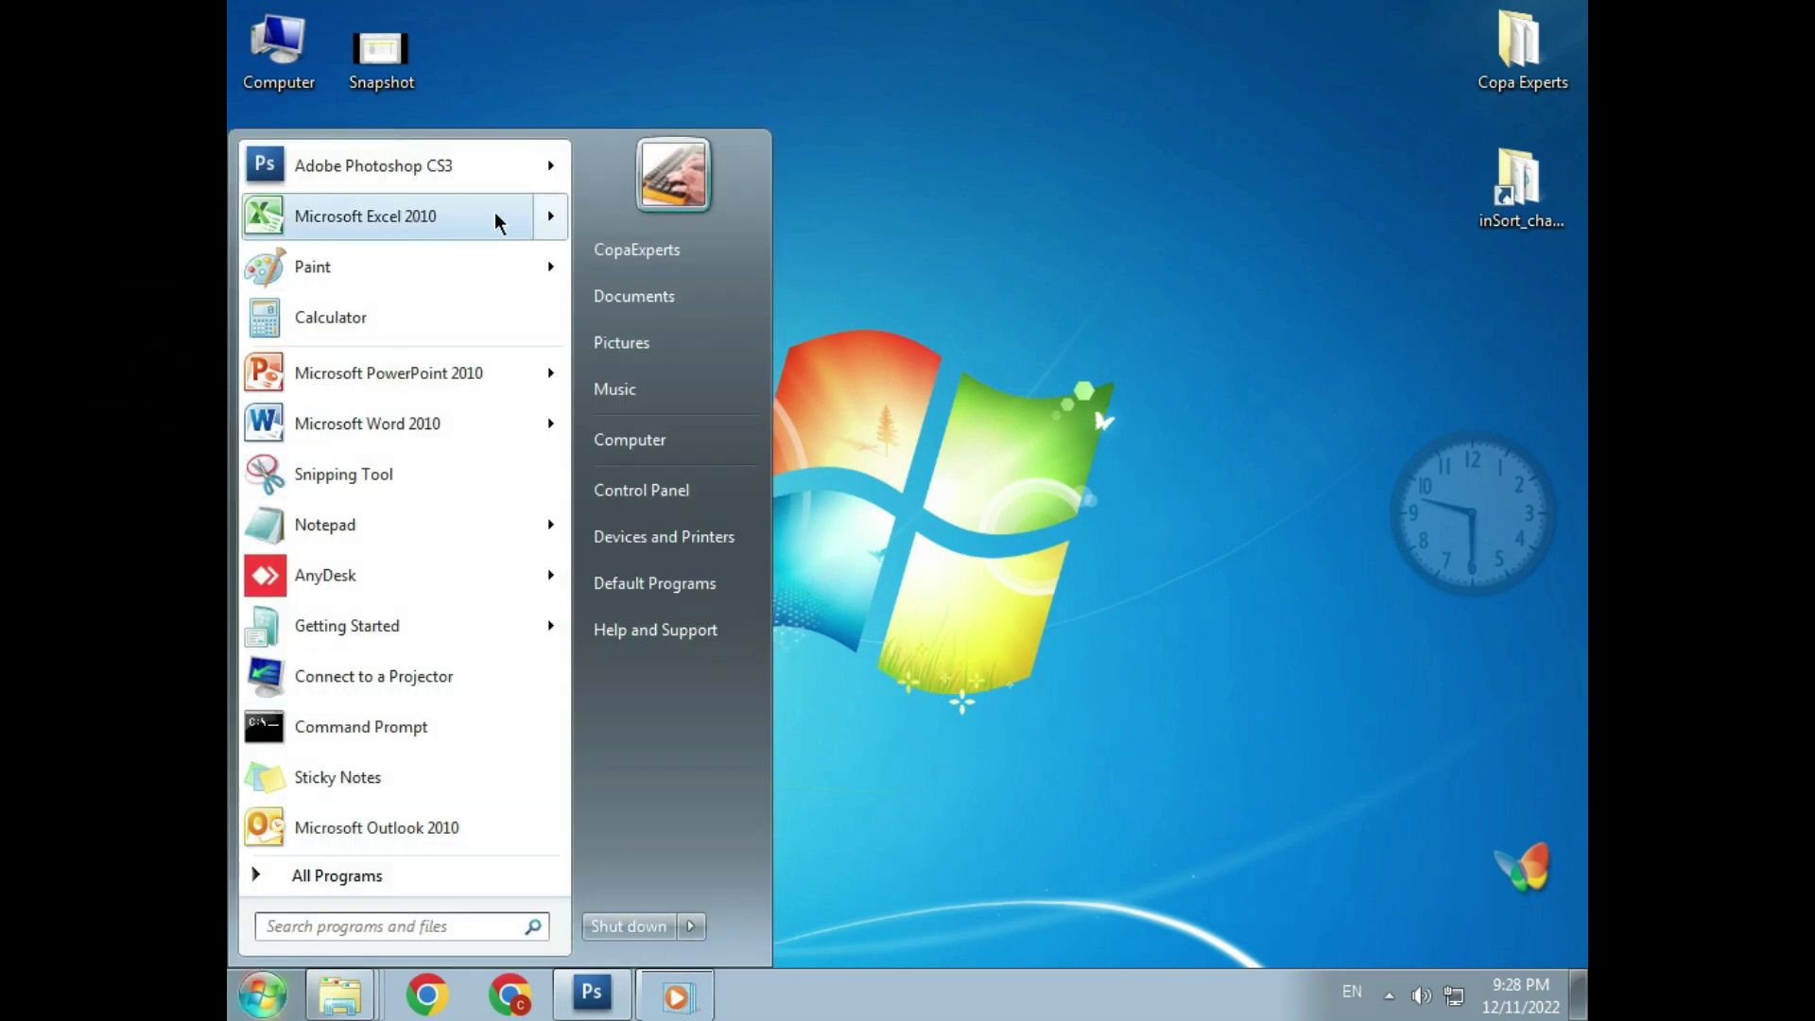
left_click(546, 216)
left_click(640, 187)
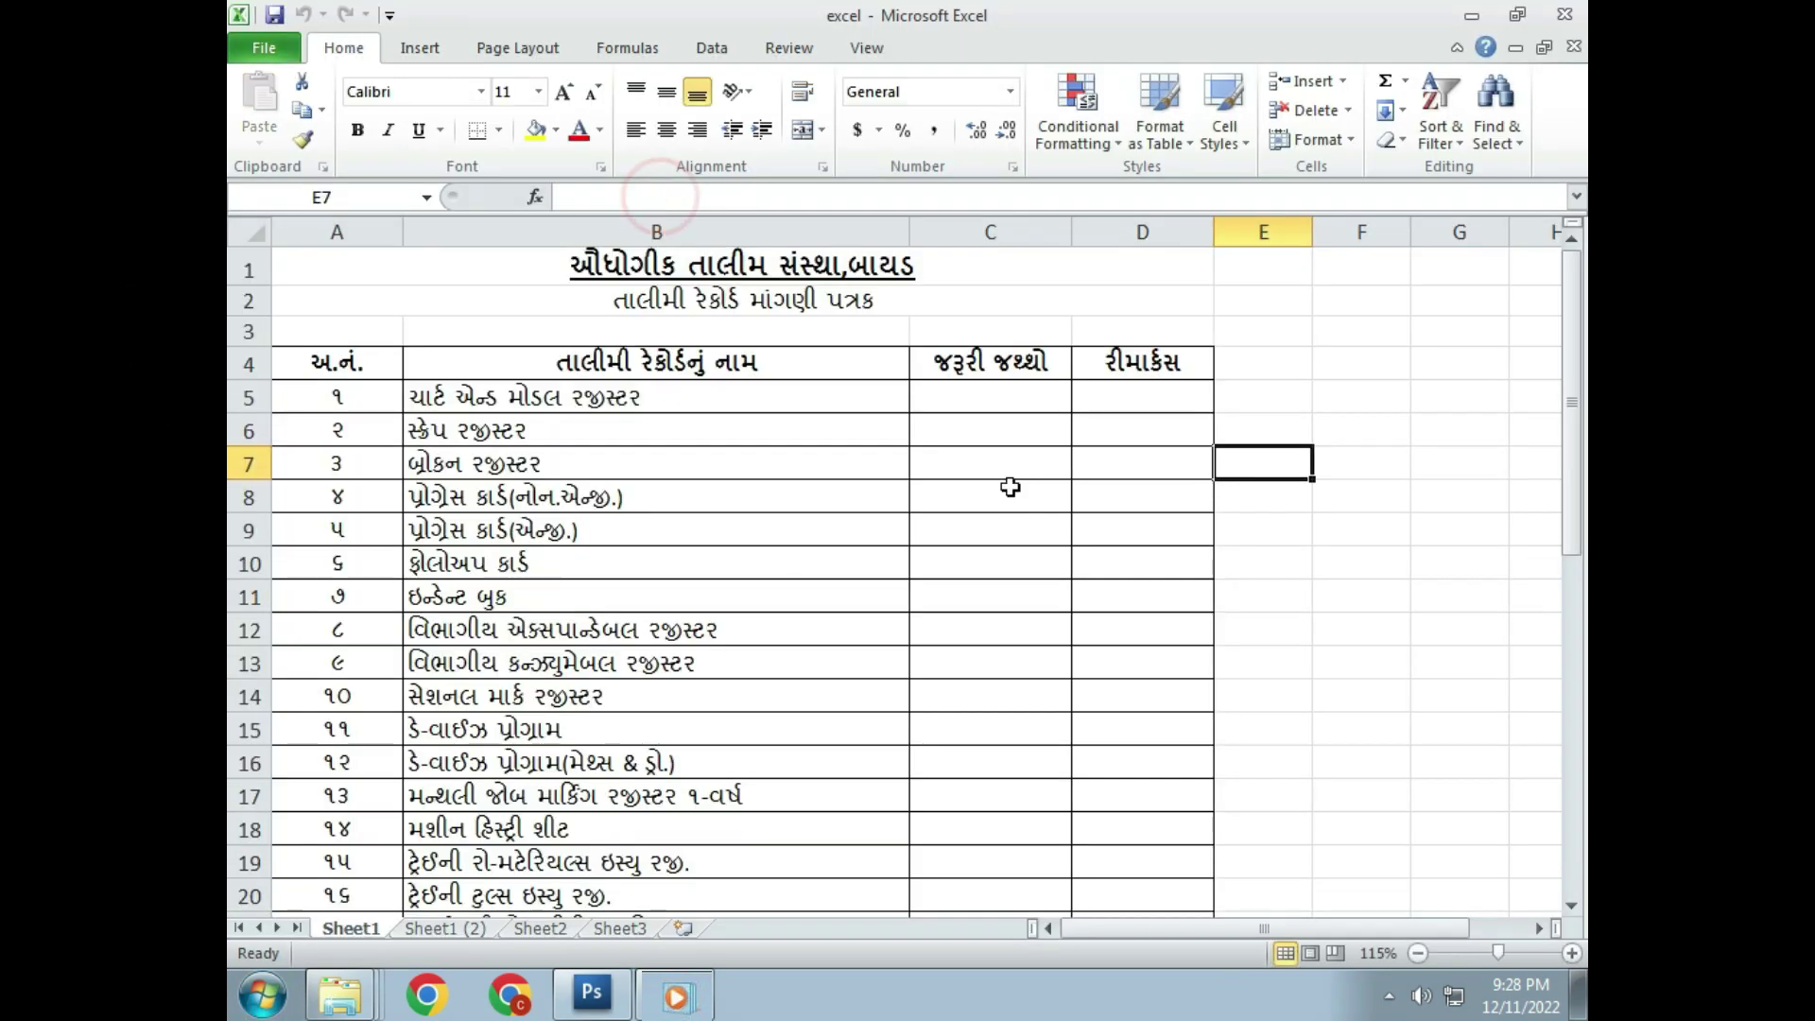
scroll(1010, 487, "down", 5)
scroll(1009, 487, "up", 3)
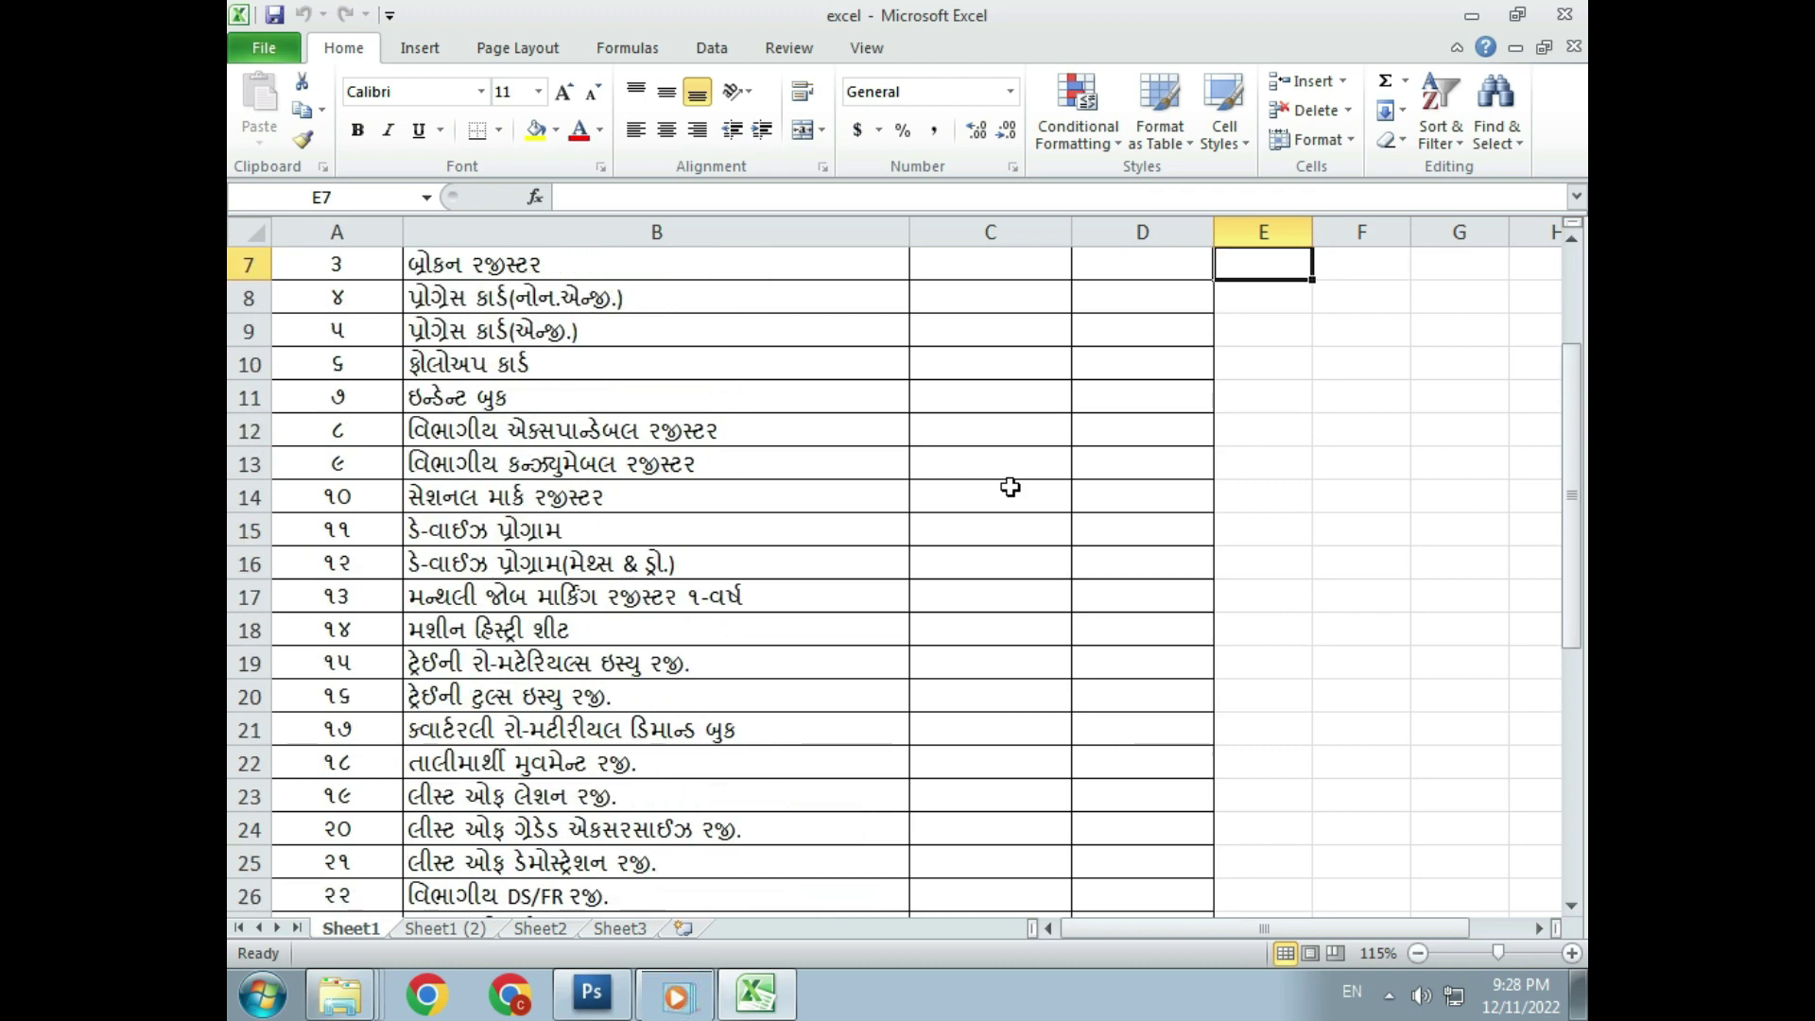
scroll(1009, 487, "up", 2)
Preview the printout in File > Print and page through all 4 preview pages
left_click(275, 49)
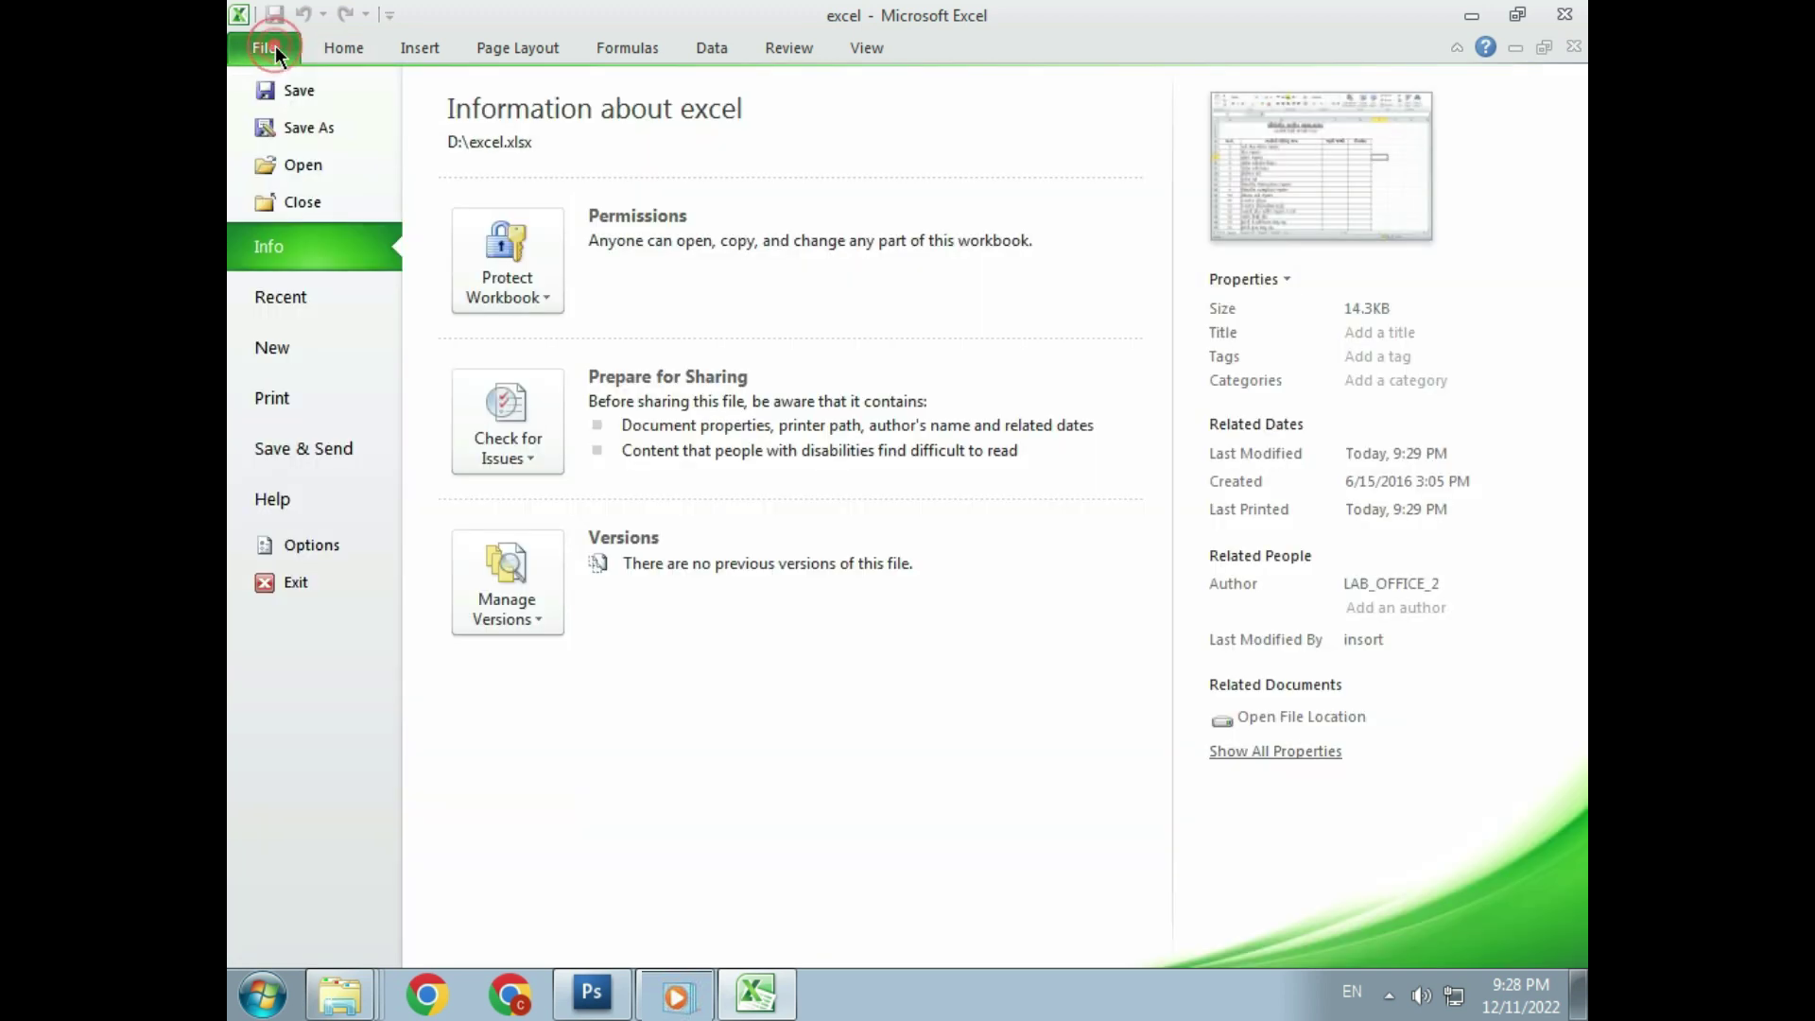
left_click(315, 397)
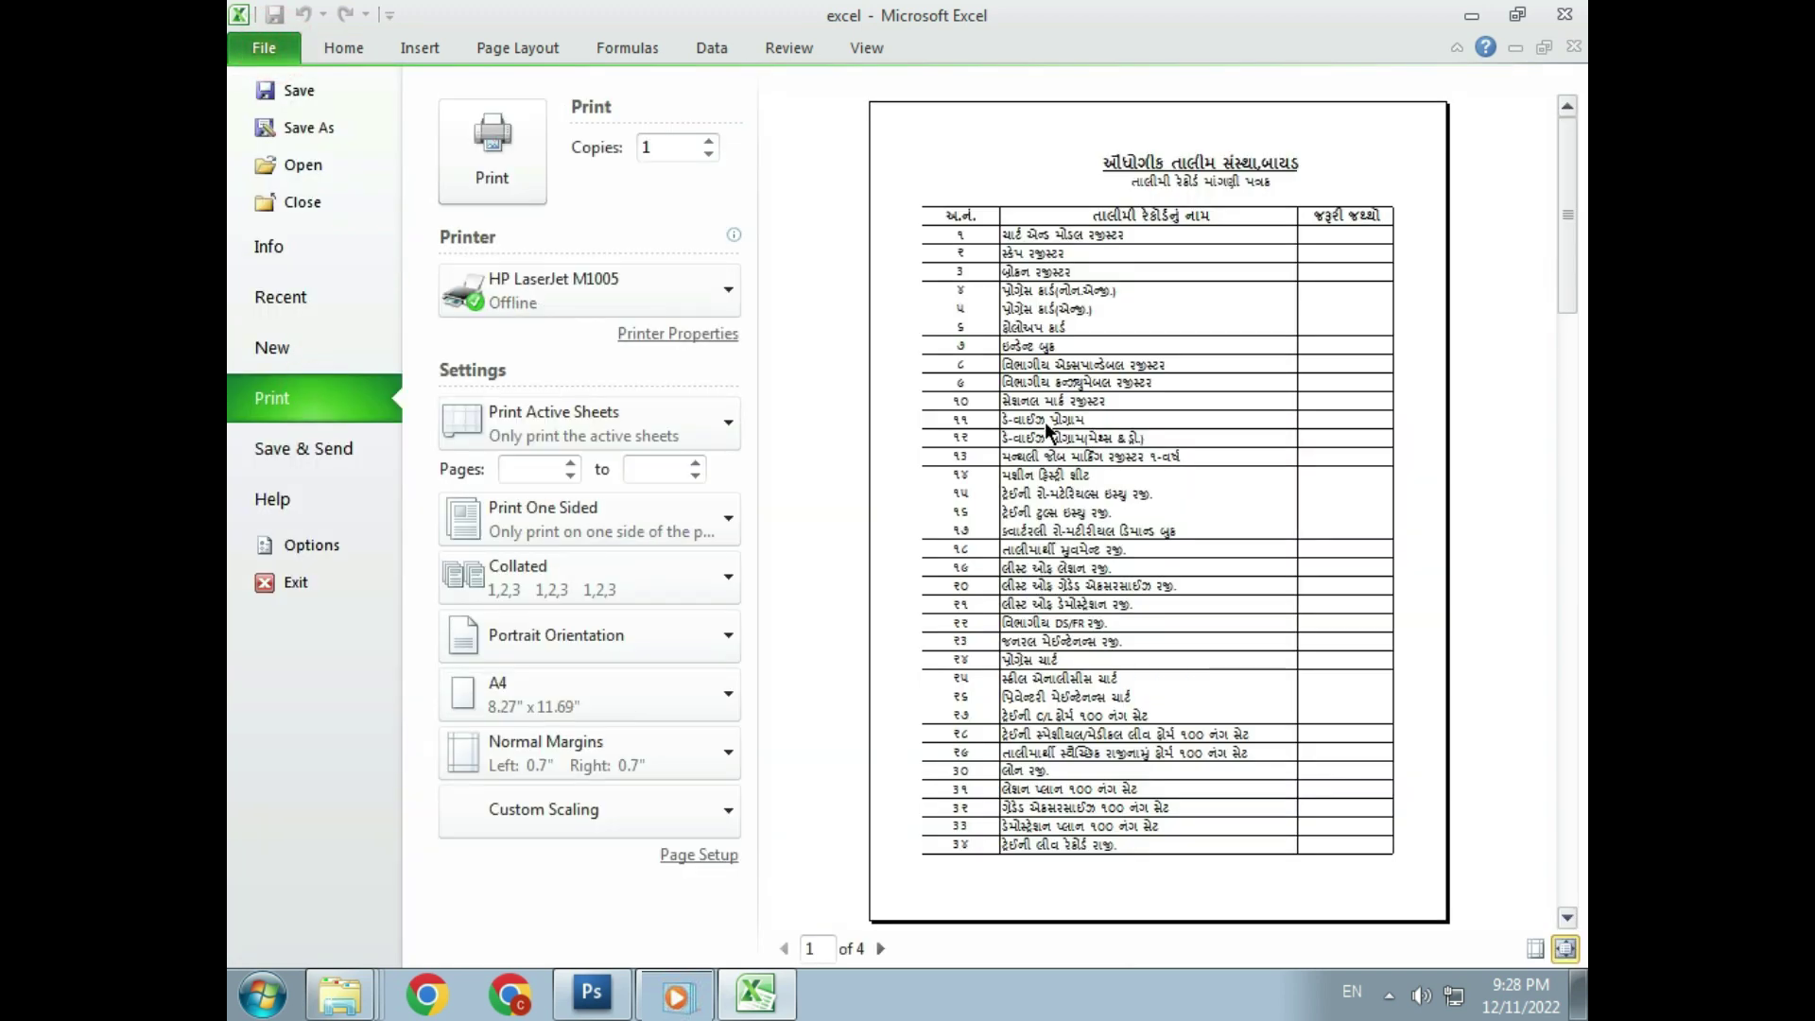
scroll(1045, 423, "down", 1)
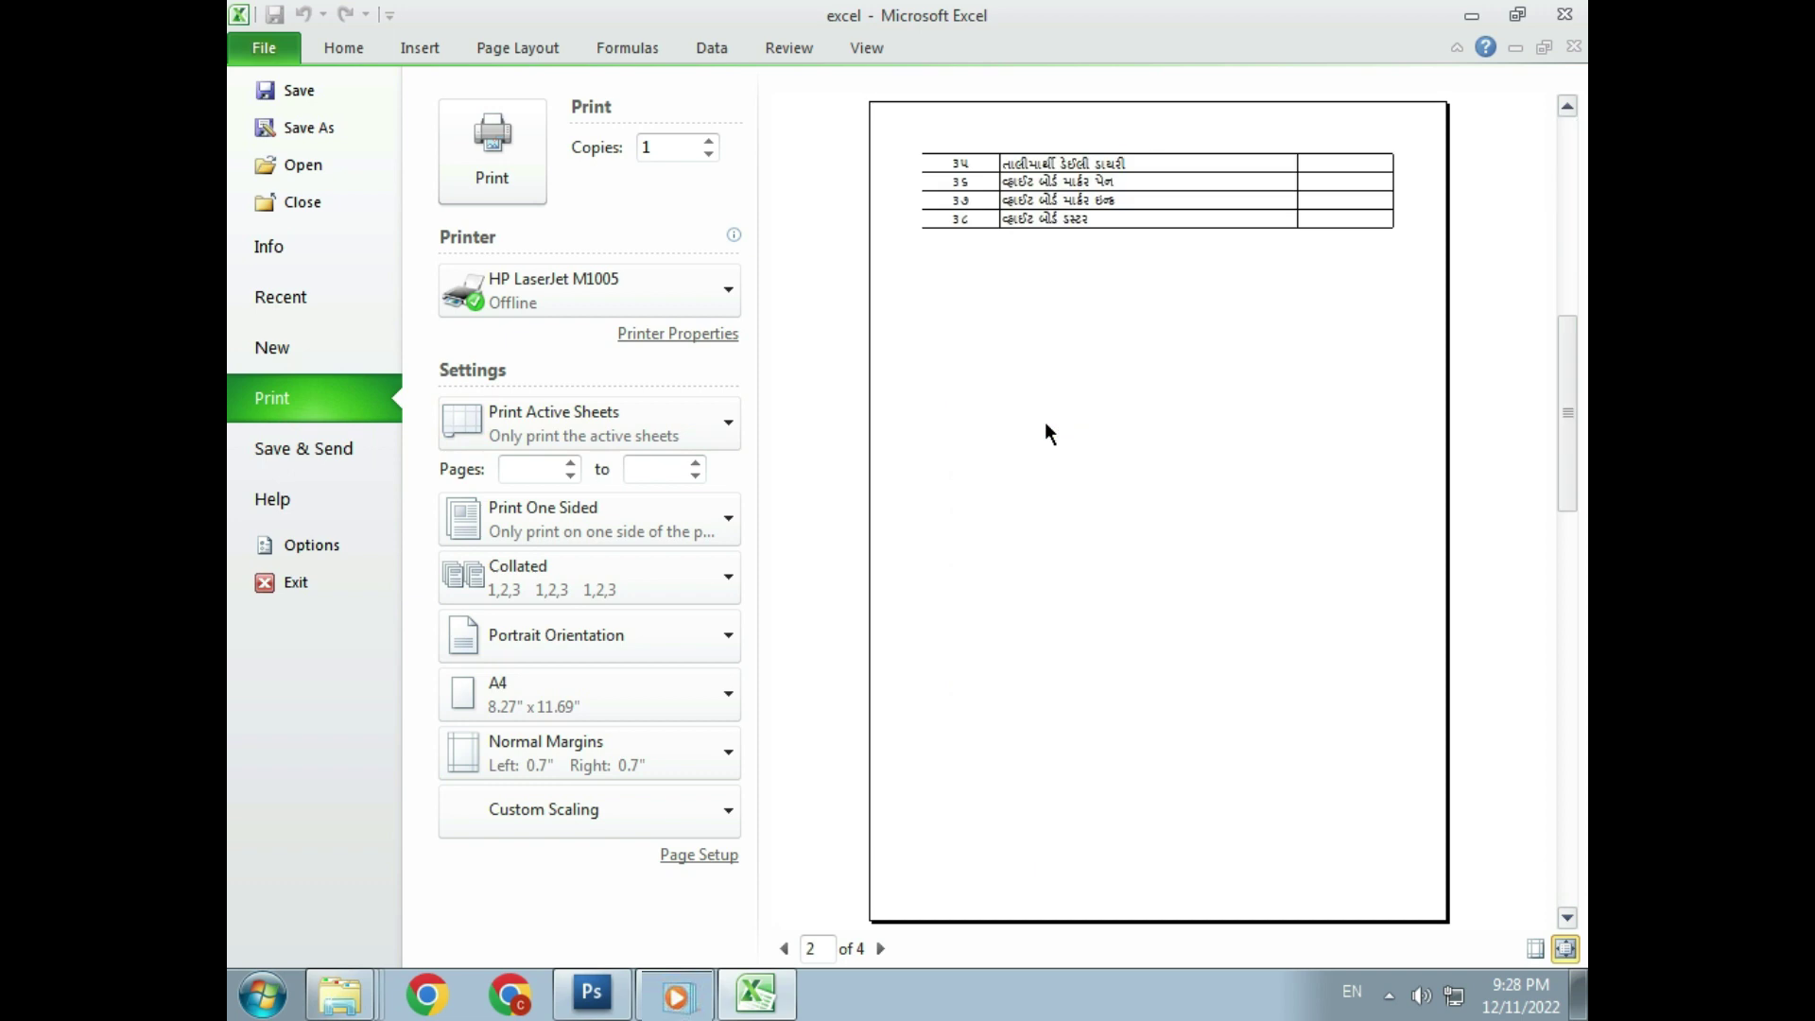
scroll(1045, 423, "down", 1)
scroll(1045, 423, "down", 1)
scroll(1046, 423, "up", 1)
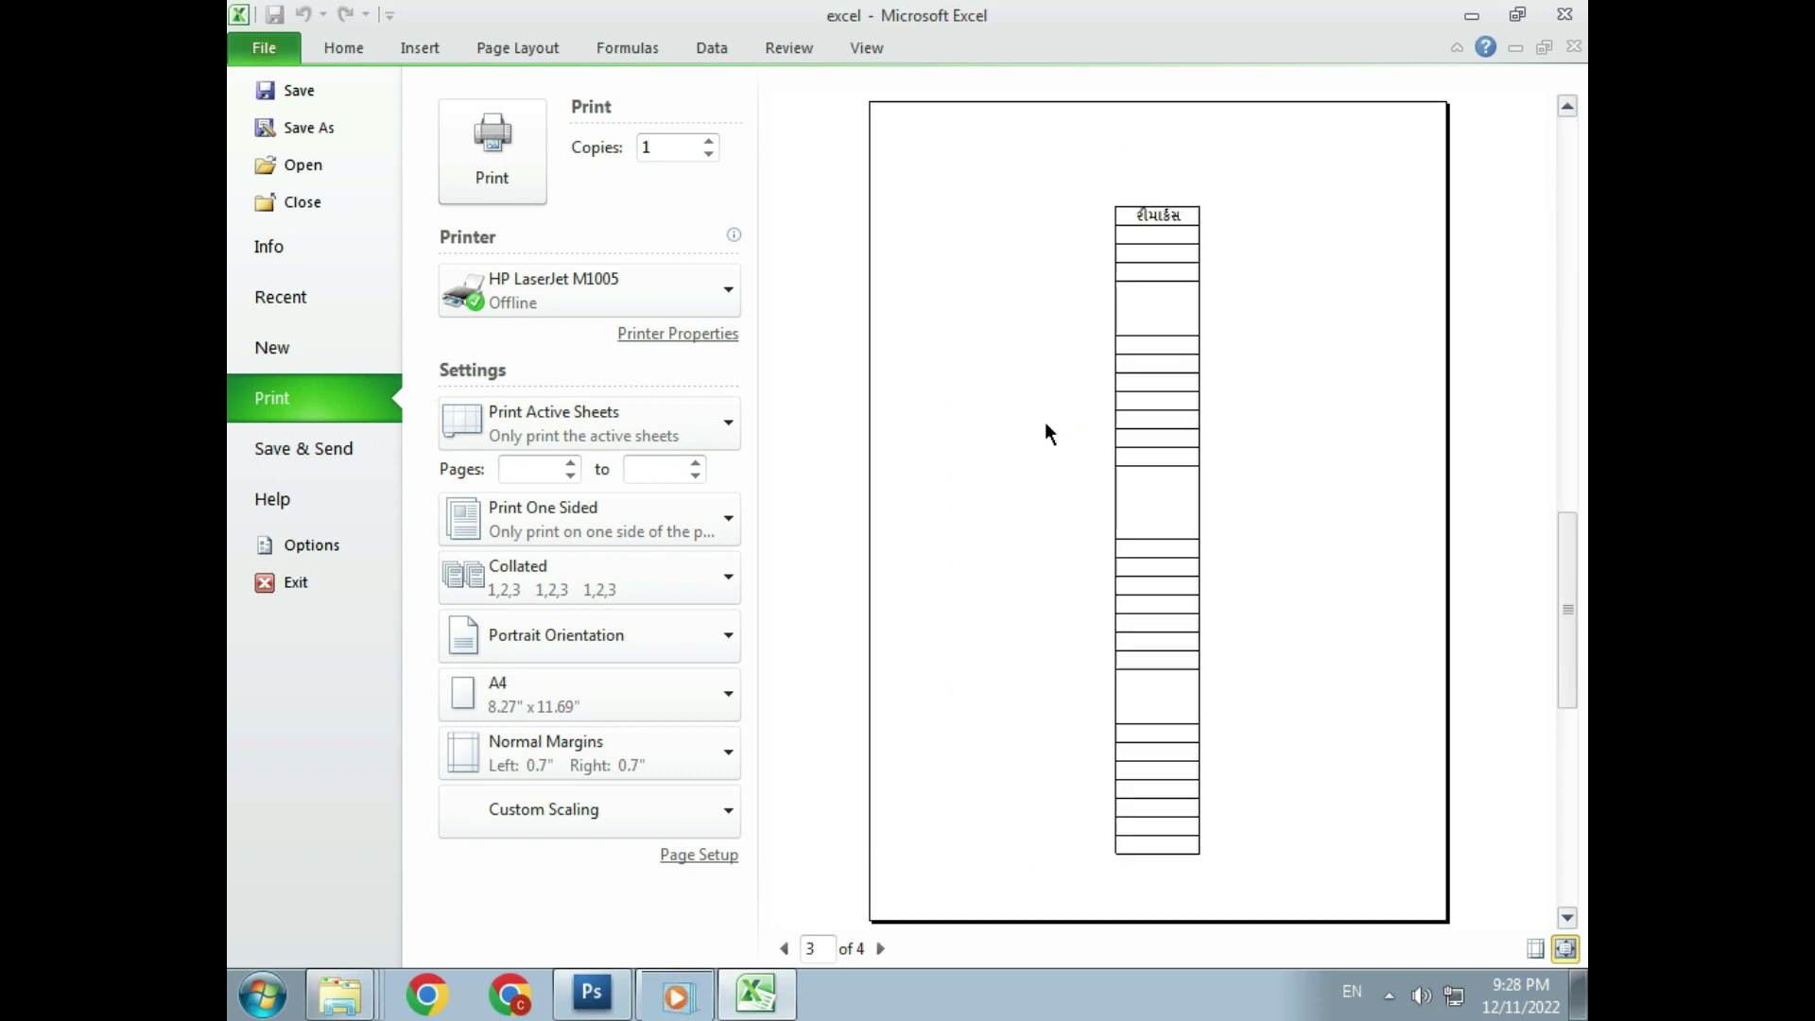
scroll(1046, 422, "up", 1)
scroll(1045, 421, "up", 1)
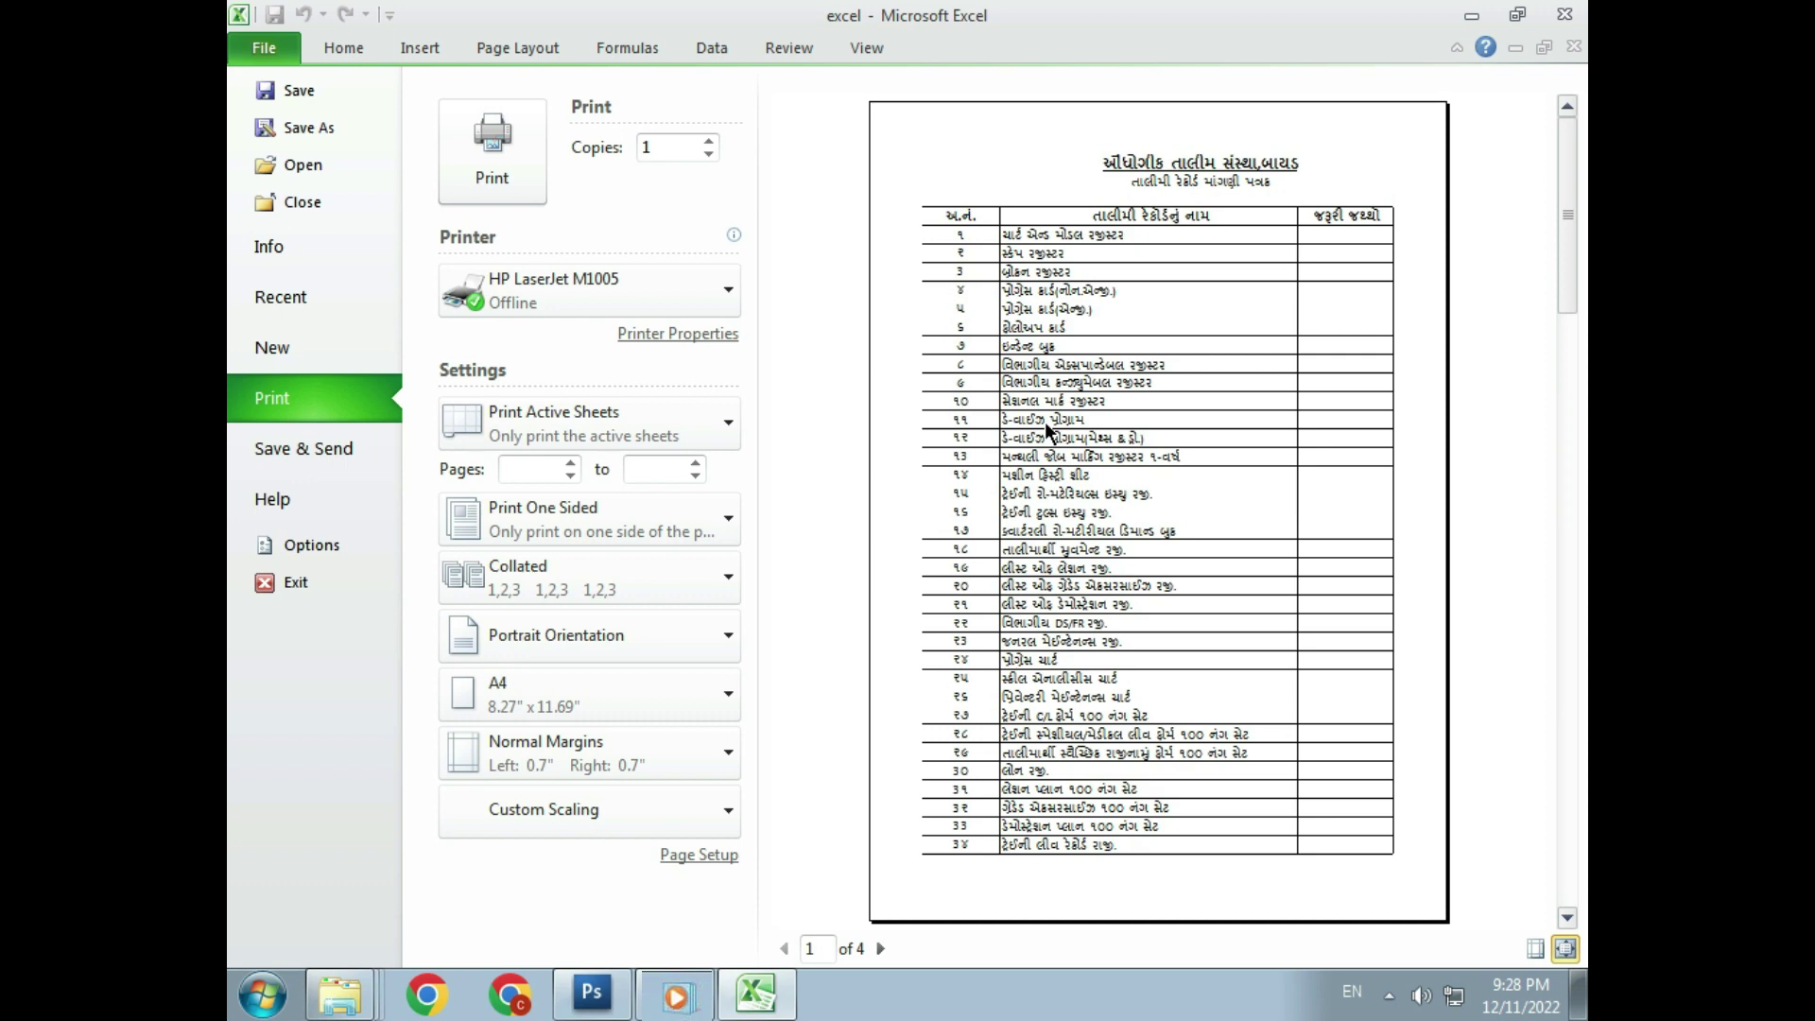
Set A4:B14 as the print area and confirm it previews as one page
key("Escape")
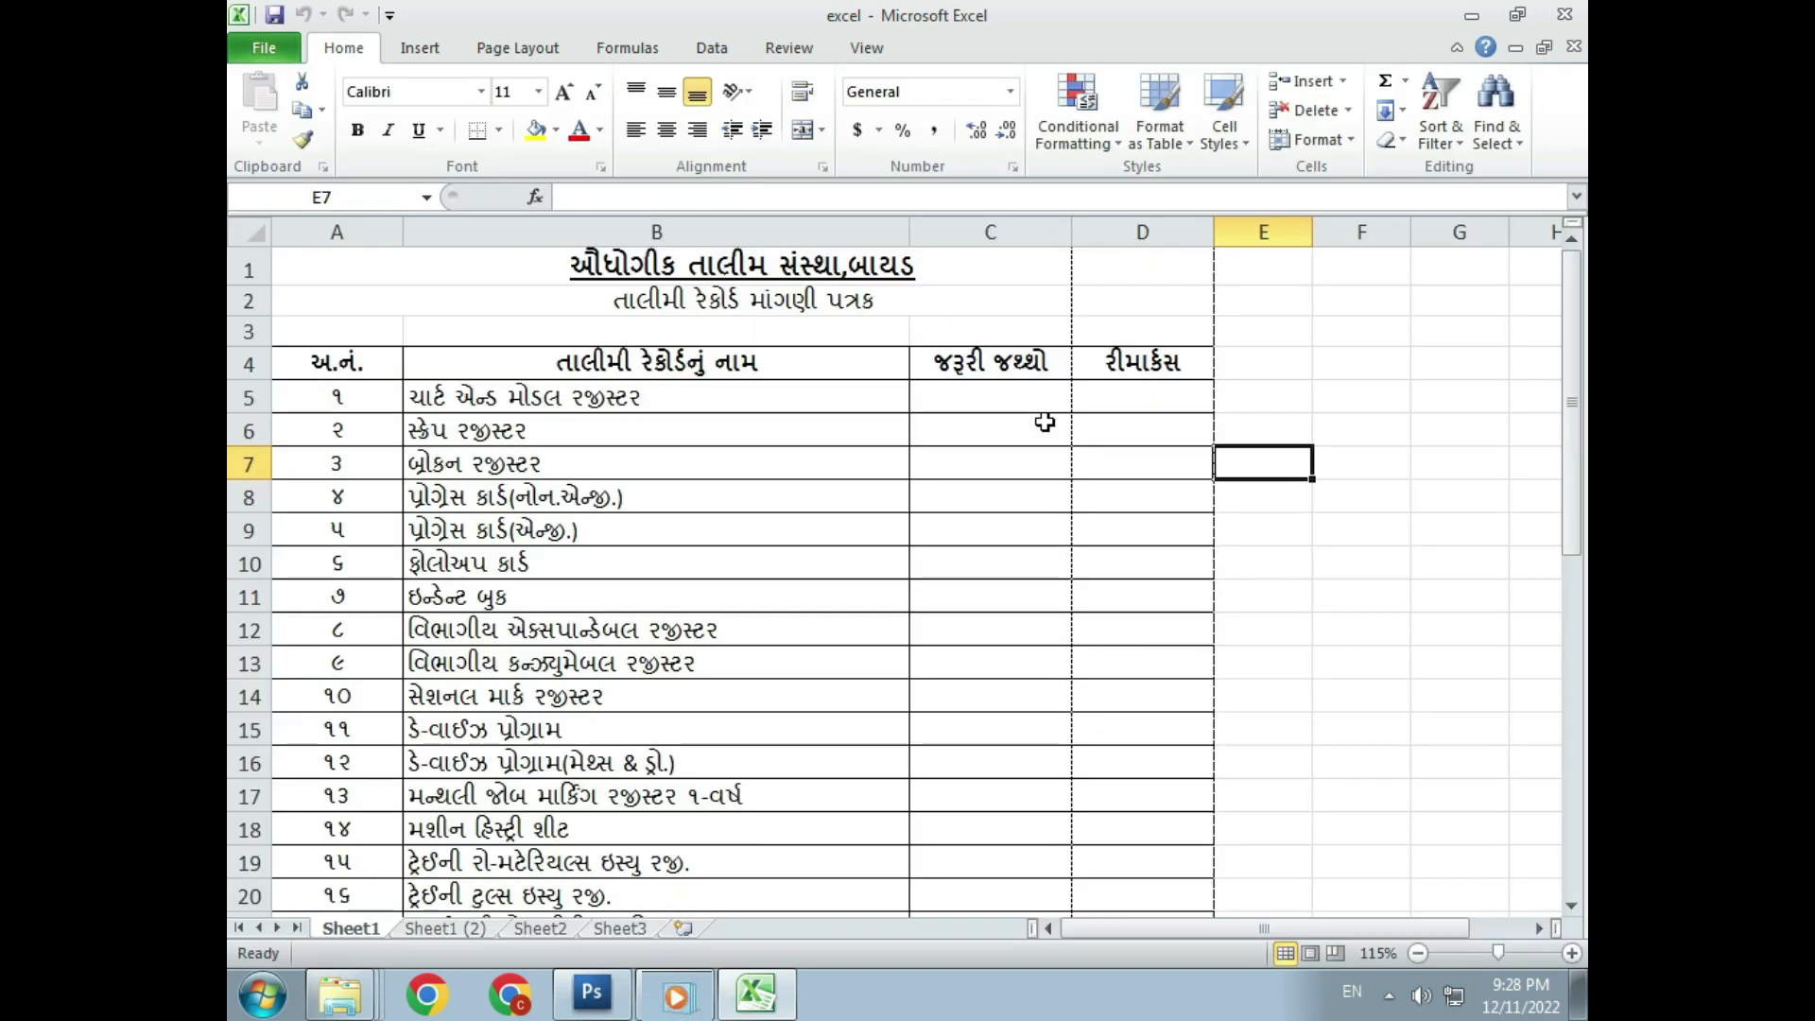
mouse_move(374, 363)
left_mouse_down()
mouse_move(486, 409)
mouse_move(547, 526)
mouse_move(536, 695)
left_mouse_up()
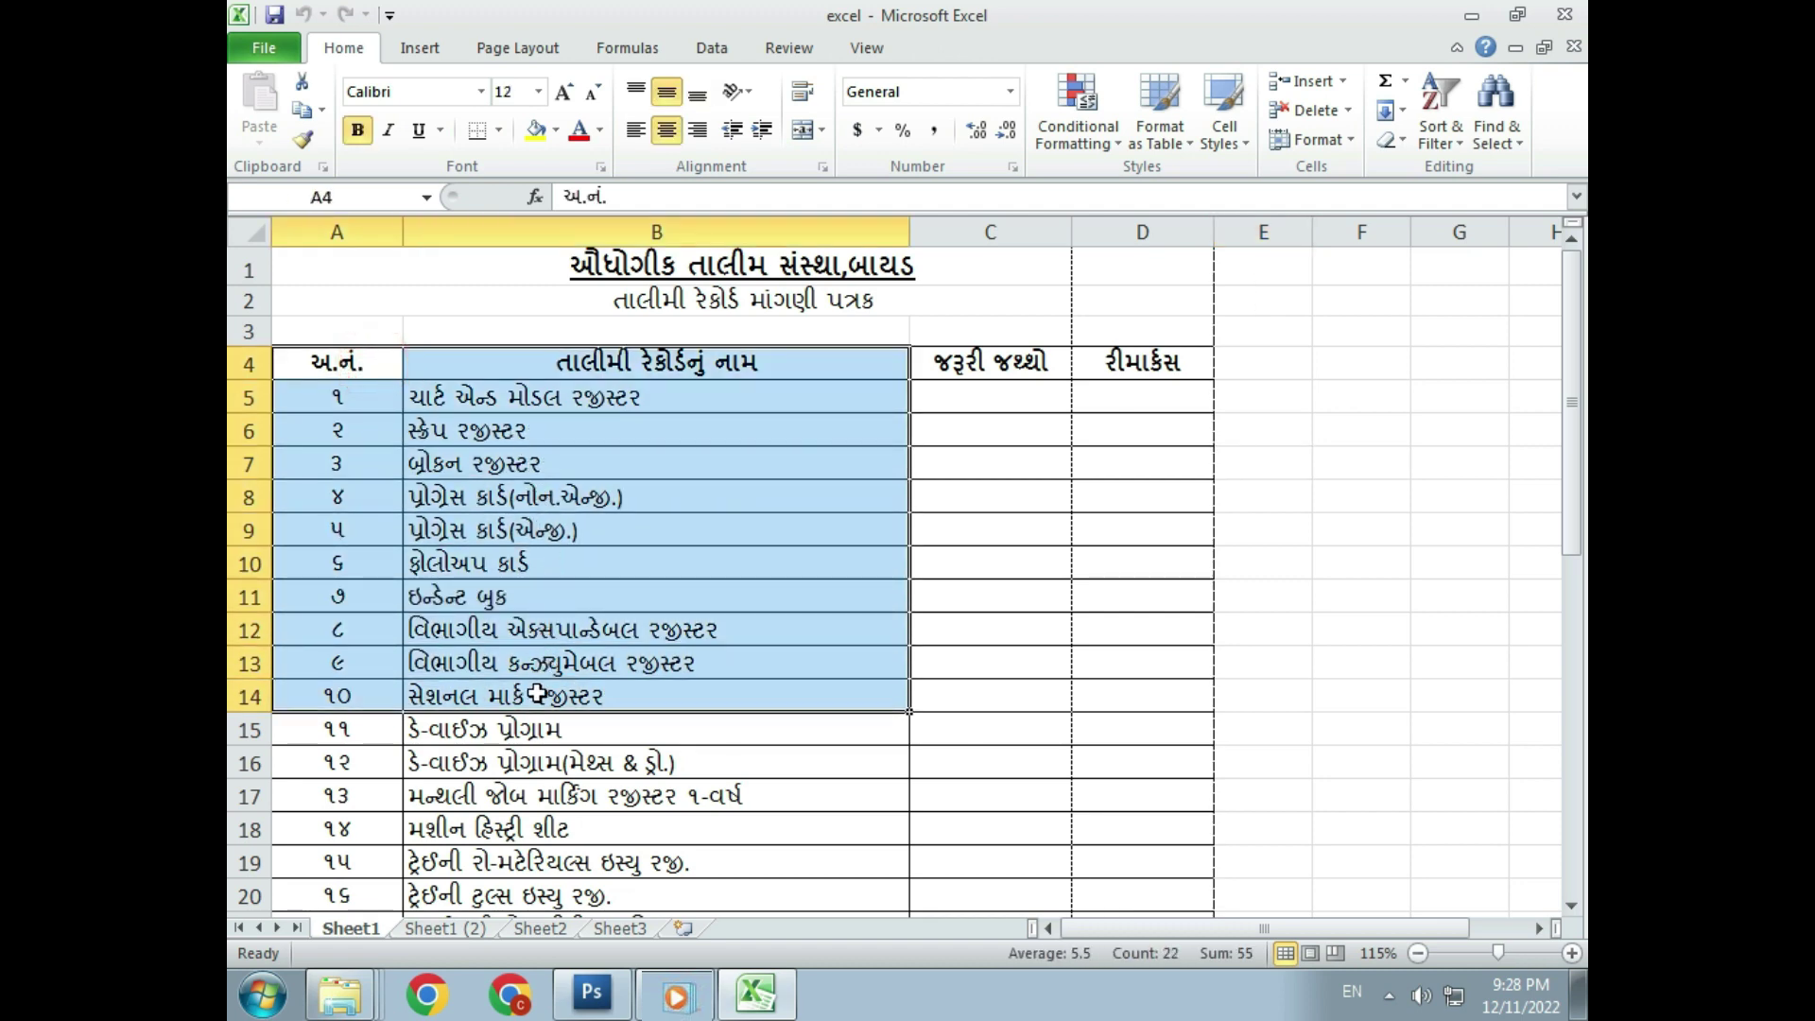
left_click(547, 50)
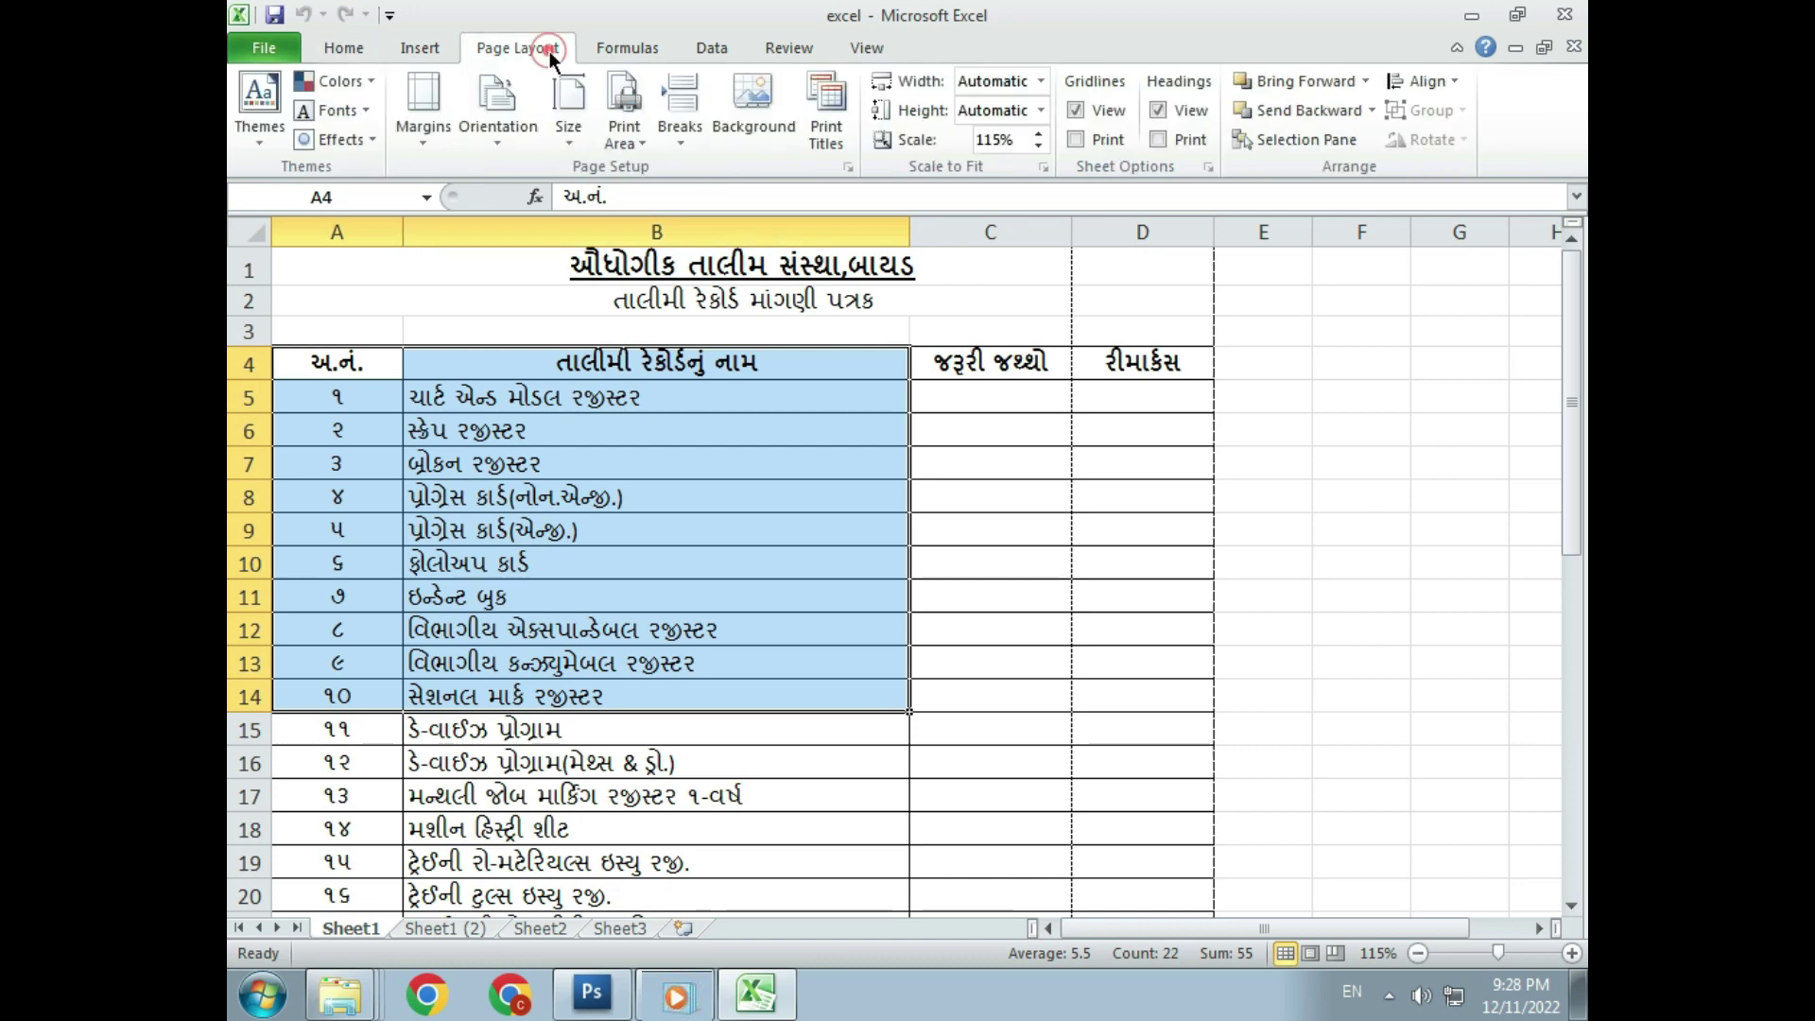
left_click(637, 140)
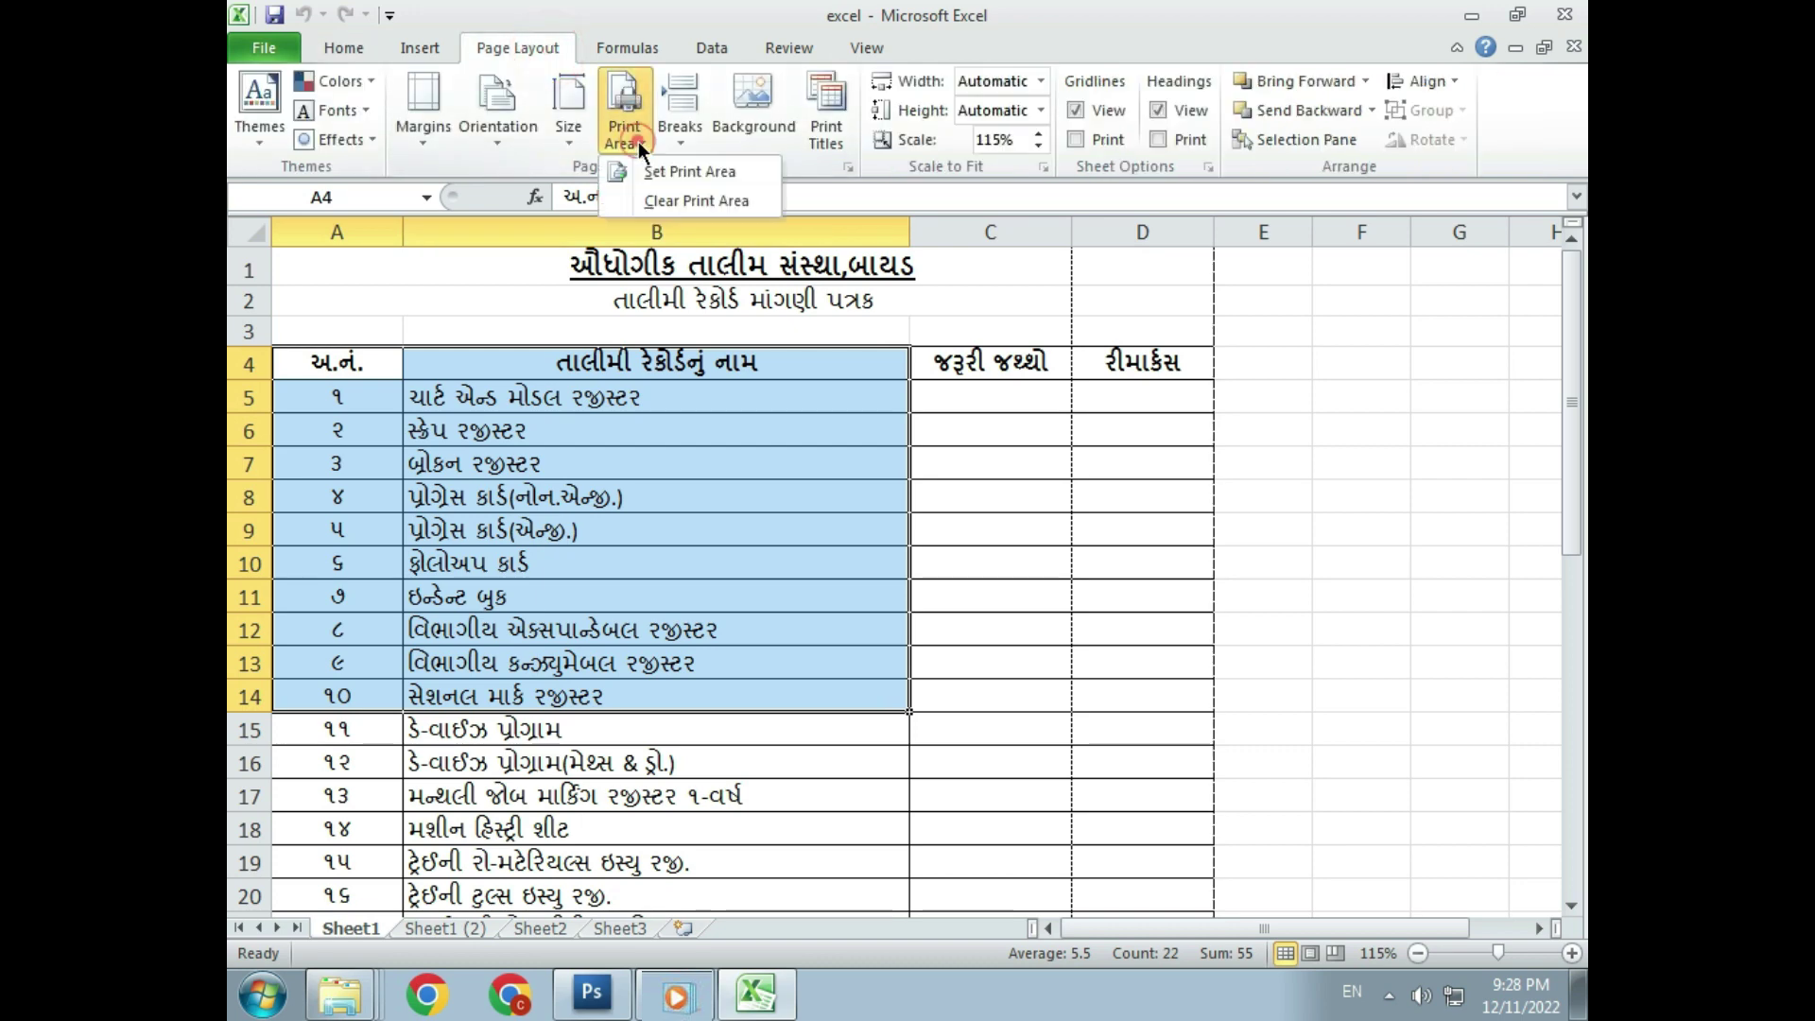
left_click(750, 173)
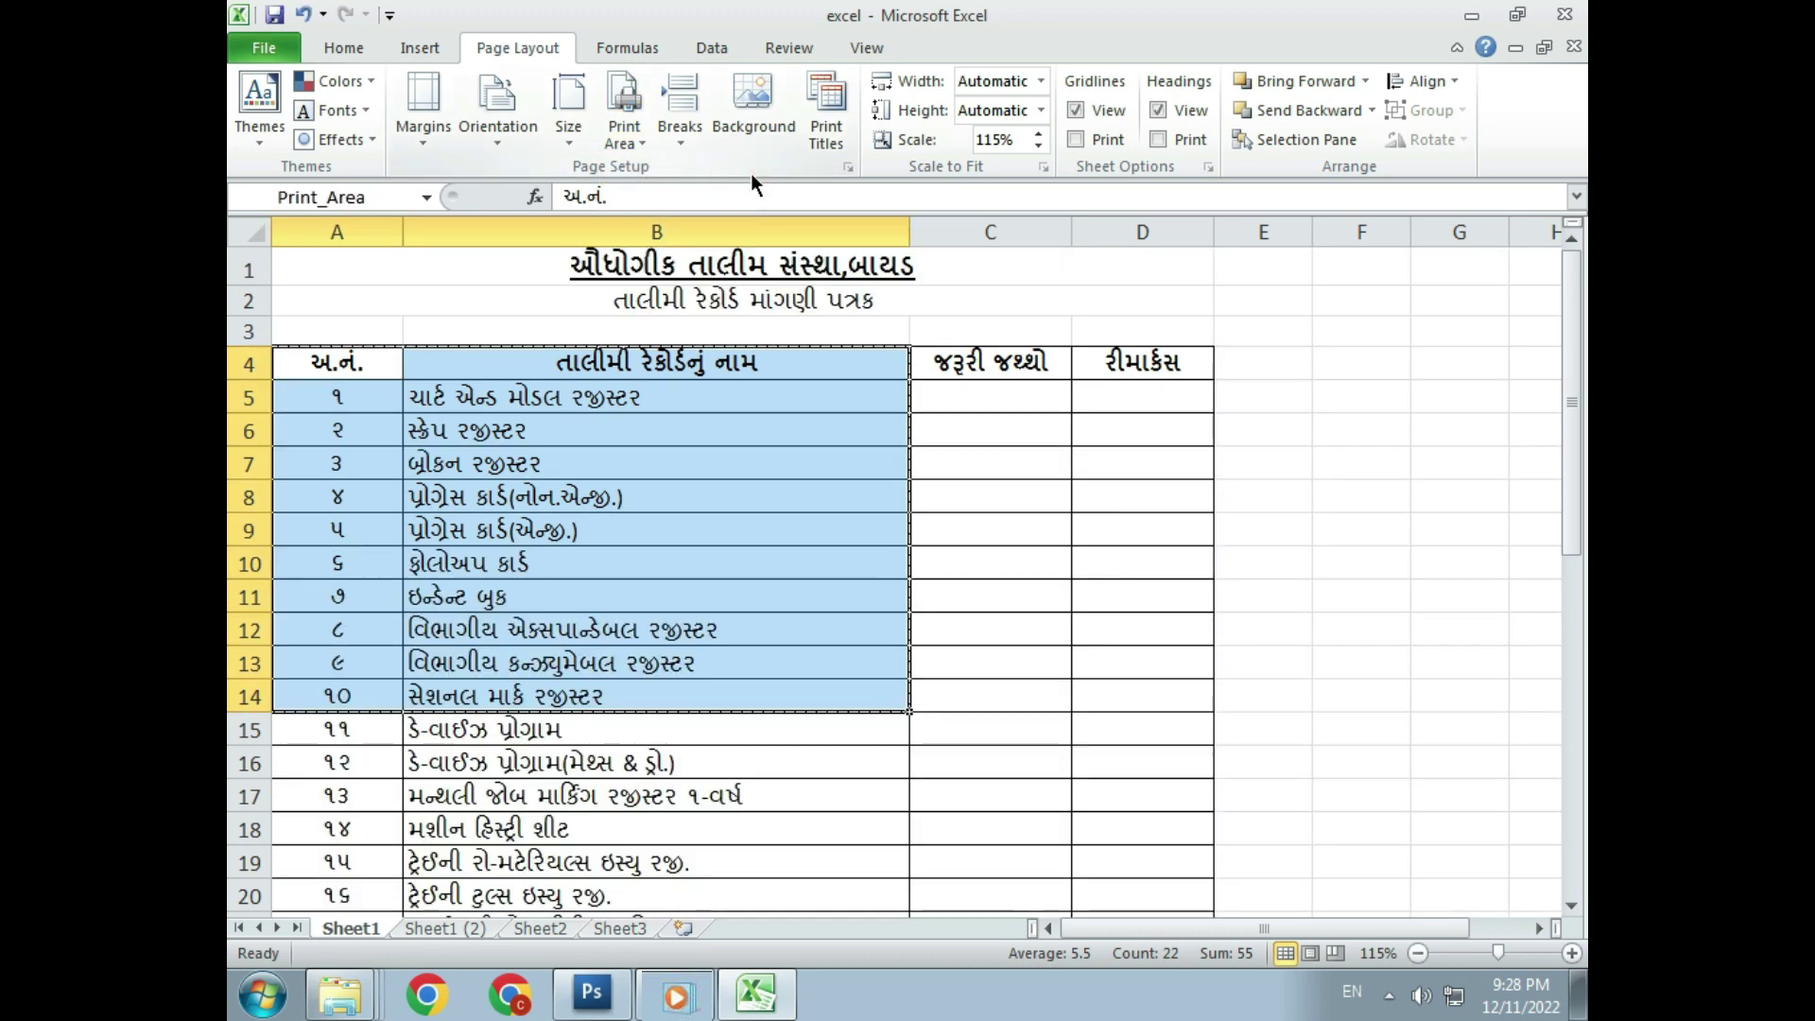
left_click(277, 46)
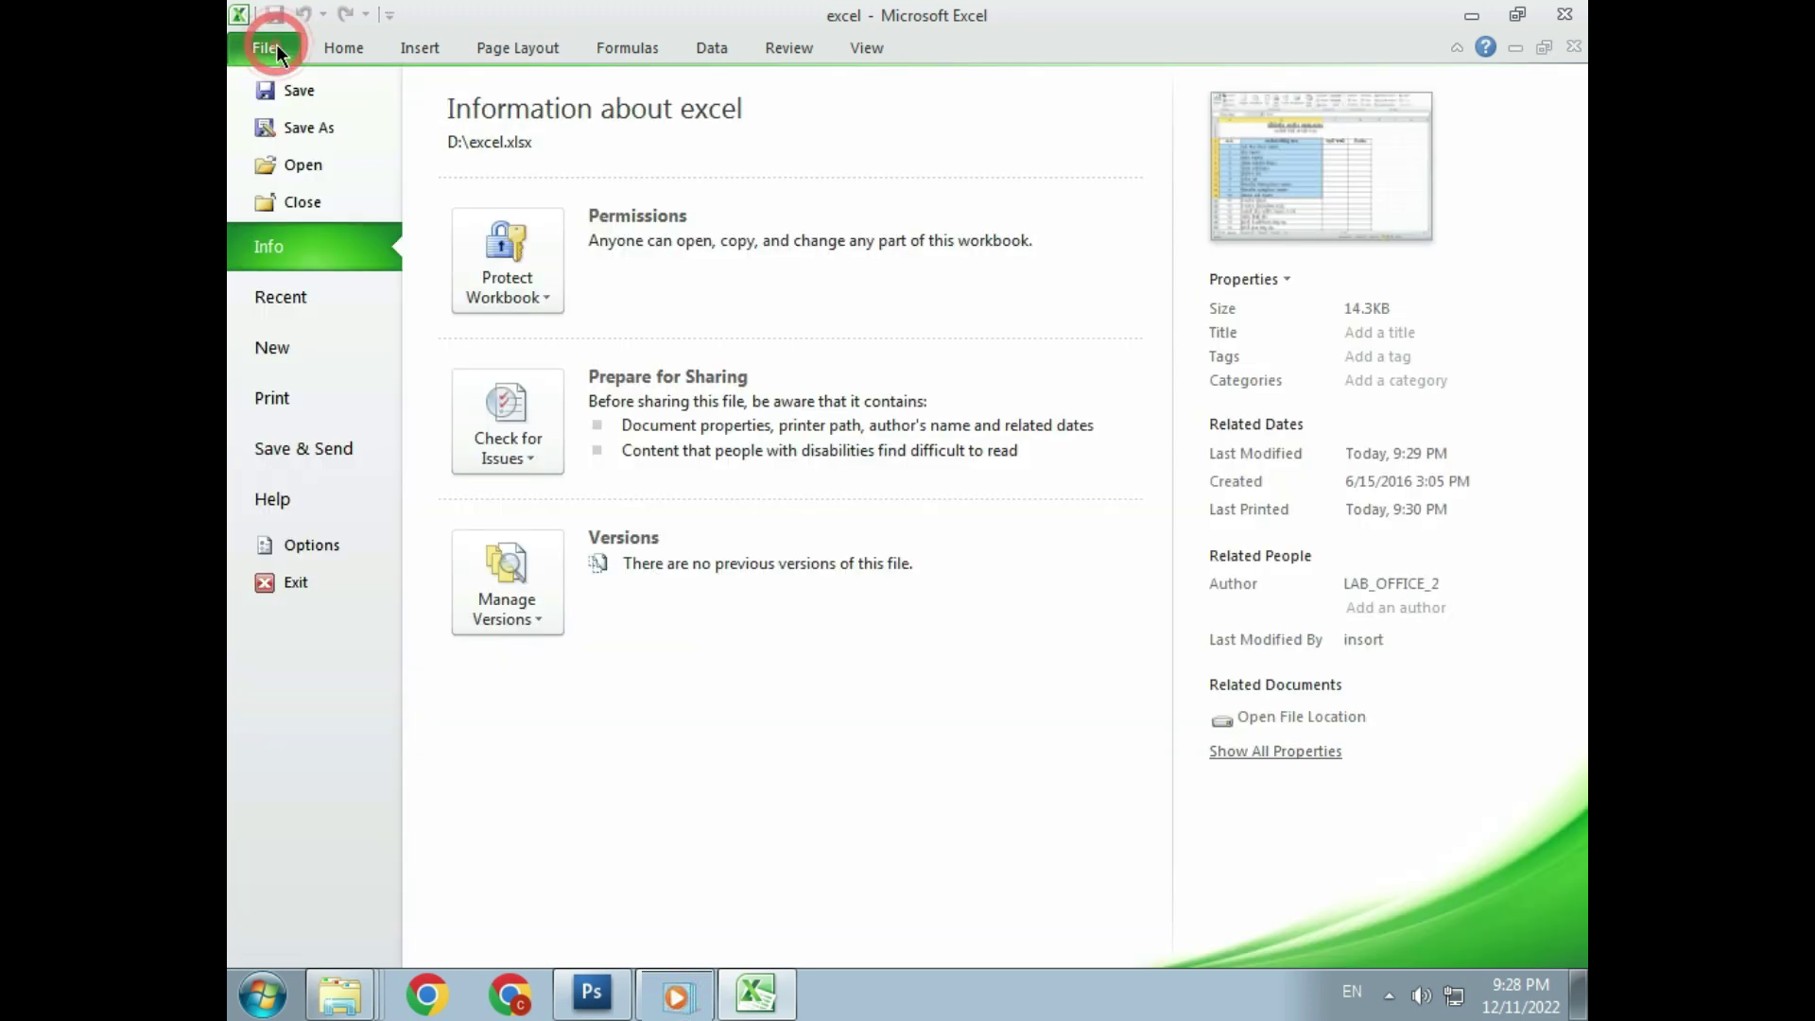
left_click(358, 409)
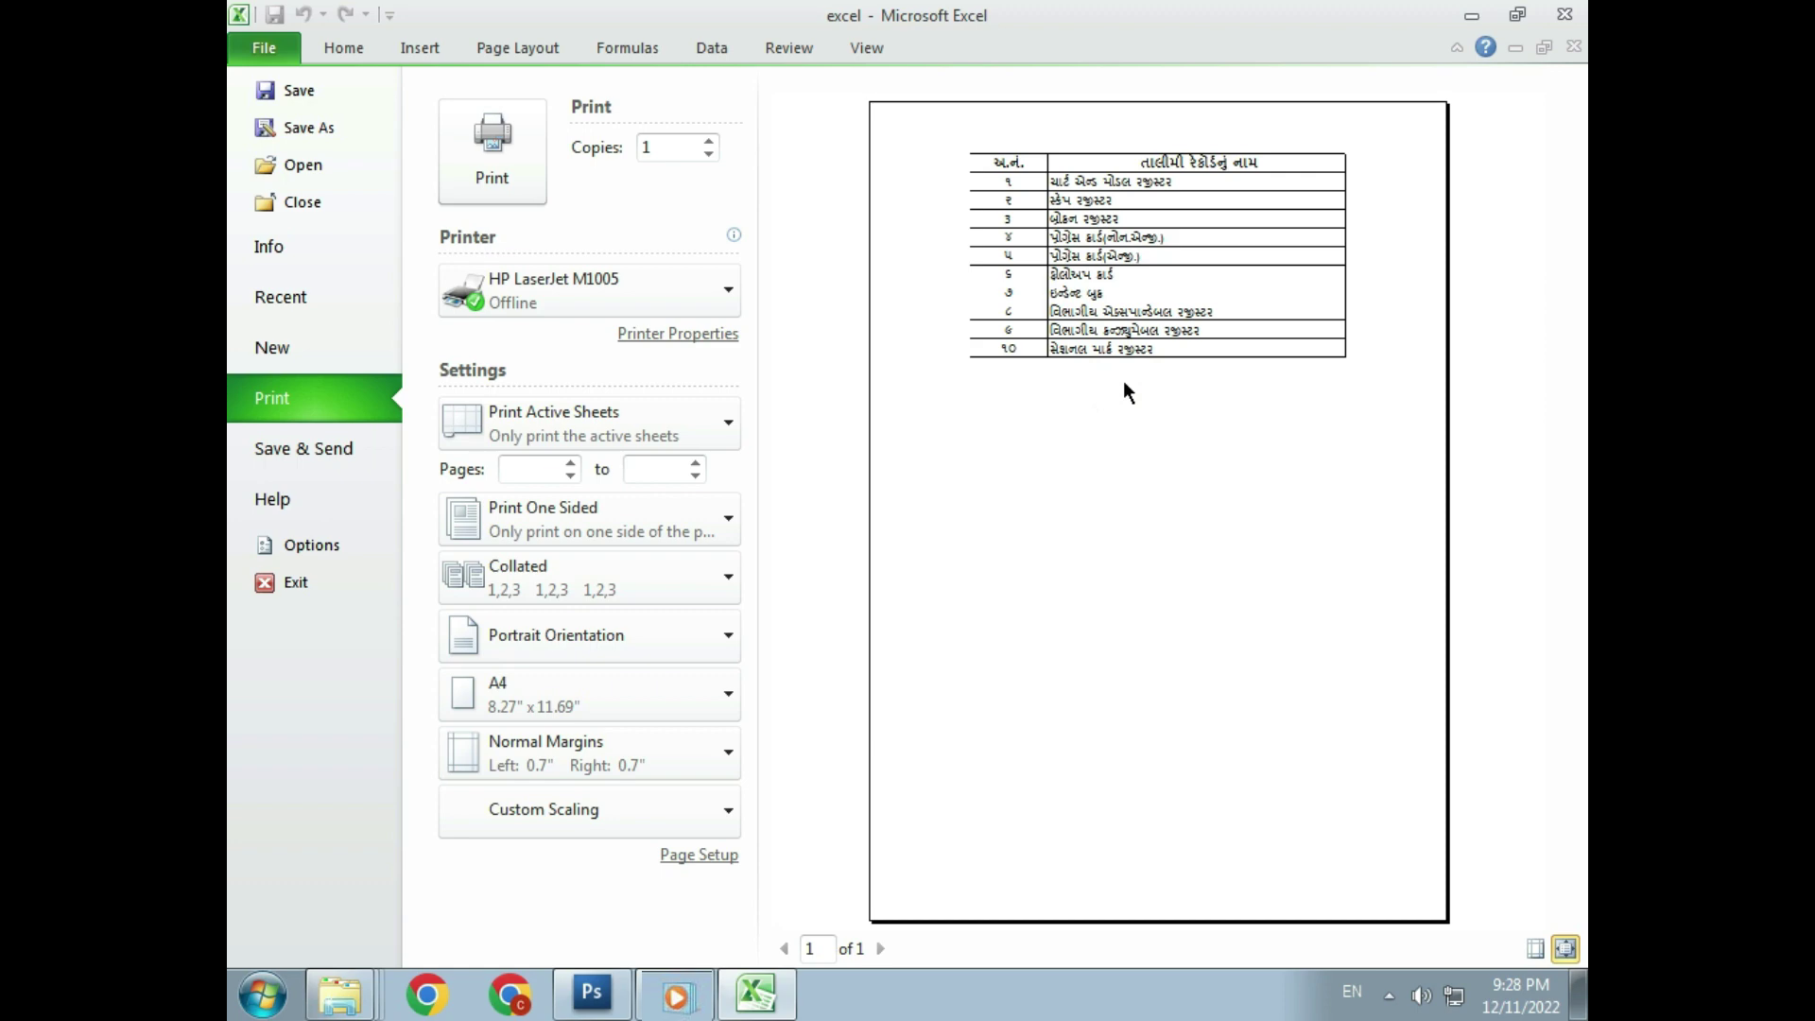
key("Escape")
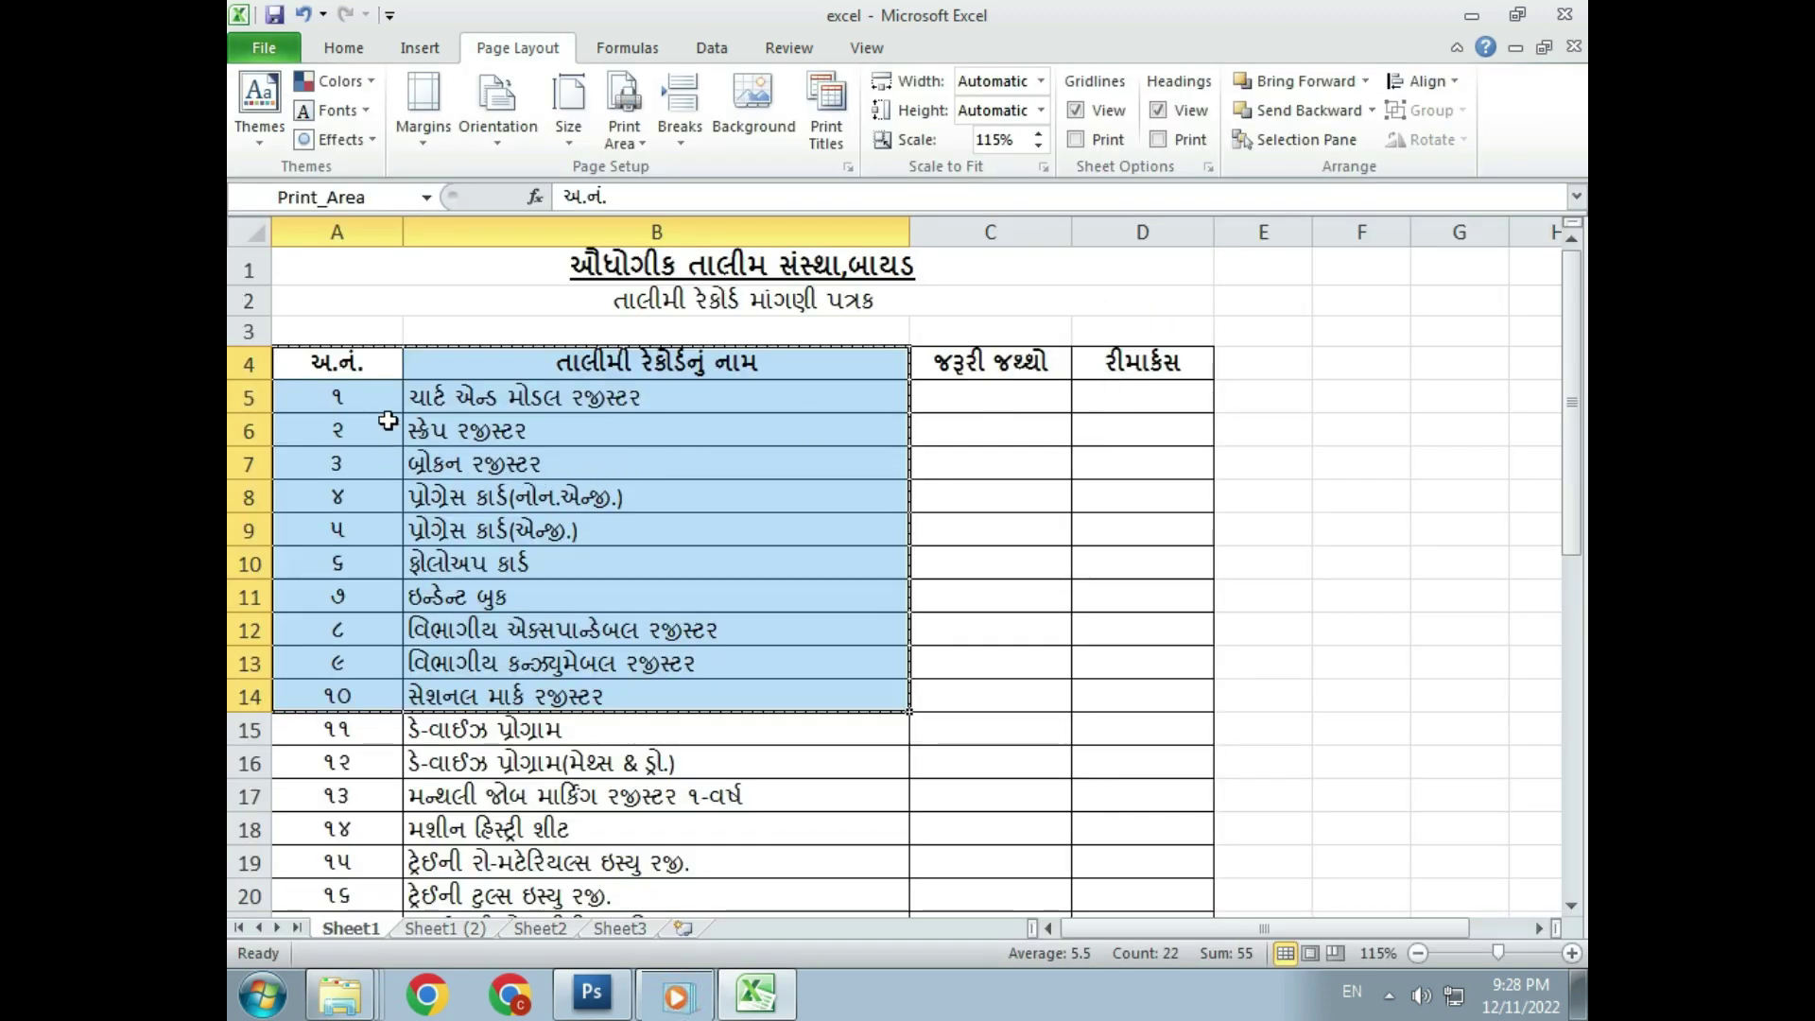
Set the print area to A4:B19, records 1 to 15, and preview it
left_click_drag(364, 366, 617, 853)
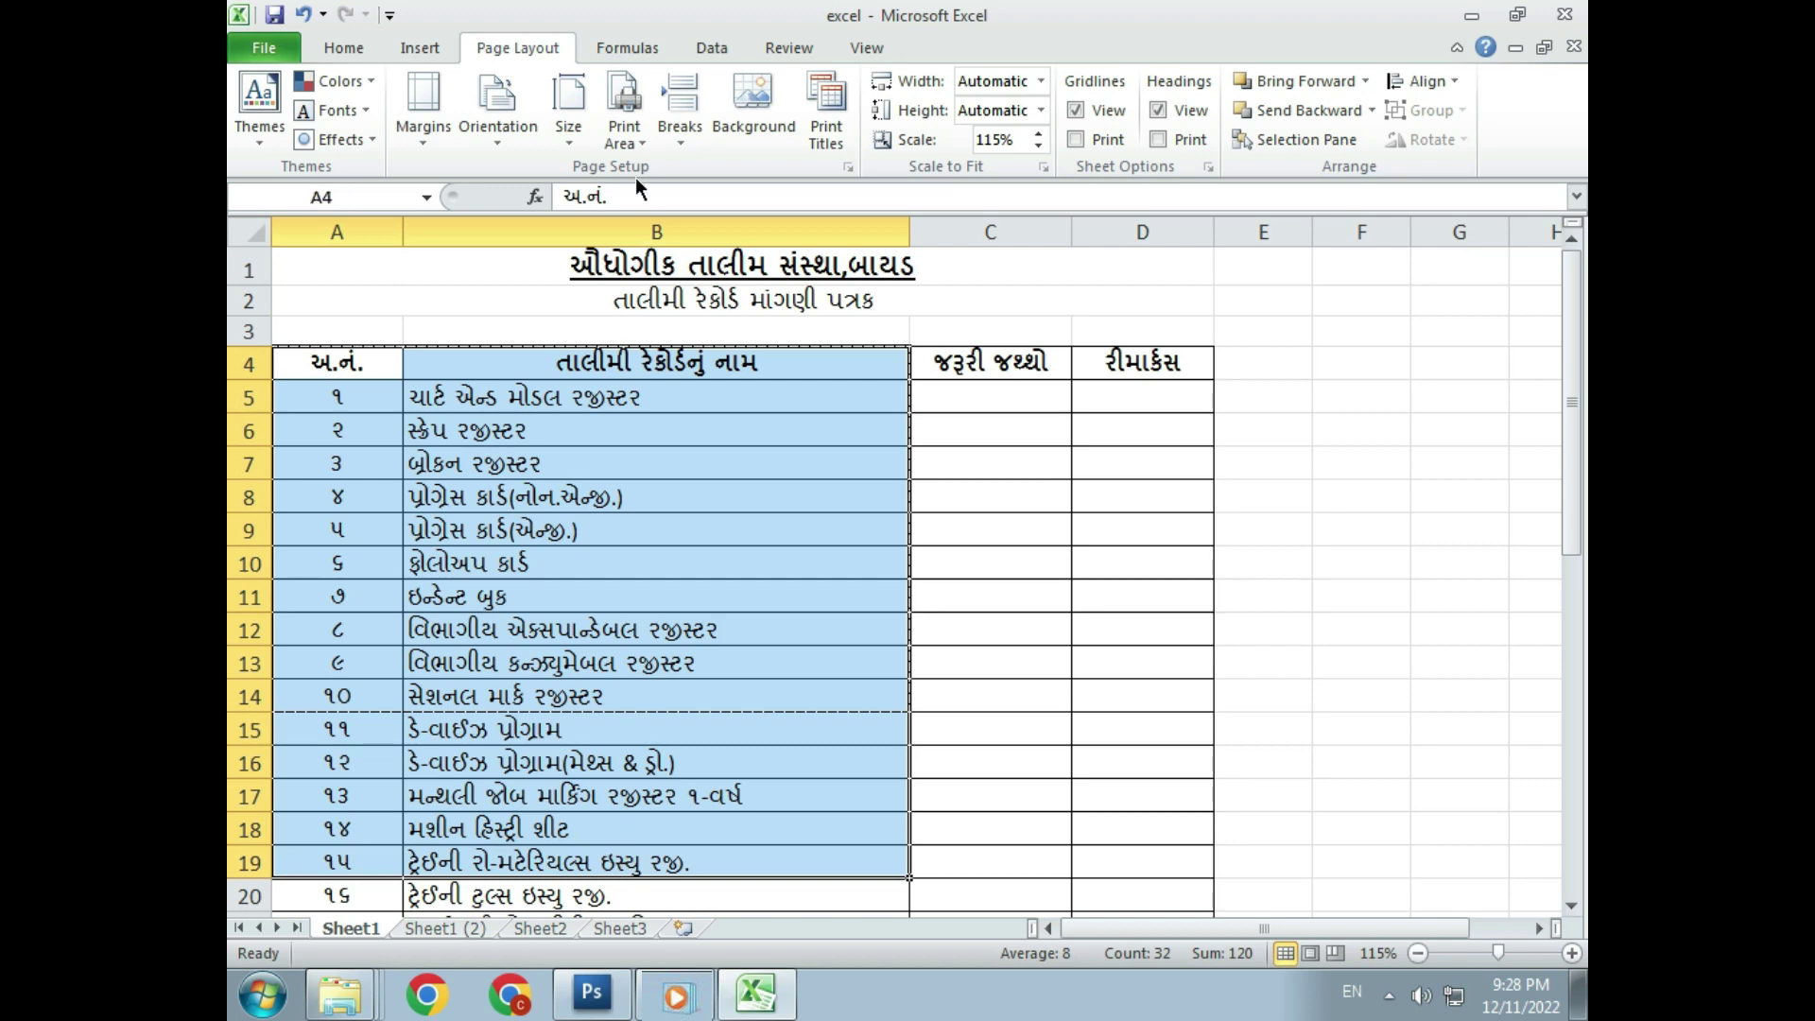
left_click(623, 130)
left_click(657, 172)
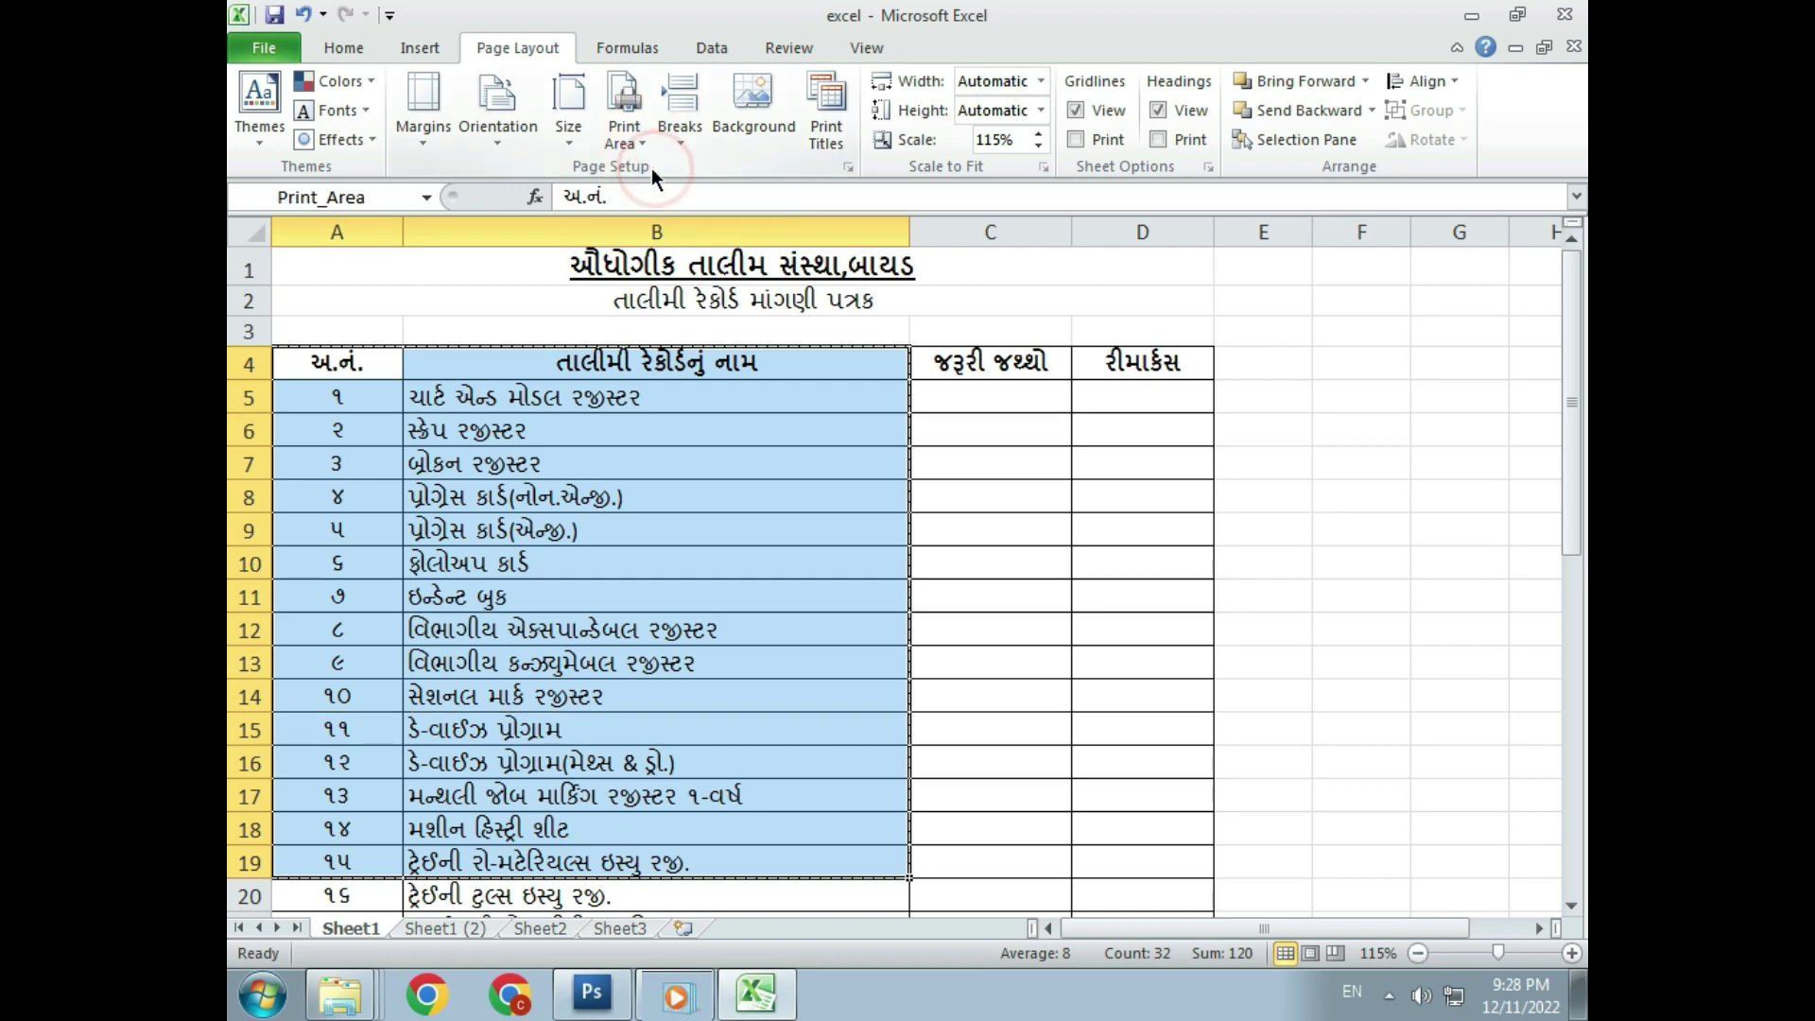
left_click(261, 49)
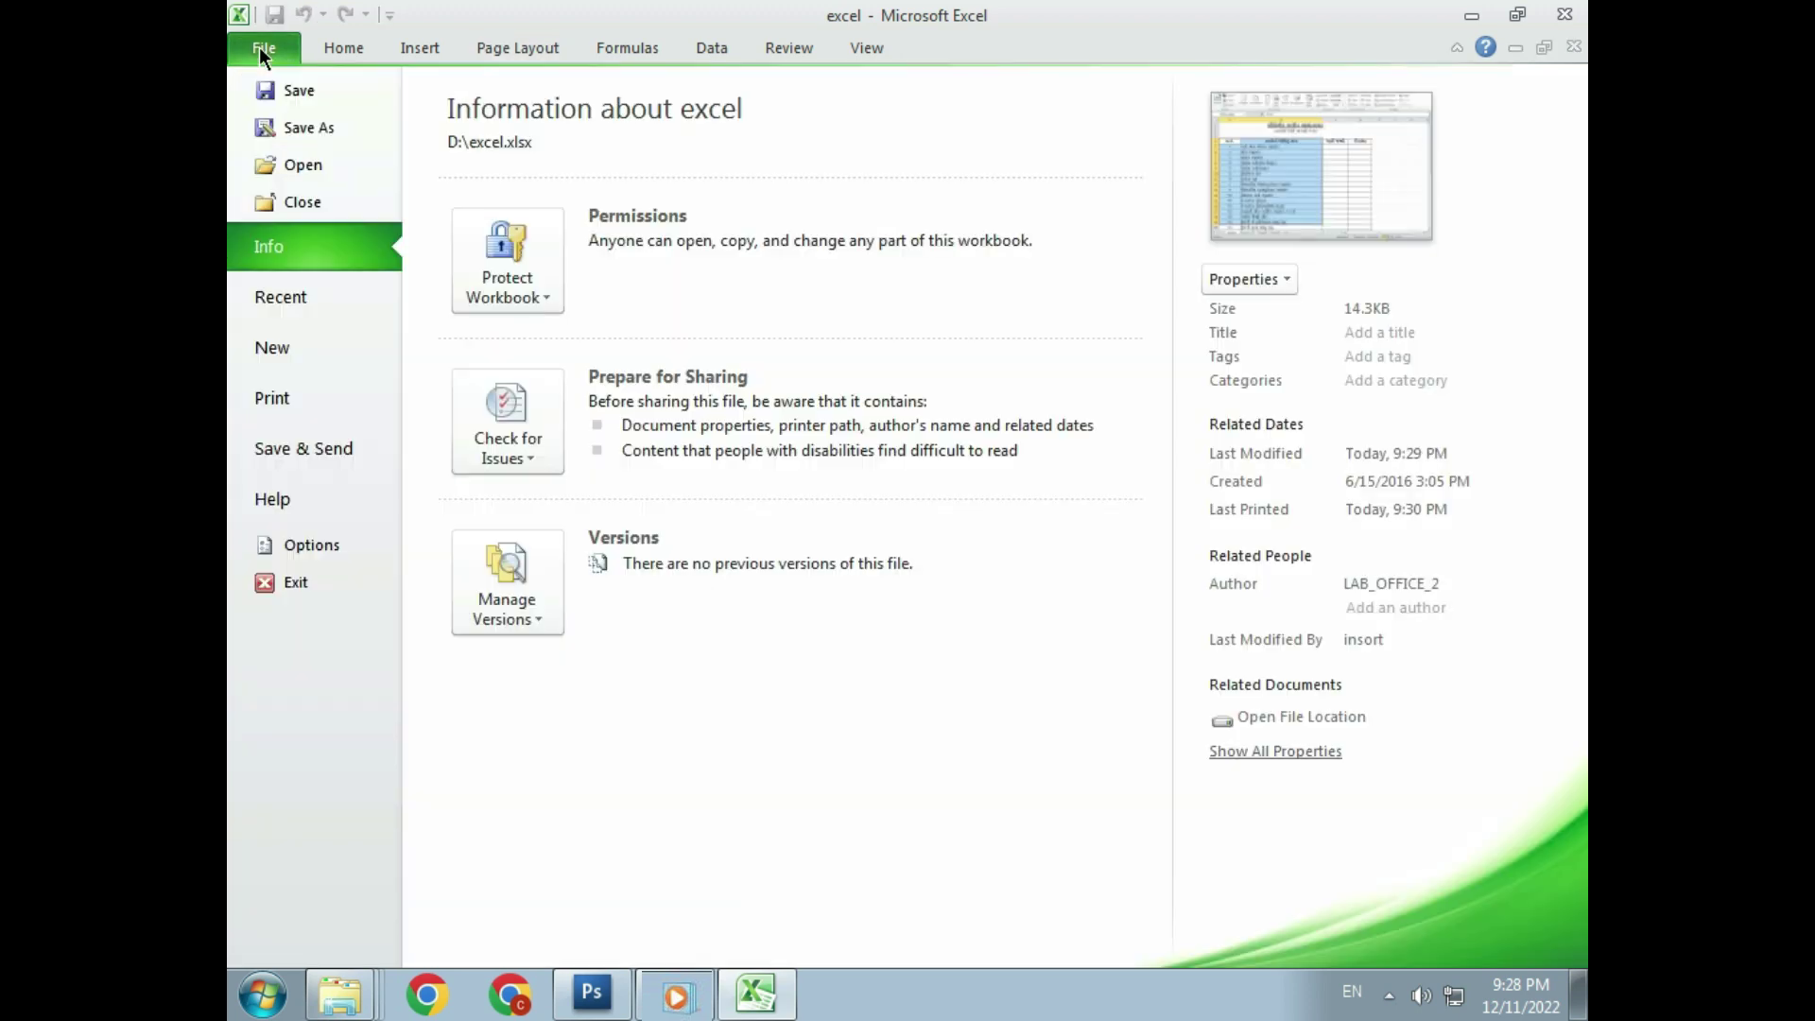
left_click(326, 399)
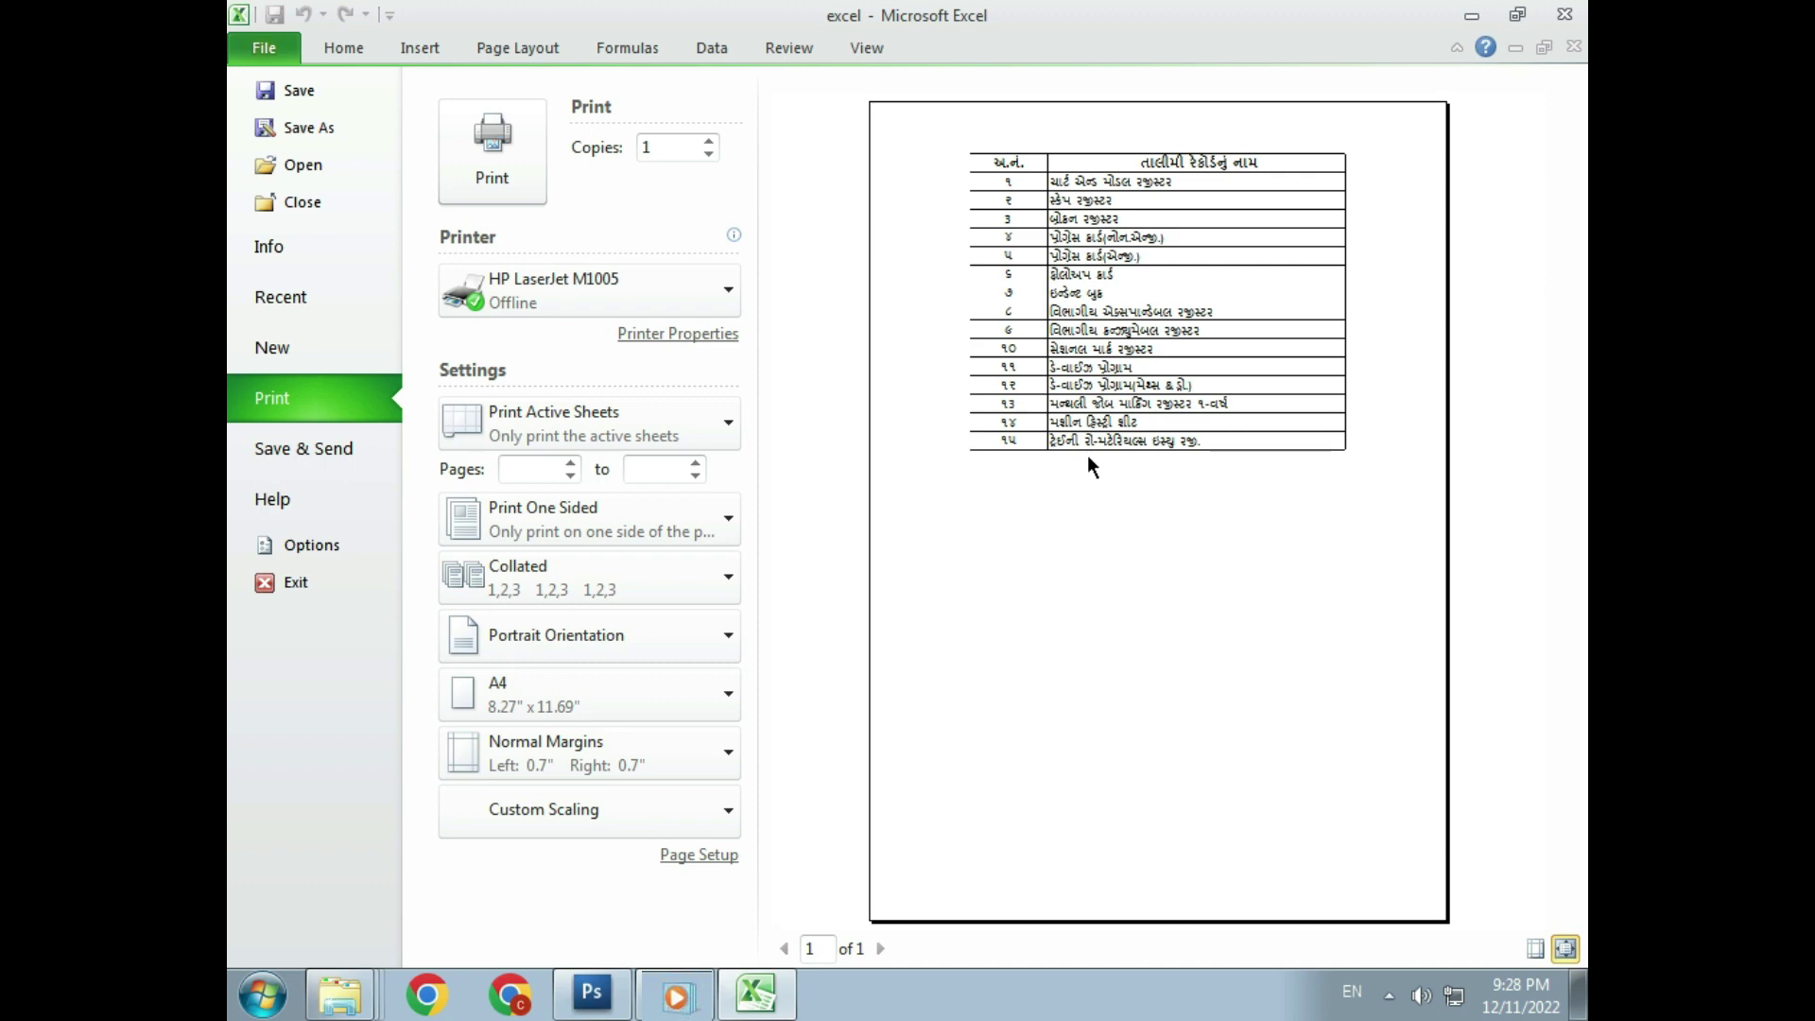
key("Escape")
Widen the print area to A4:B24, records 1 to 20, and preview the single page
left_click(659, 496)
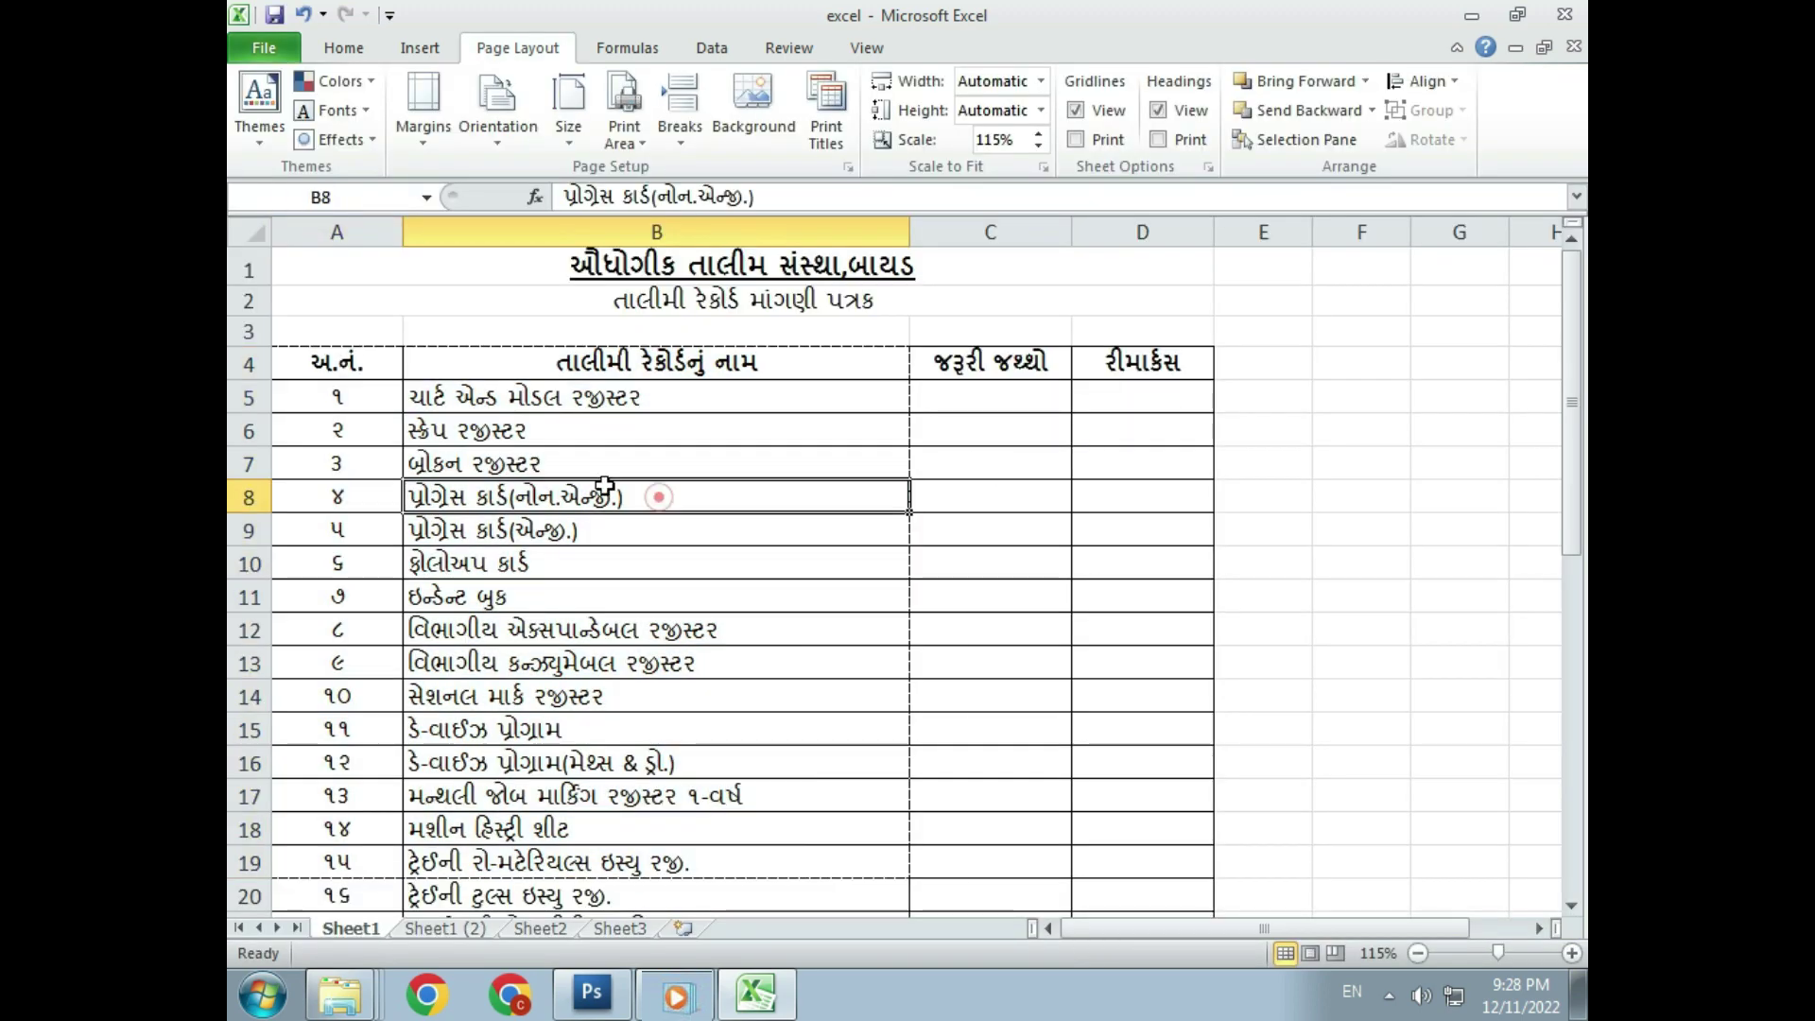
mouse_move(336, 362)
left_mouse_down()
mouse_move(591, 874)
mouse_move(610, 817)
left_mouse_up()
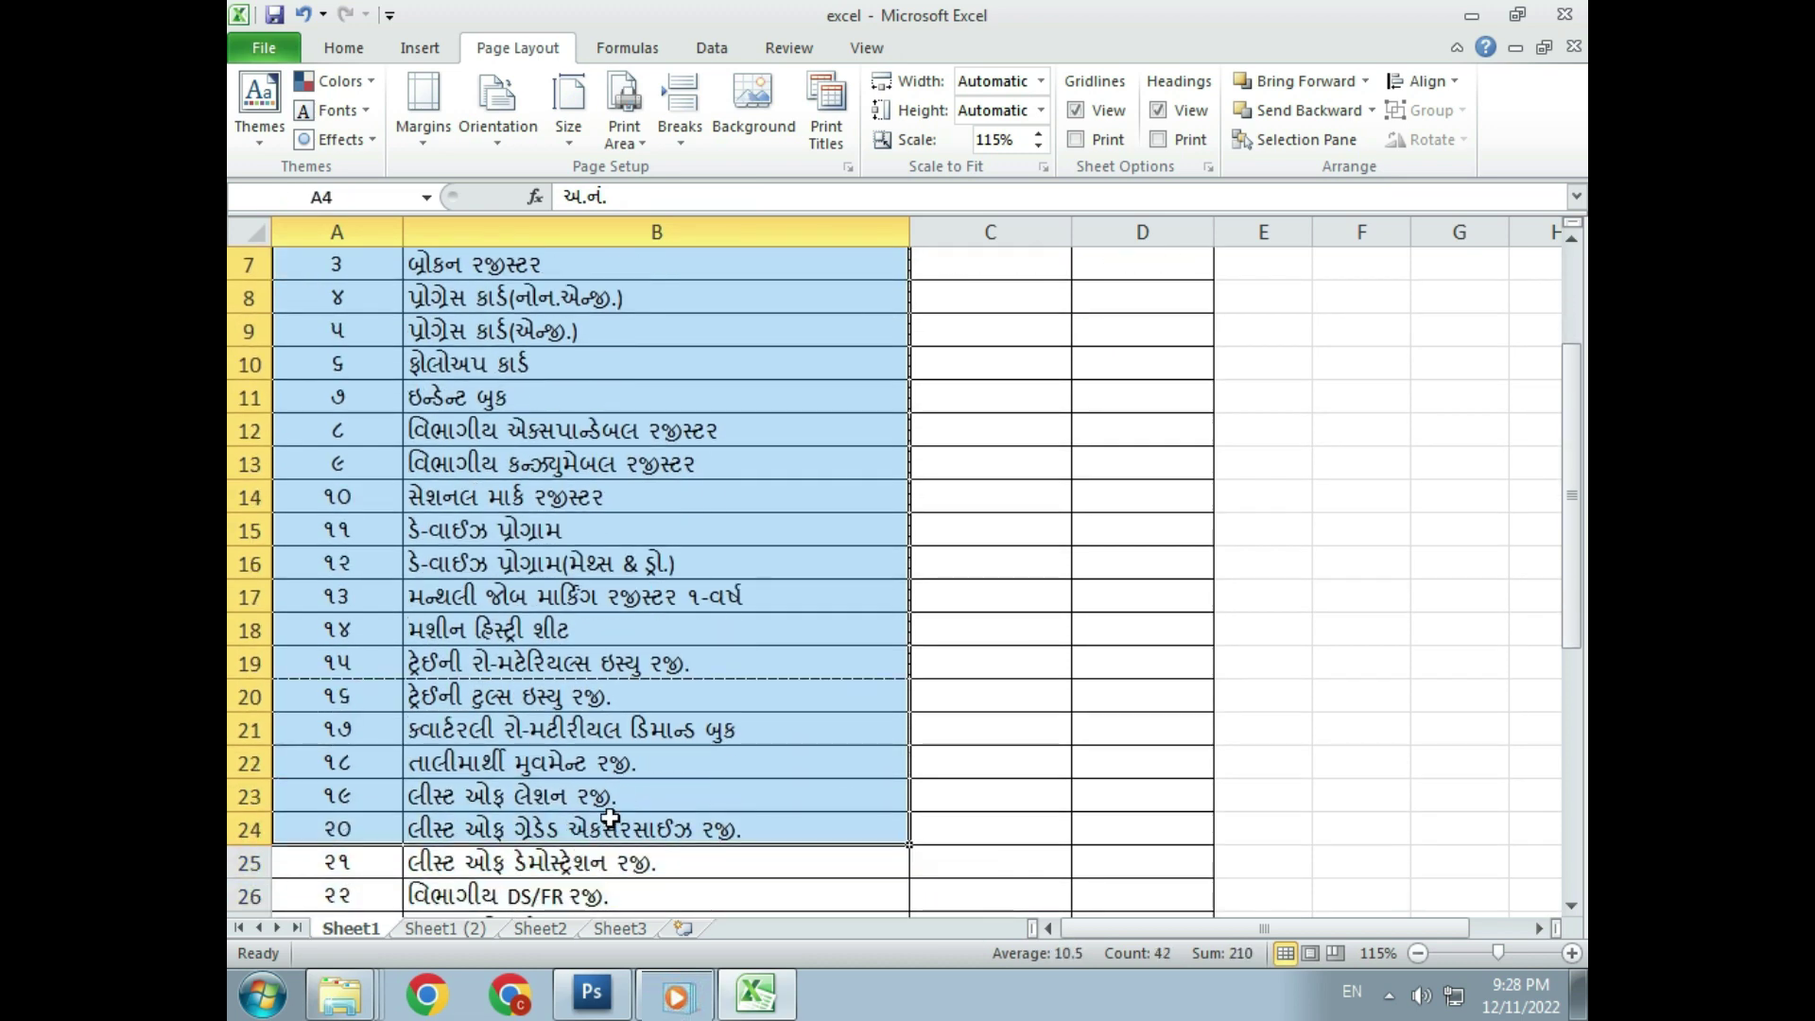
left_click(632, 140)
left_click(651, 170)
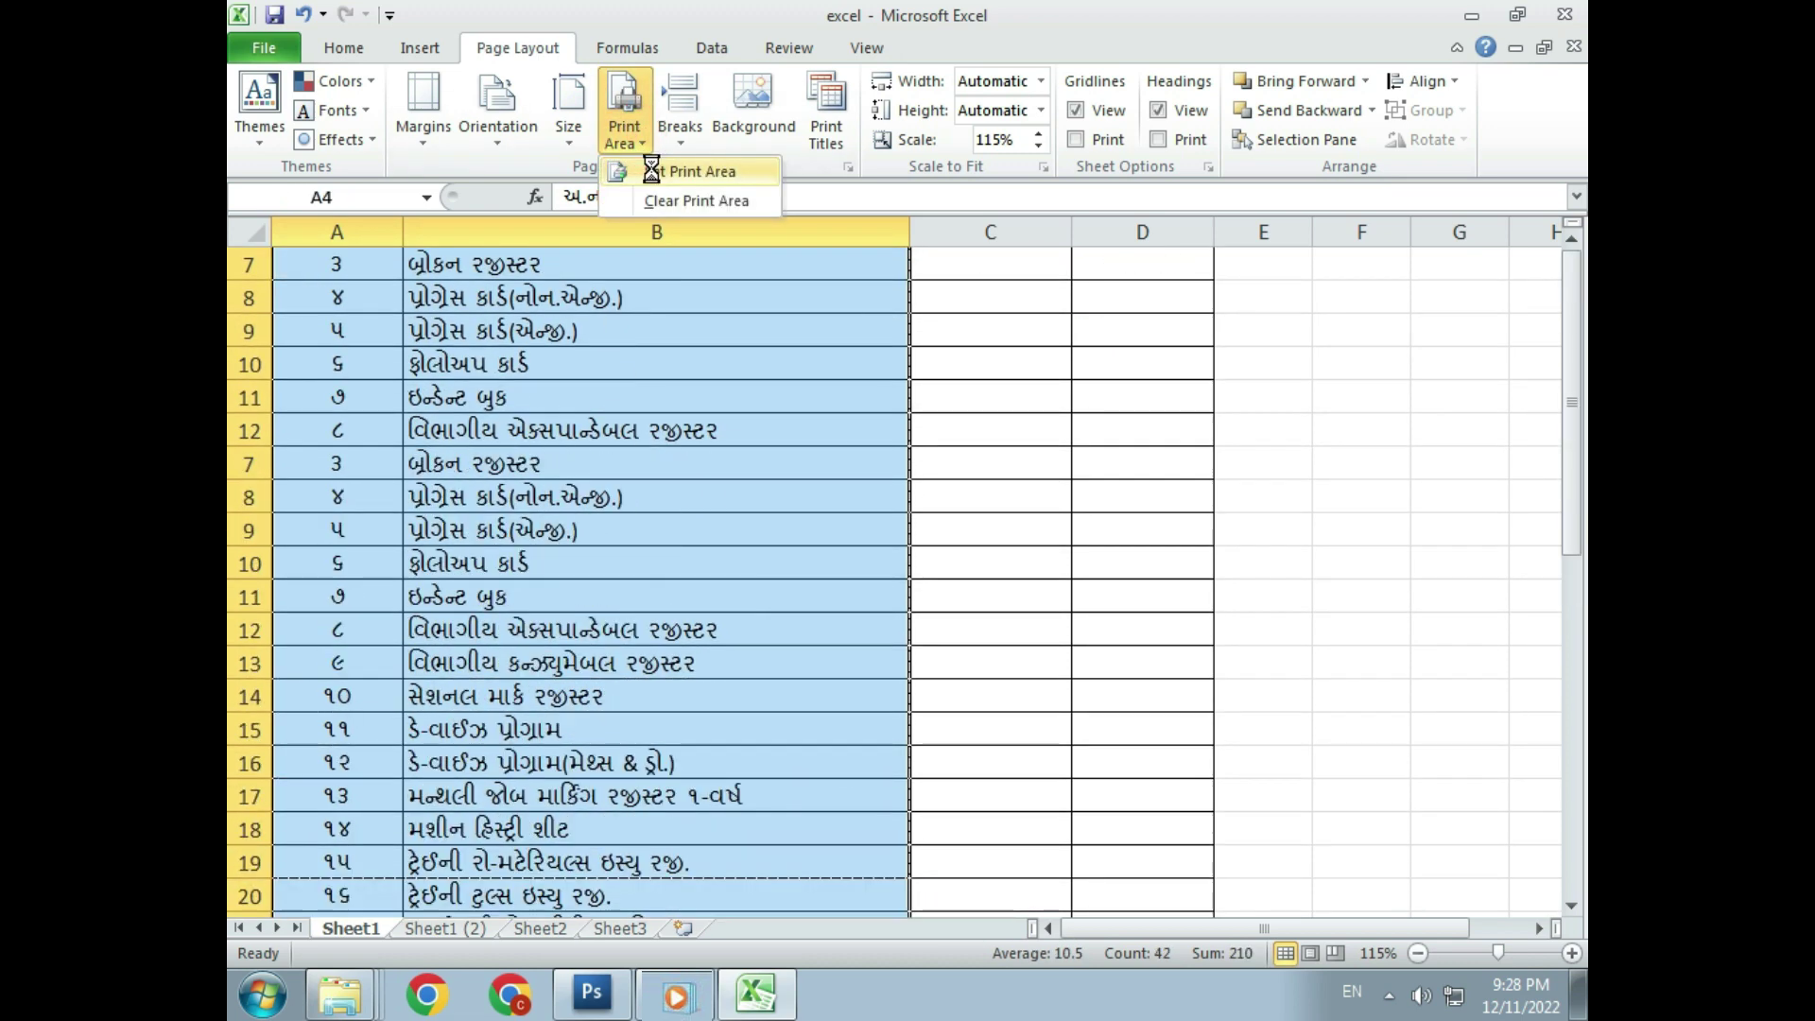
left_click(257, 49)
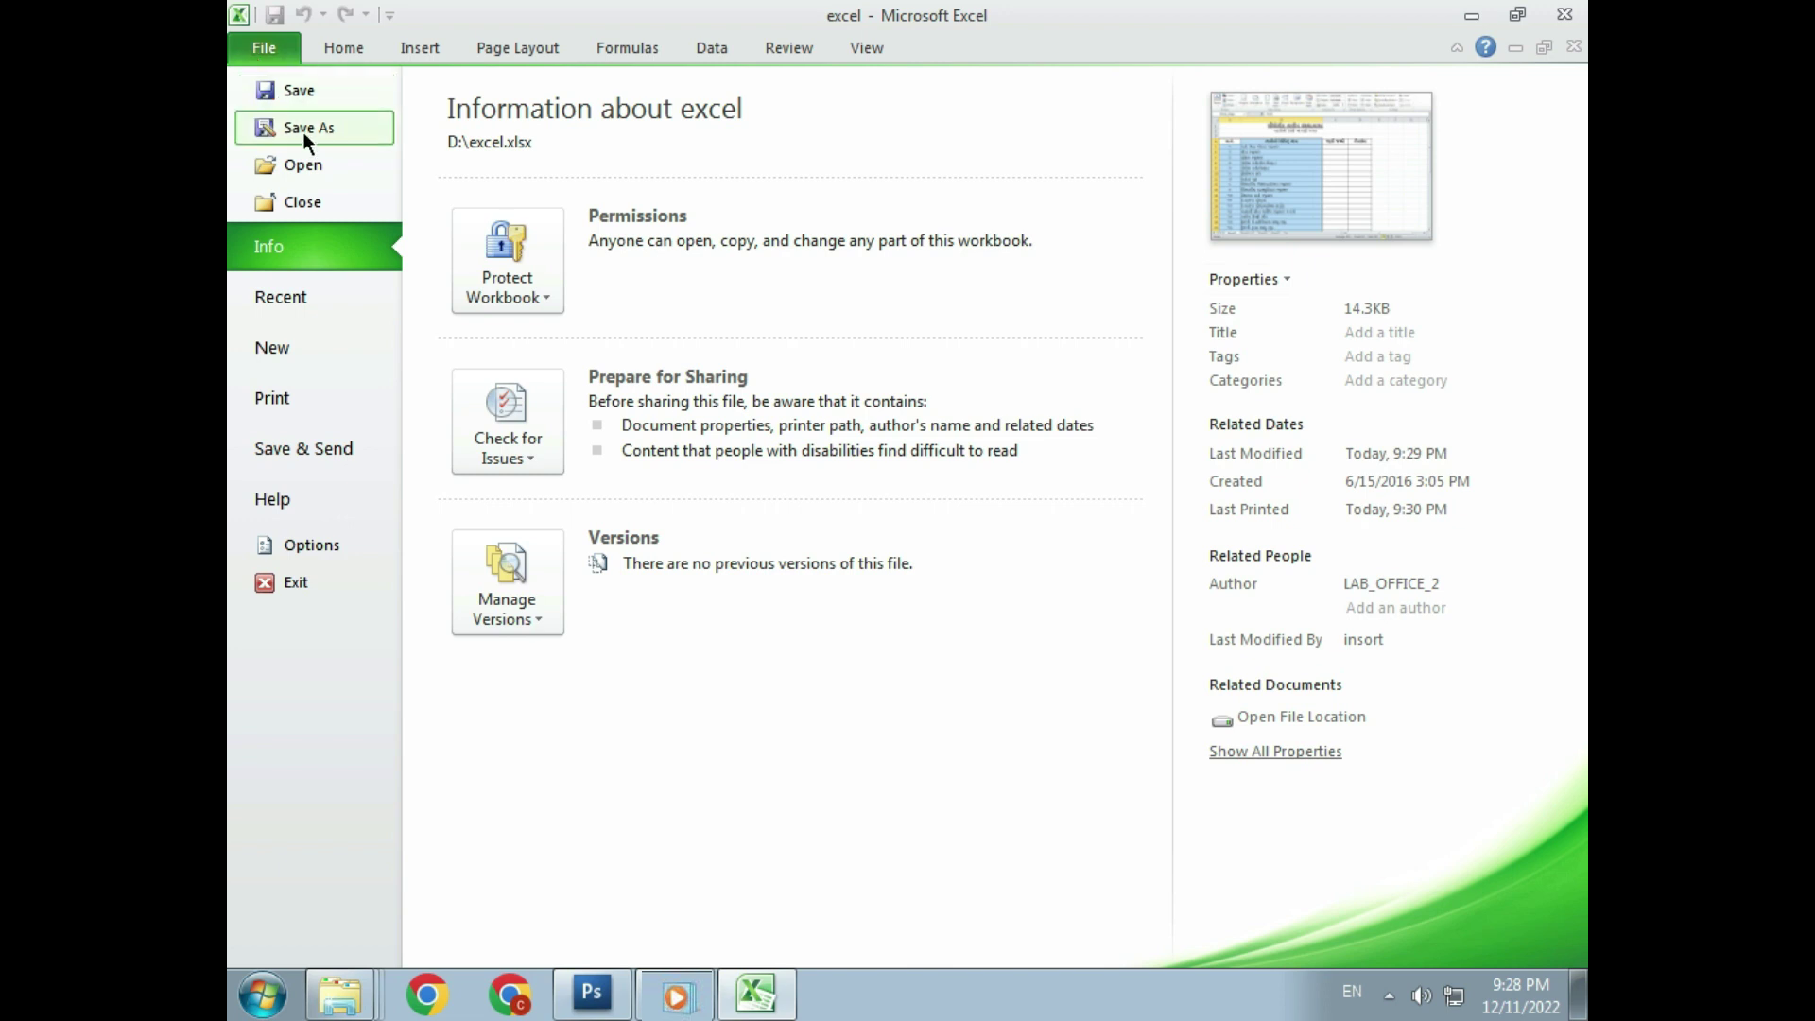
left_click(315, 393)
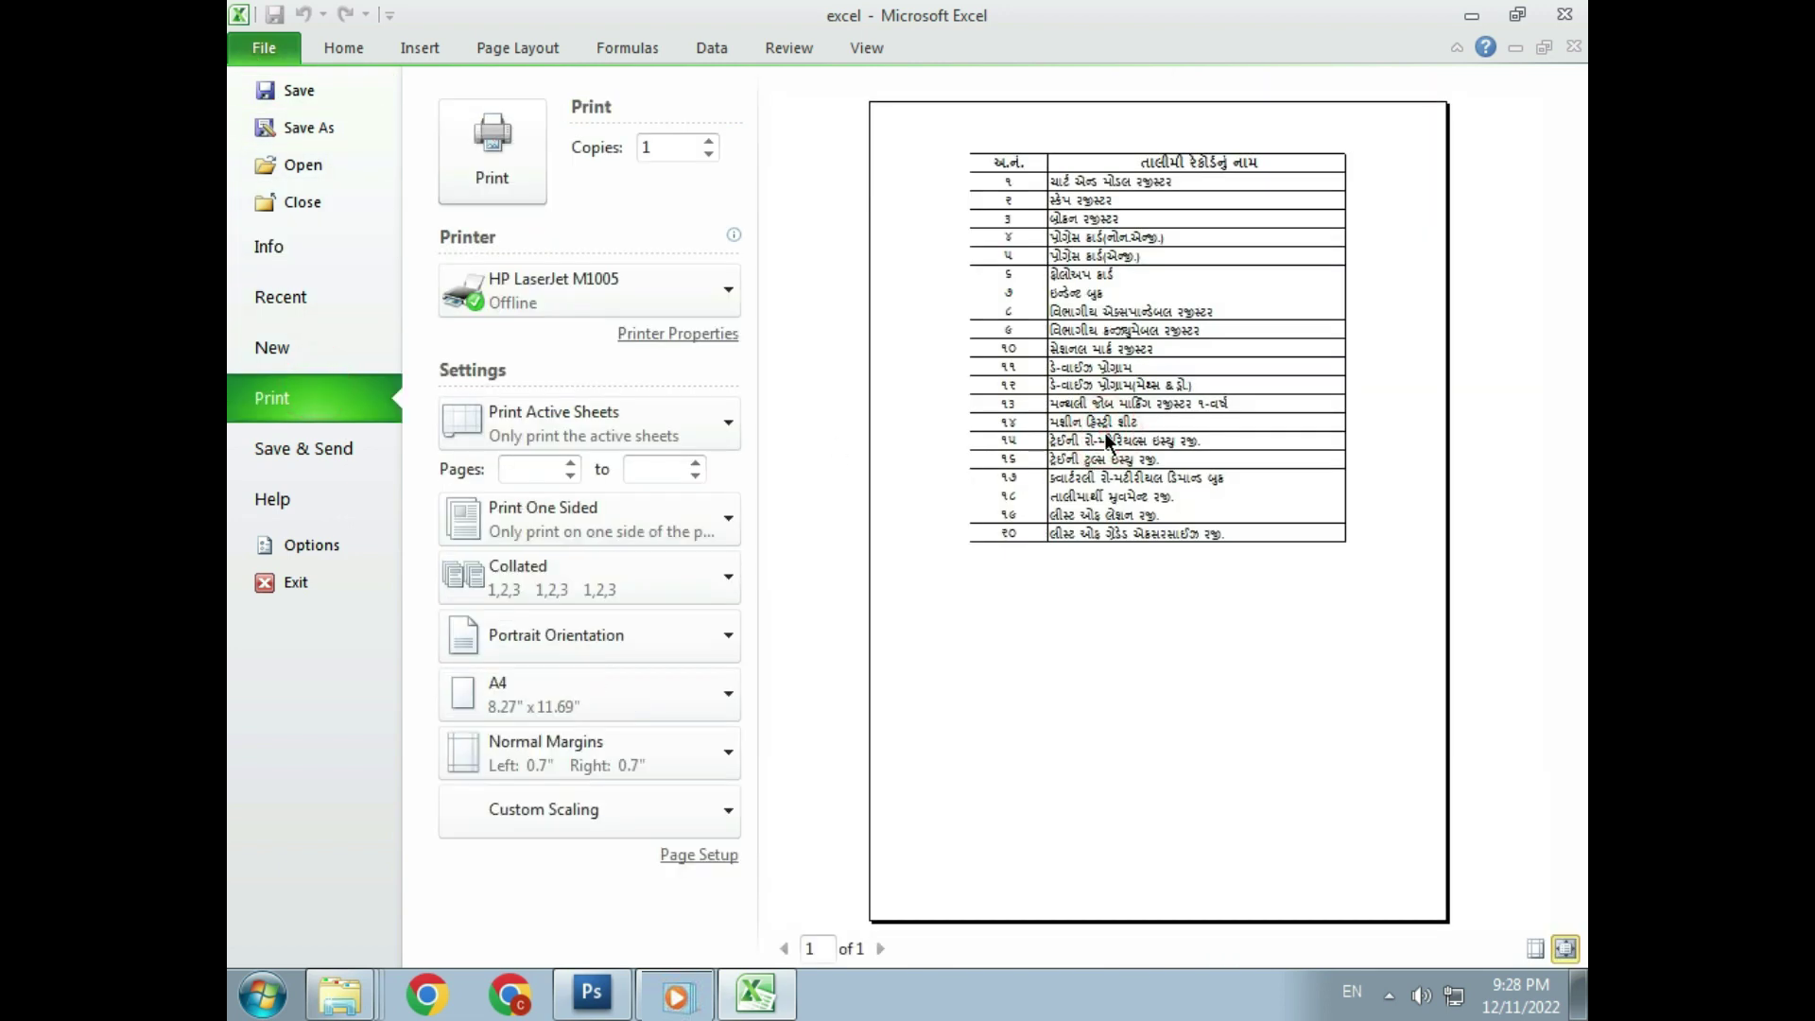
key("Escape")
Clear the print area so the whole table prints again
left_click(918, 492)
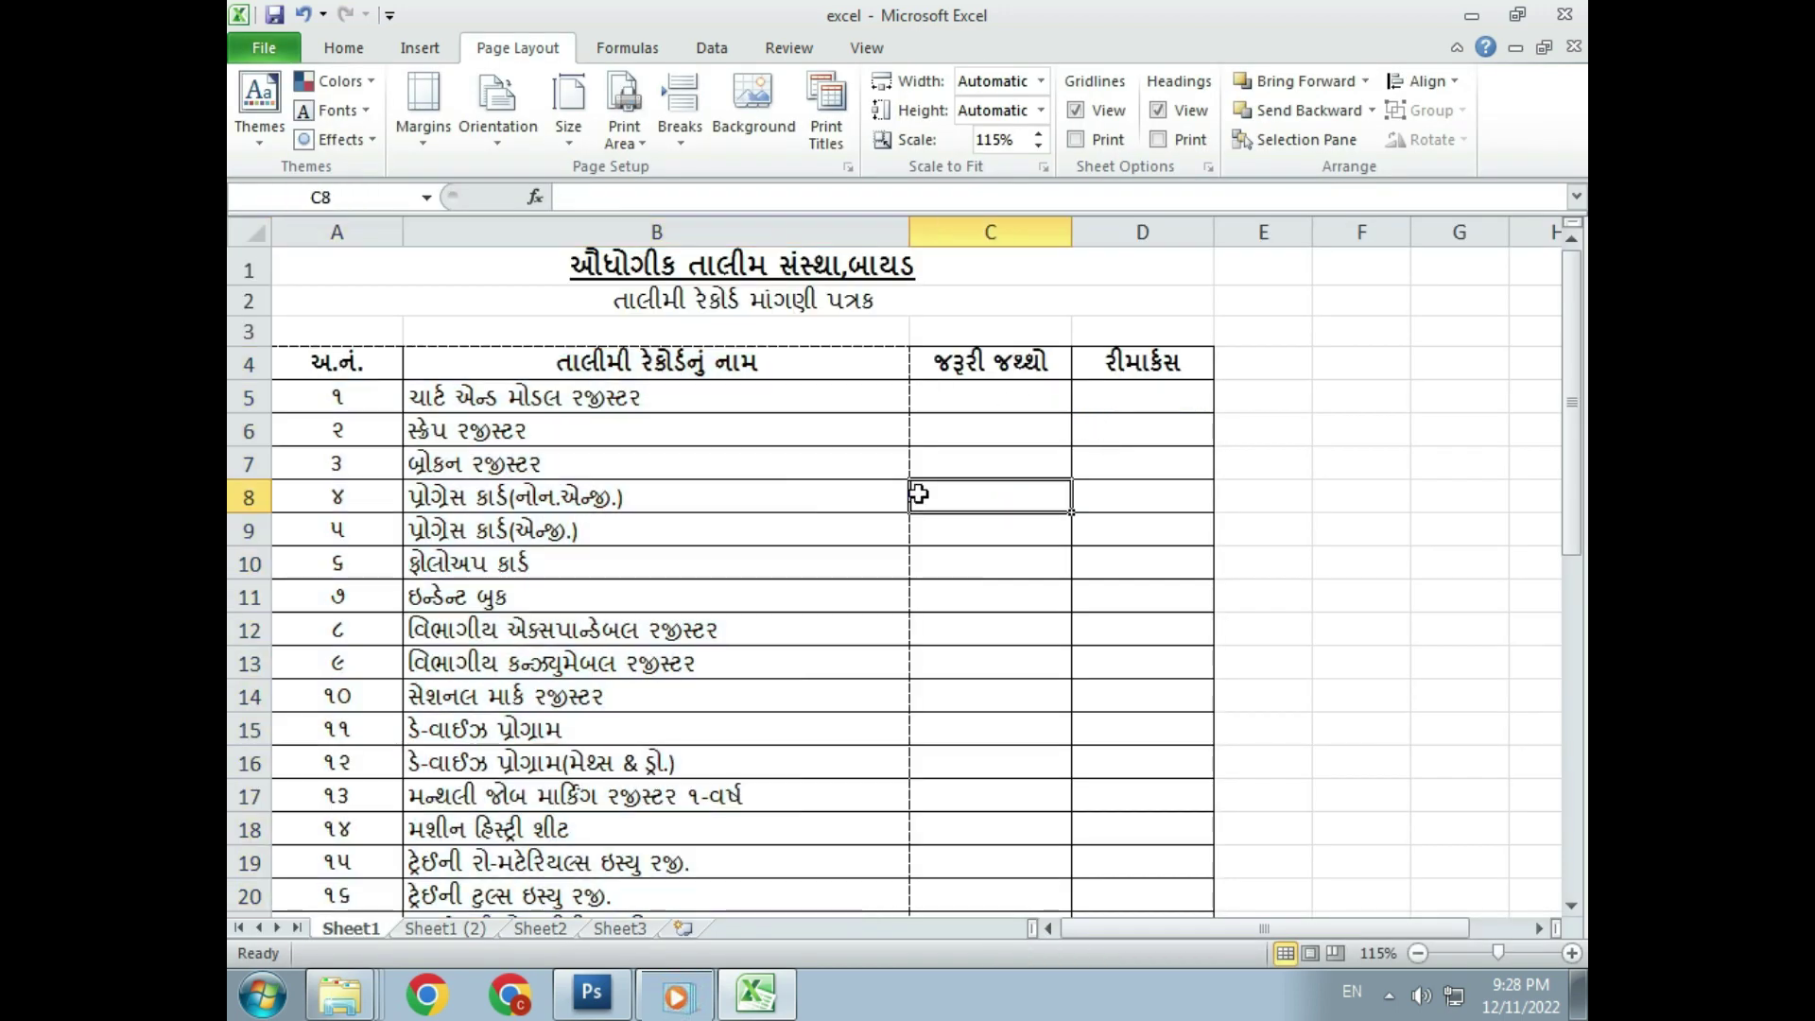
left_click(635, 139)
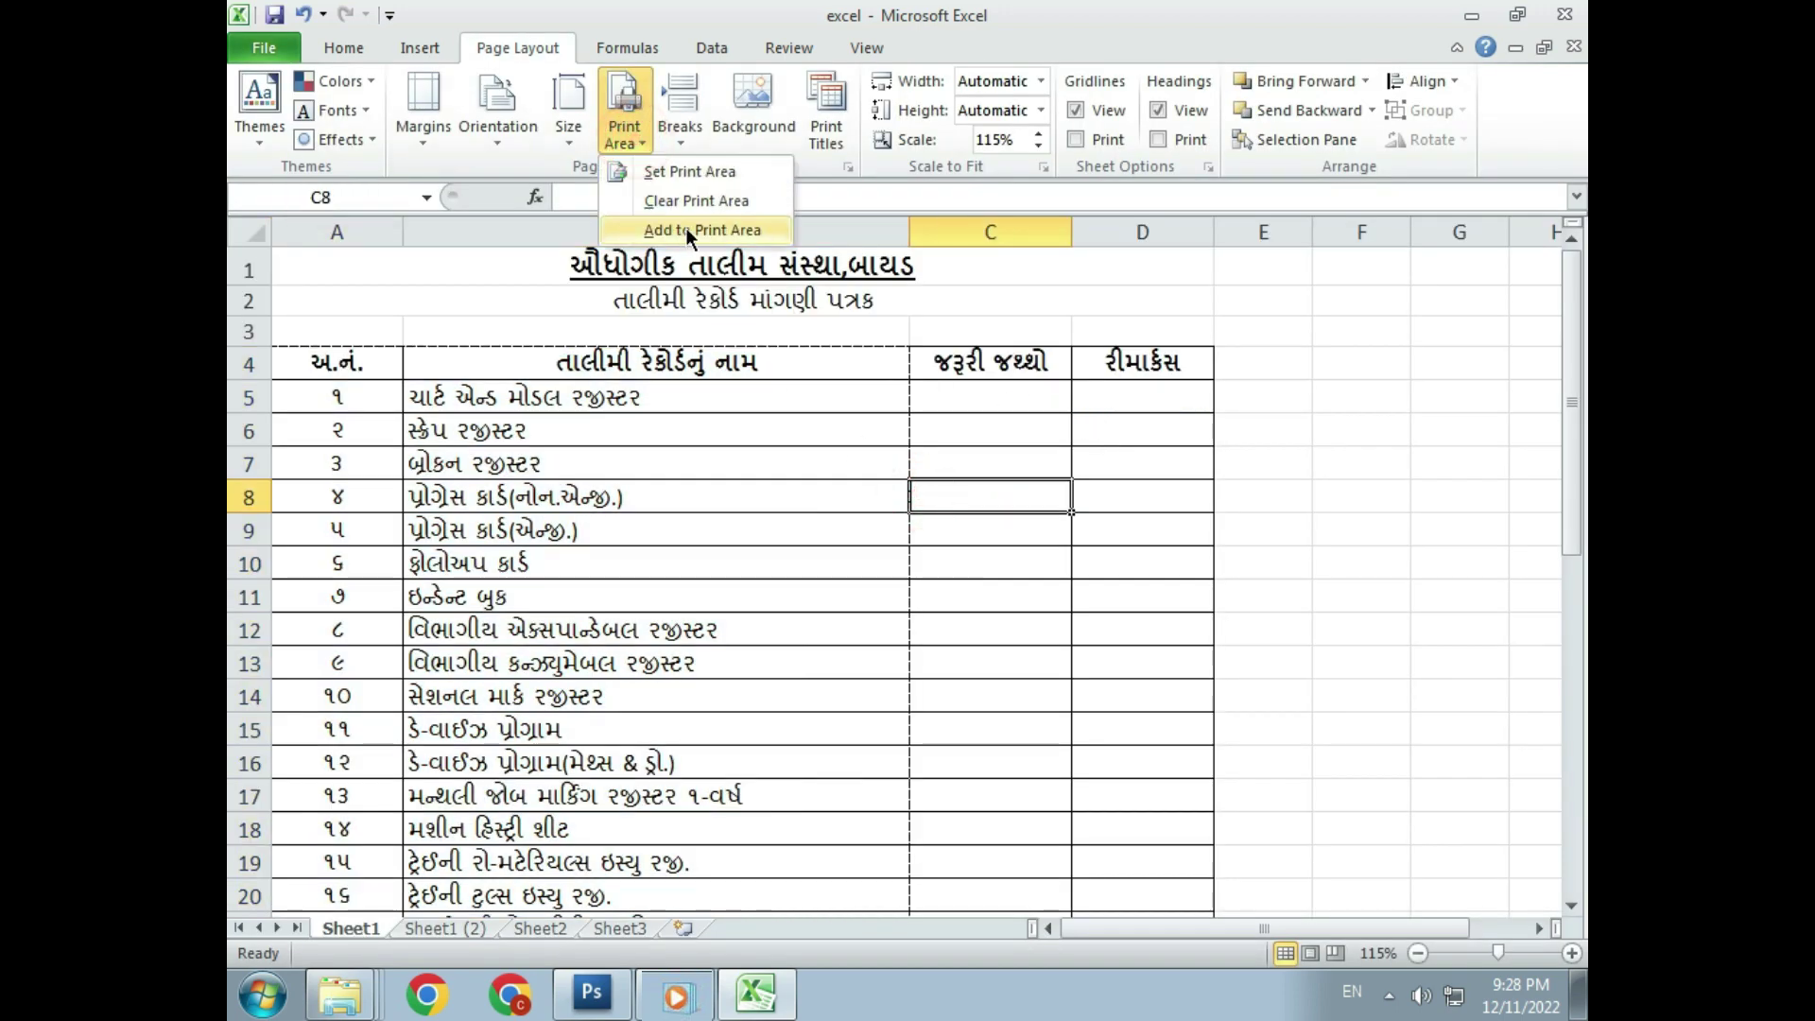
left_click(701, 202)
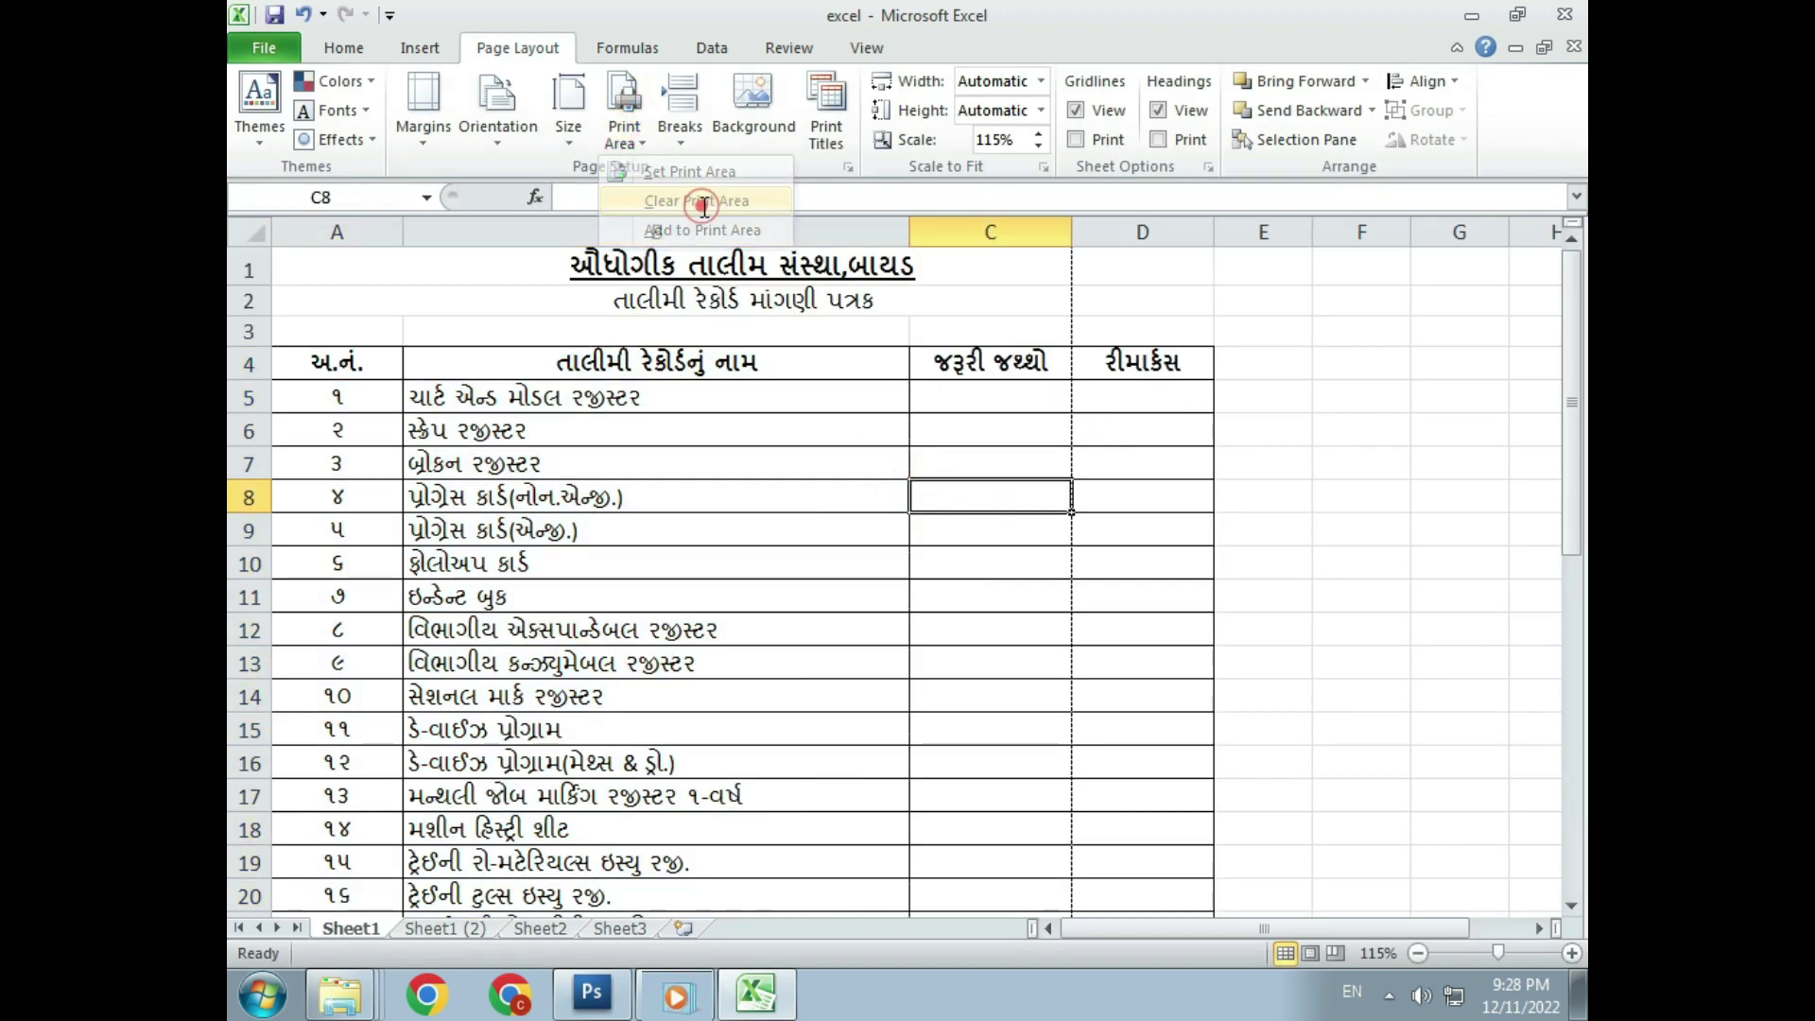
left_click(1263, 502)
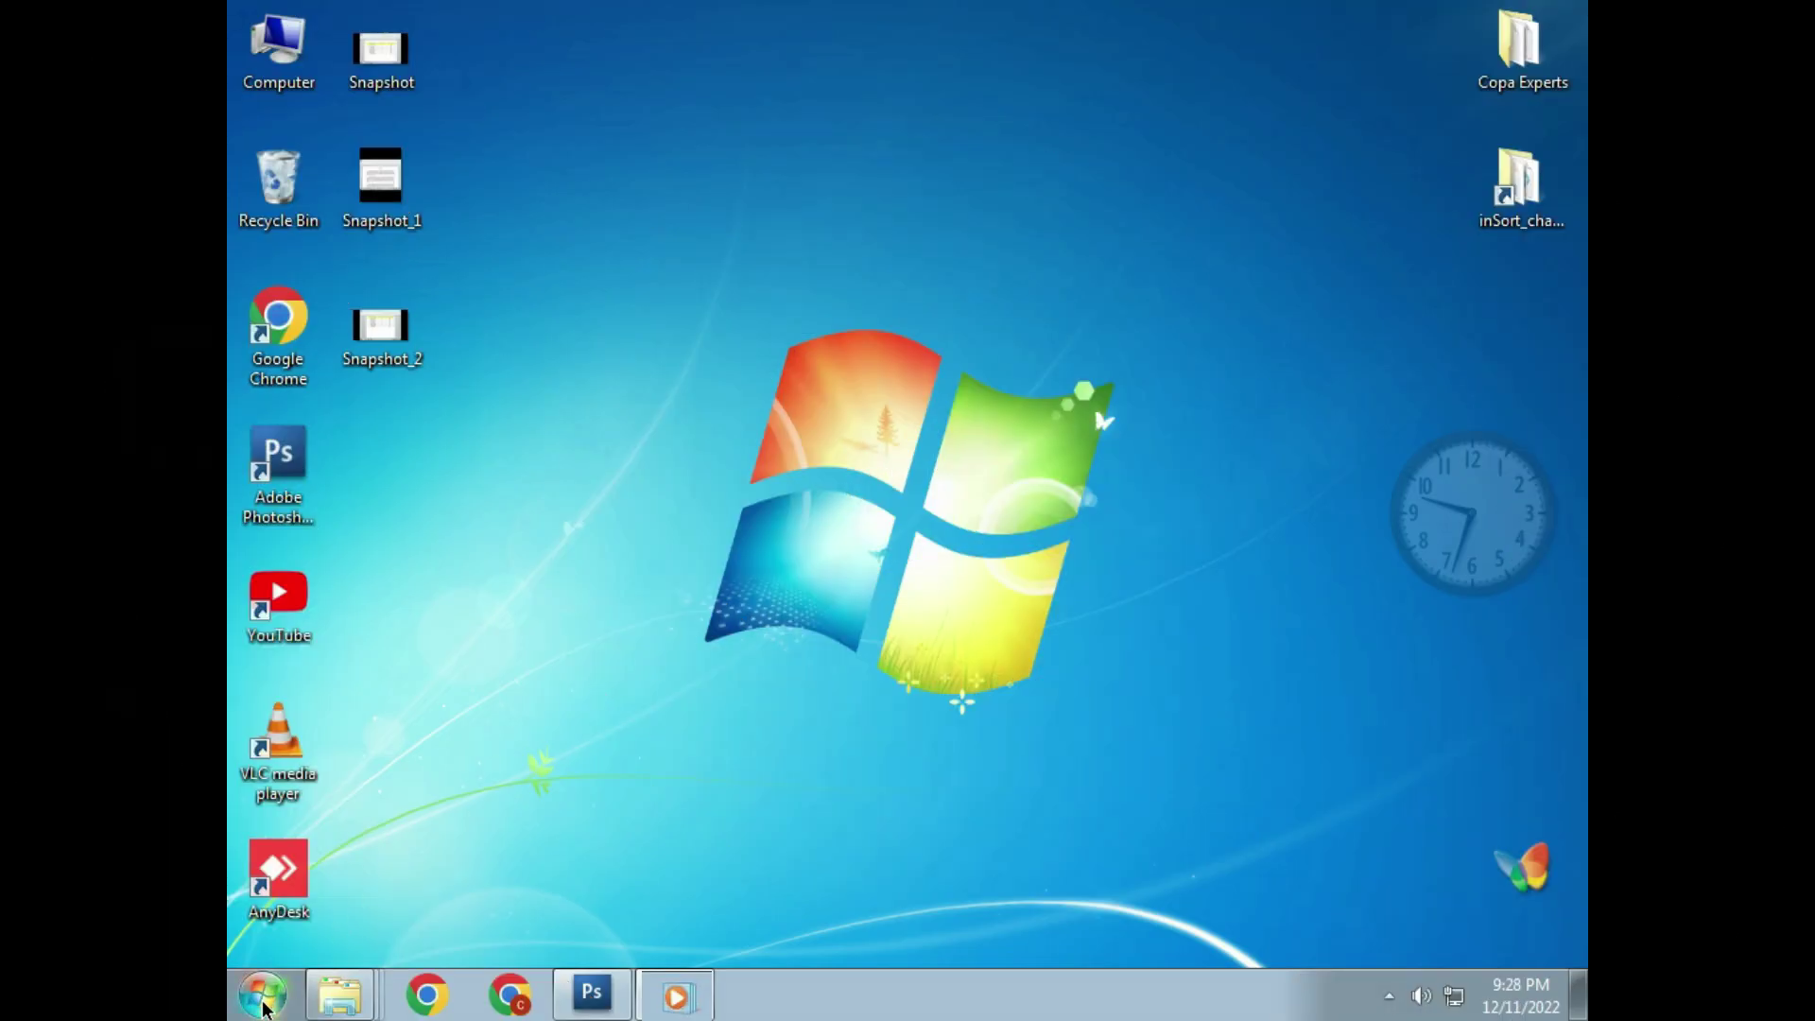
Reopen the 'excel' workbook and scroll through its 4-page print preview
left_click(265, 1008)
mouse_move(365, 216)
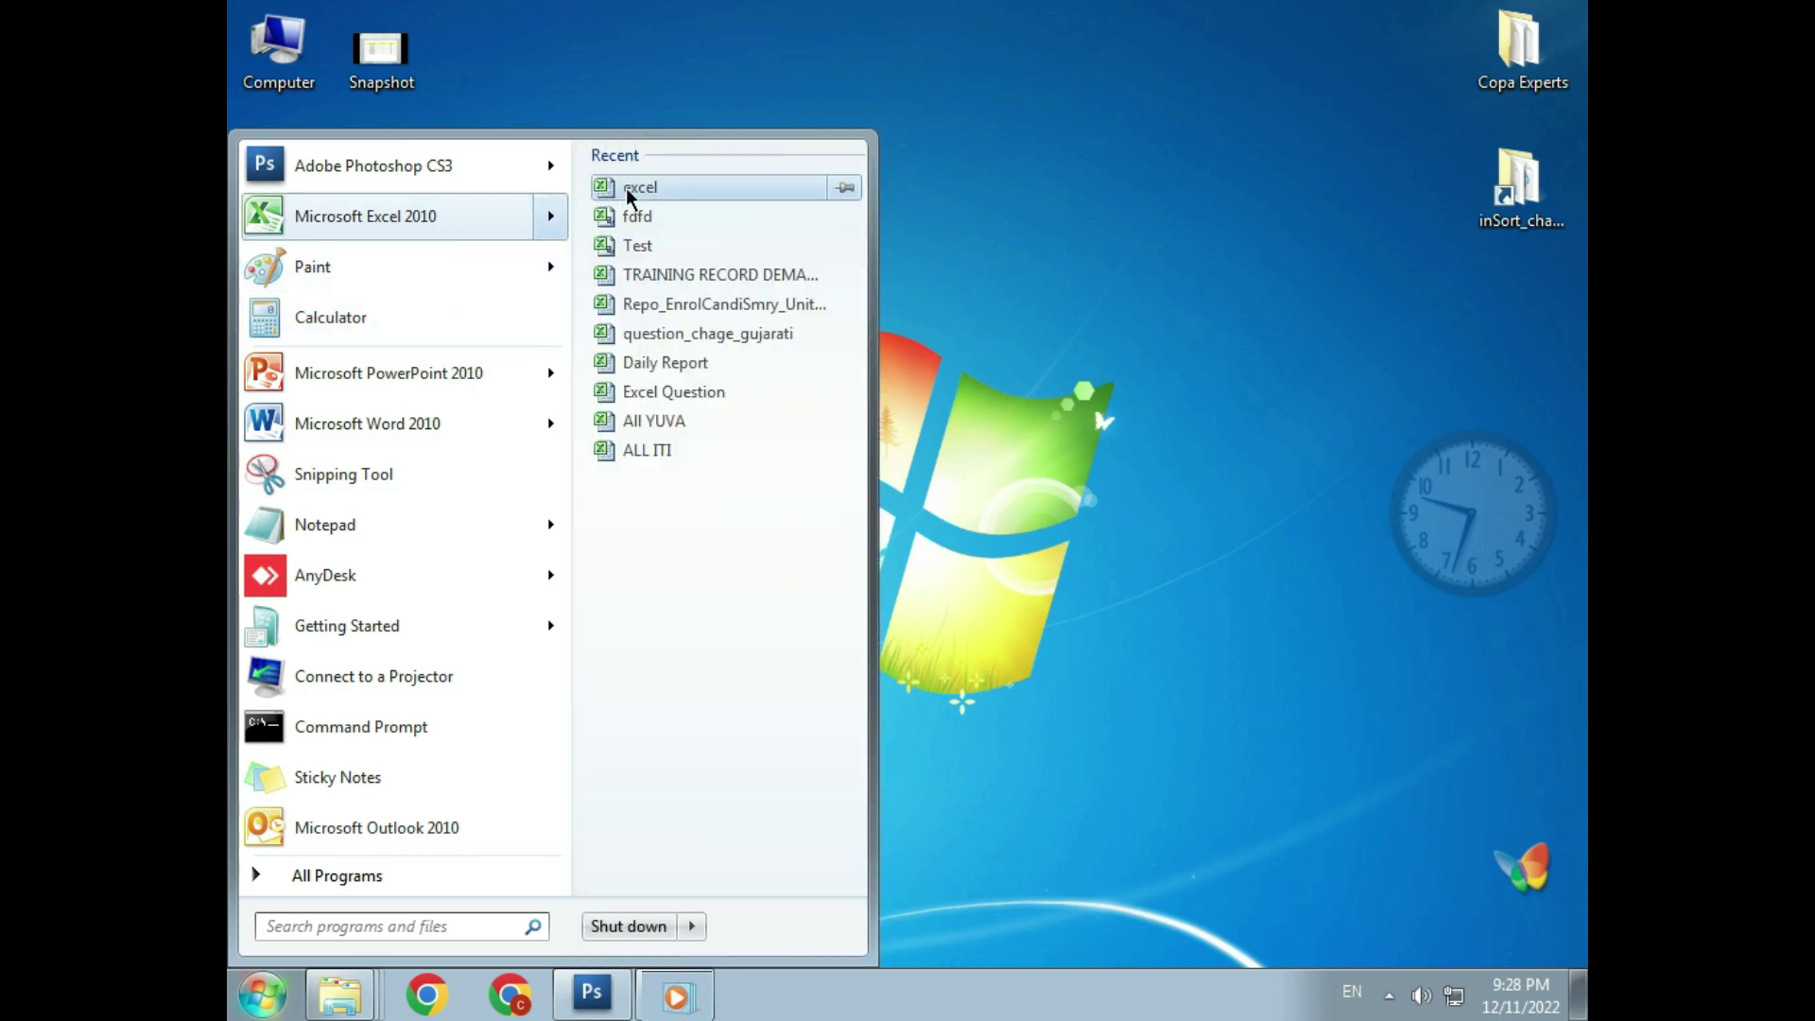
left_click(628, 189)
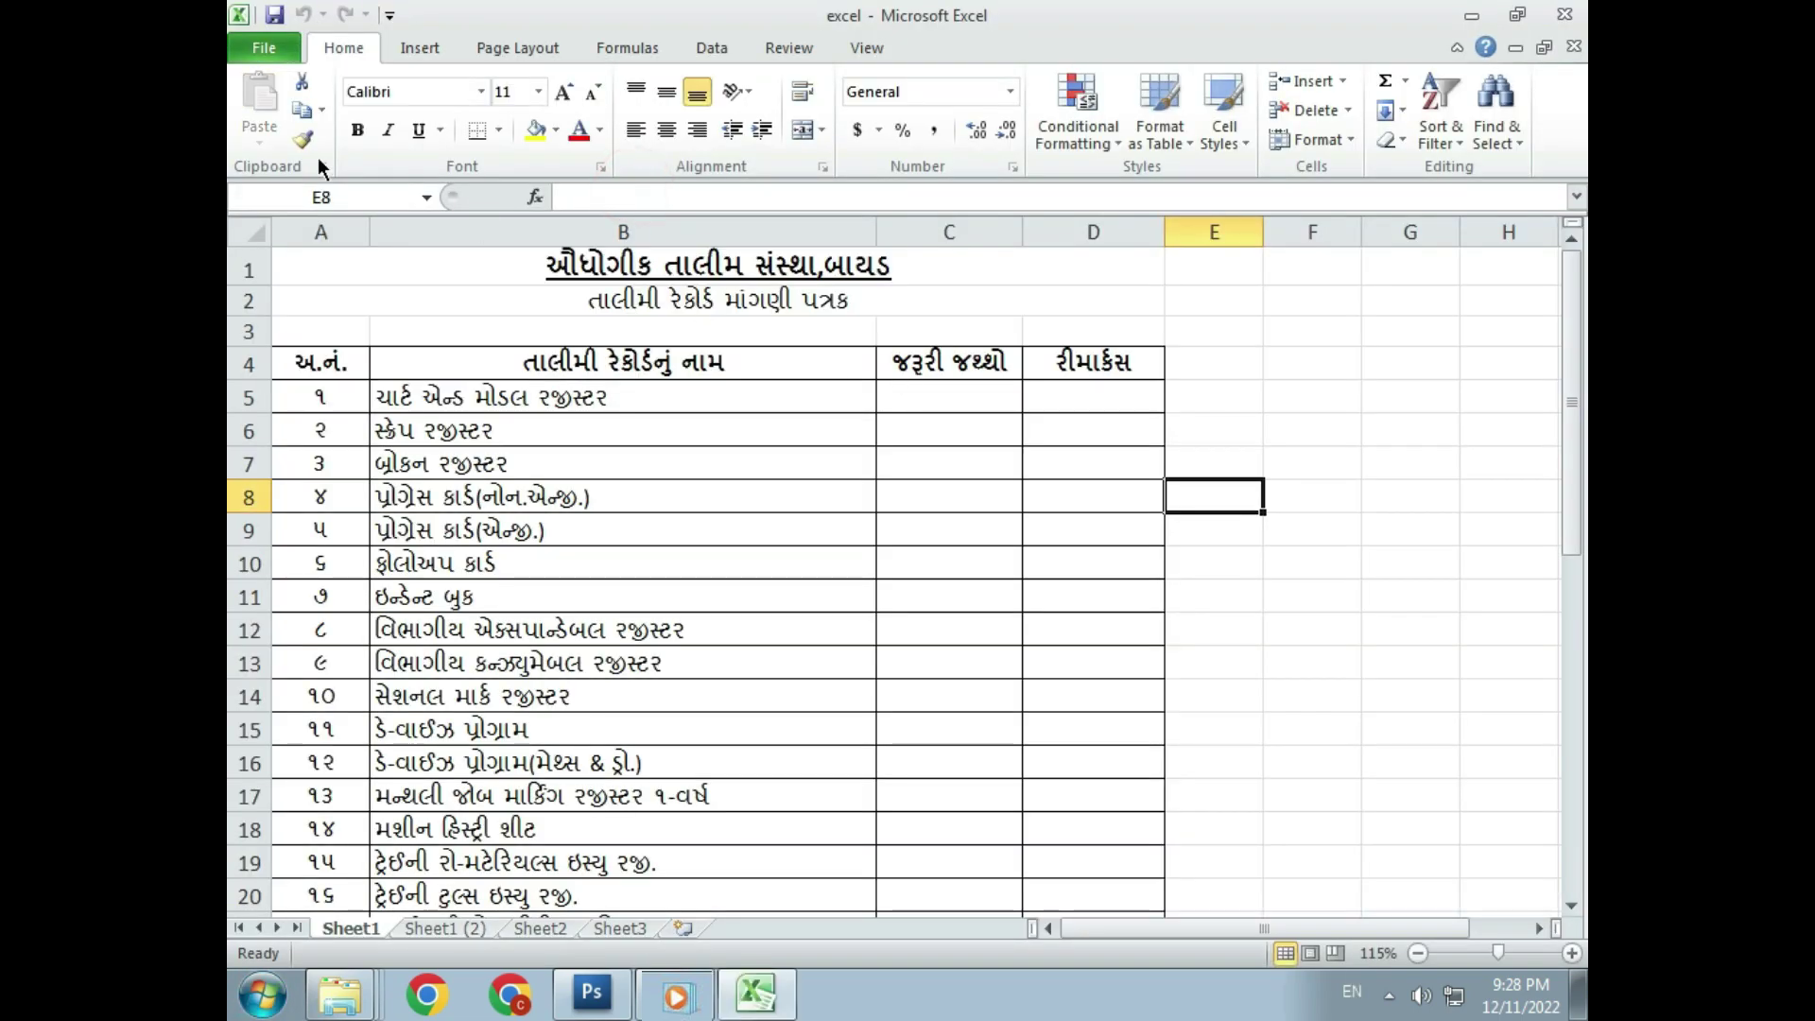
left_click(263, 48)
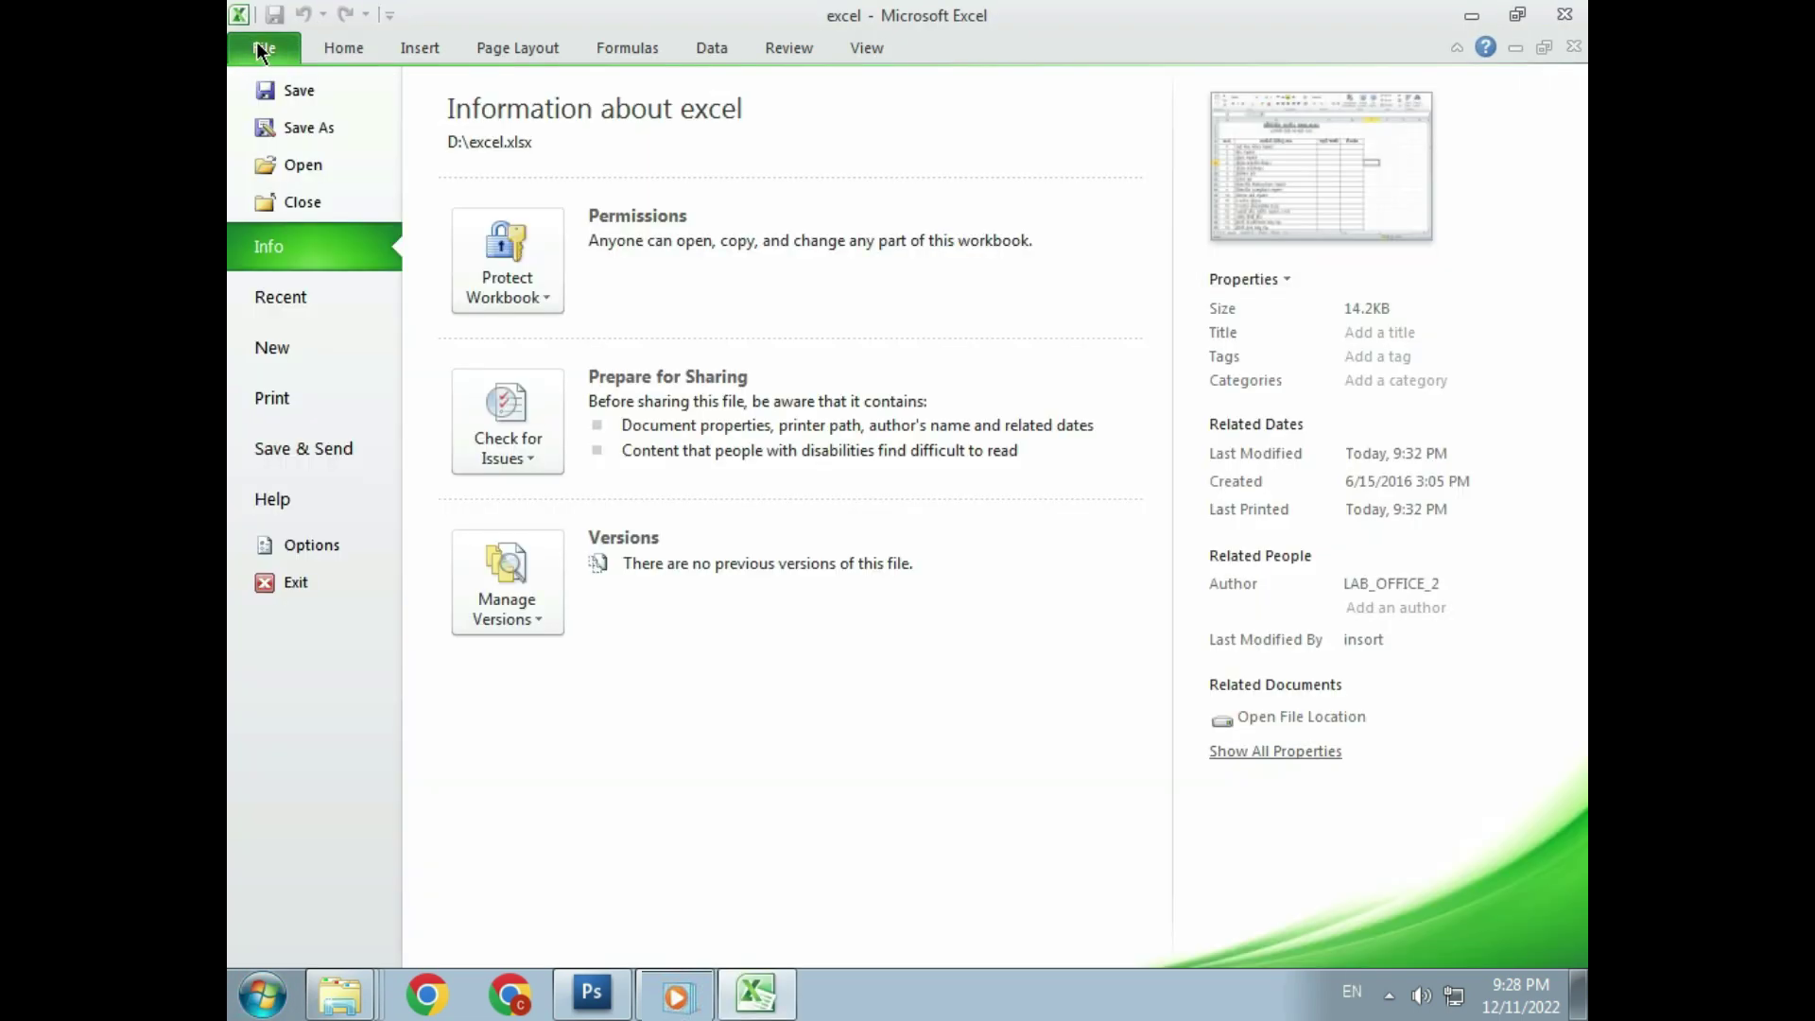
left_click(336, 393)
scroll(1147, 422, "down", 1)
scroll(1147, 422, "down", 1)
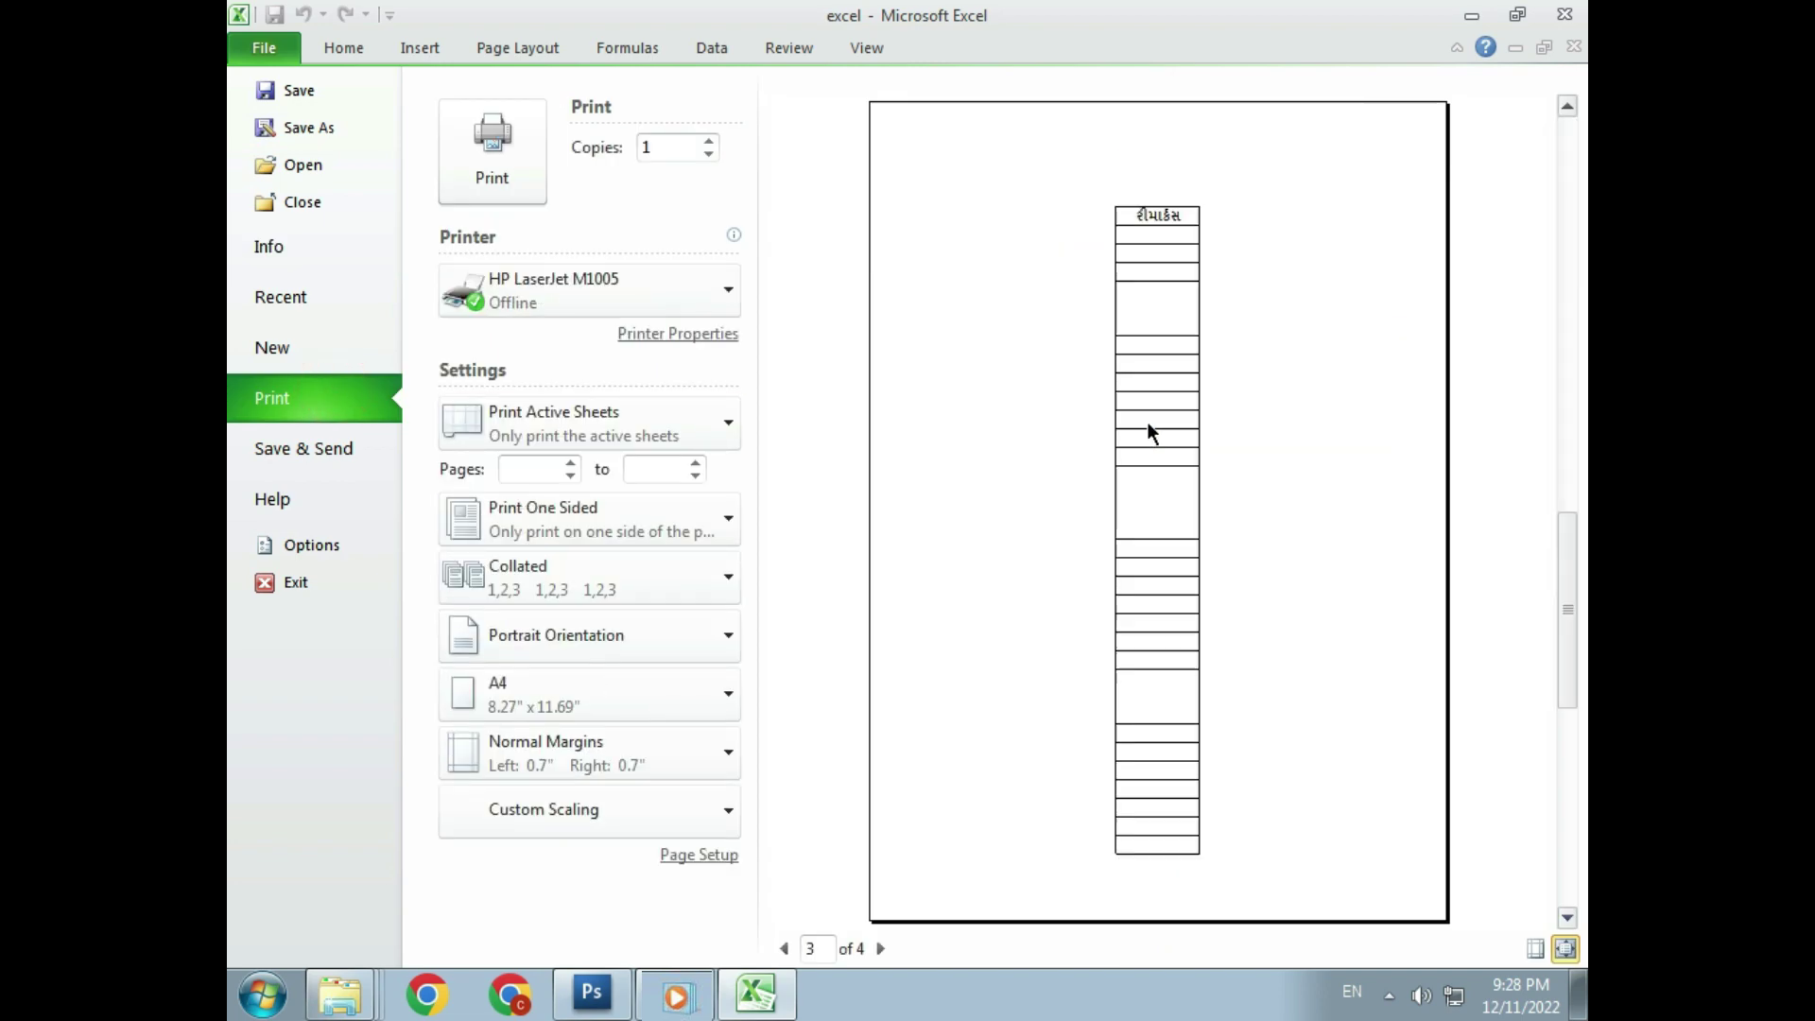
scroll(1147, 421, "down", 1)
scroll(1148, 421, "up", 1)
scroll(1147, 422, "up", 2)
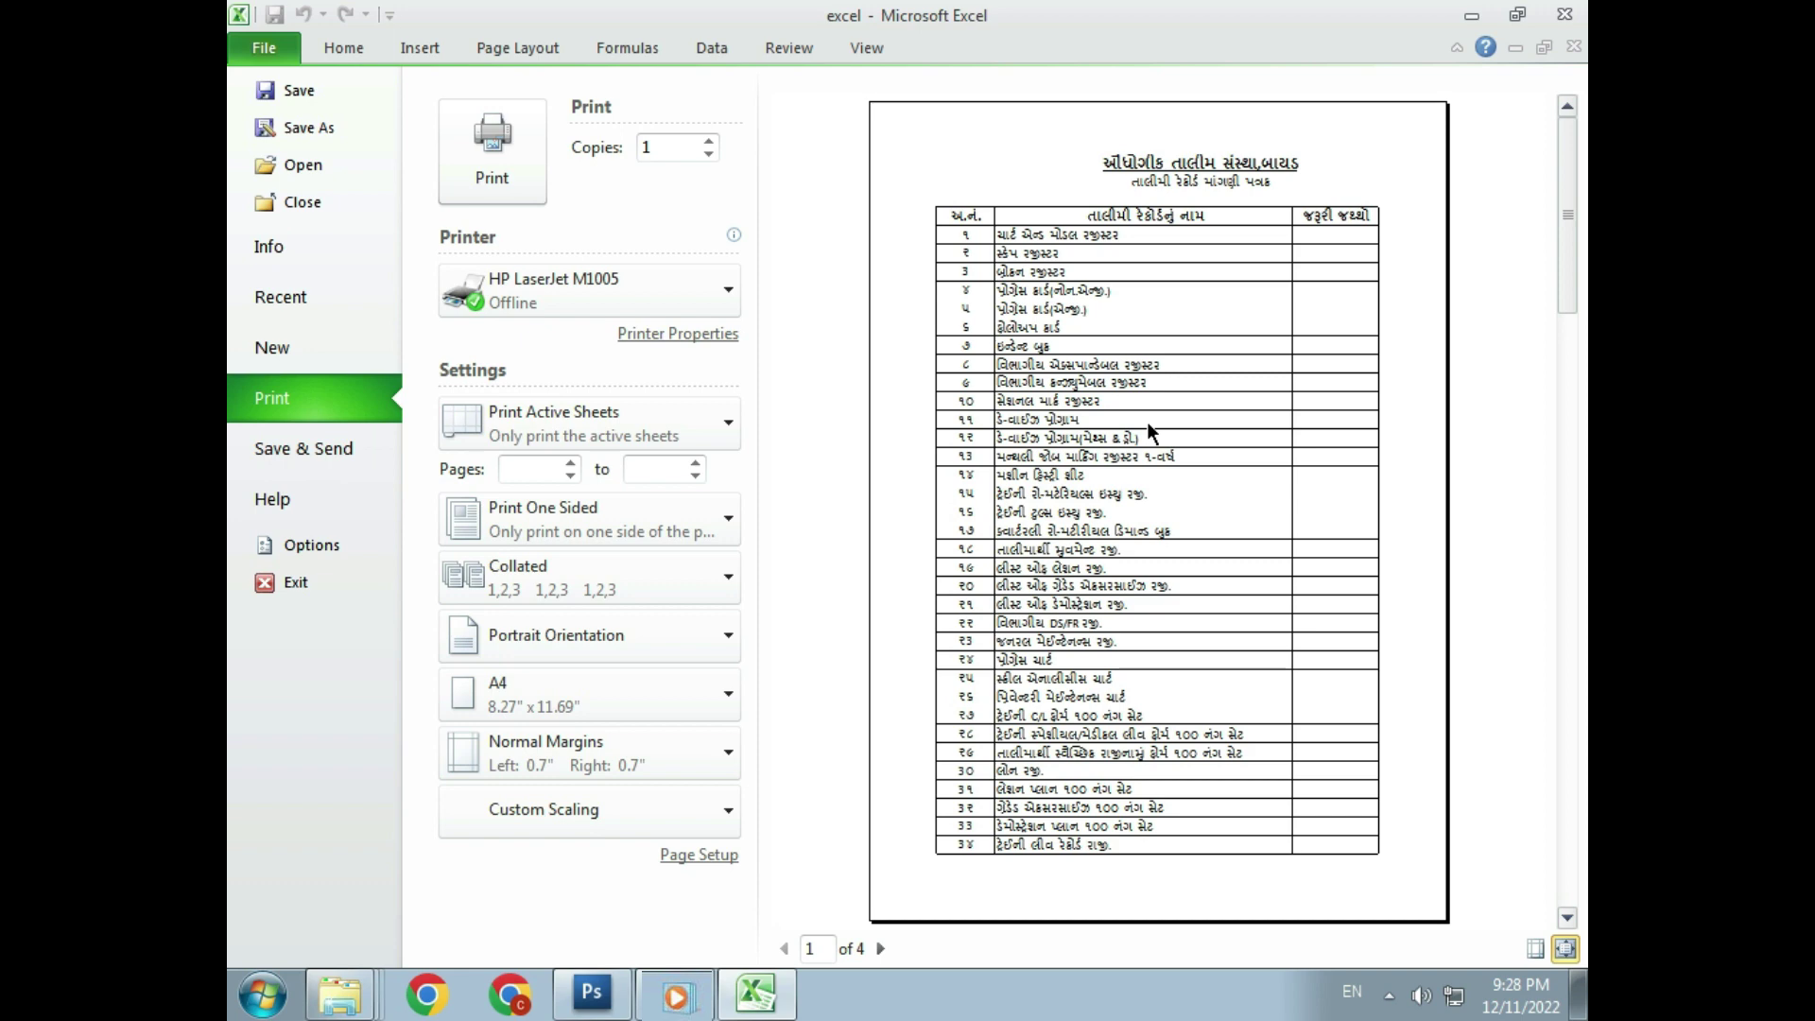
Apply Narrow margins with A4 paper, bringing the preview down to 2 pages
left_click(665, 746)
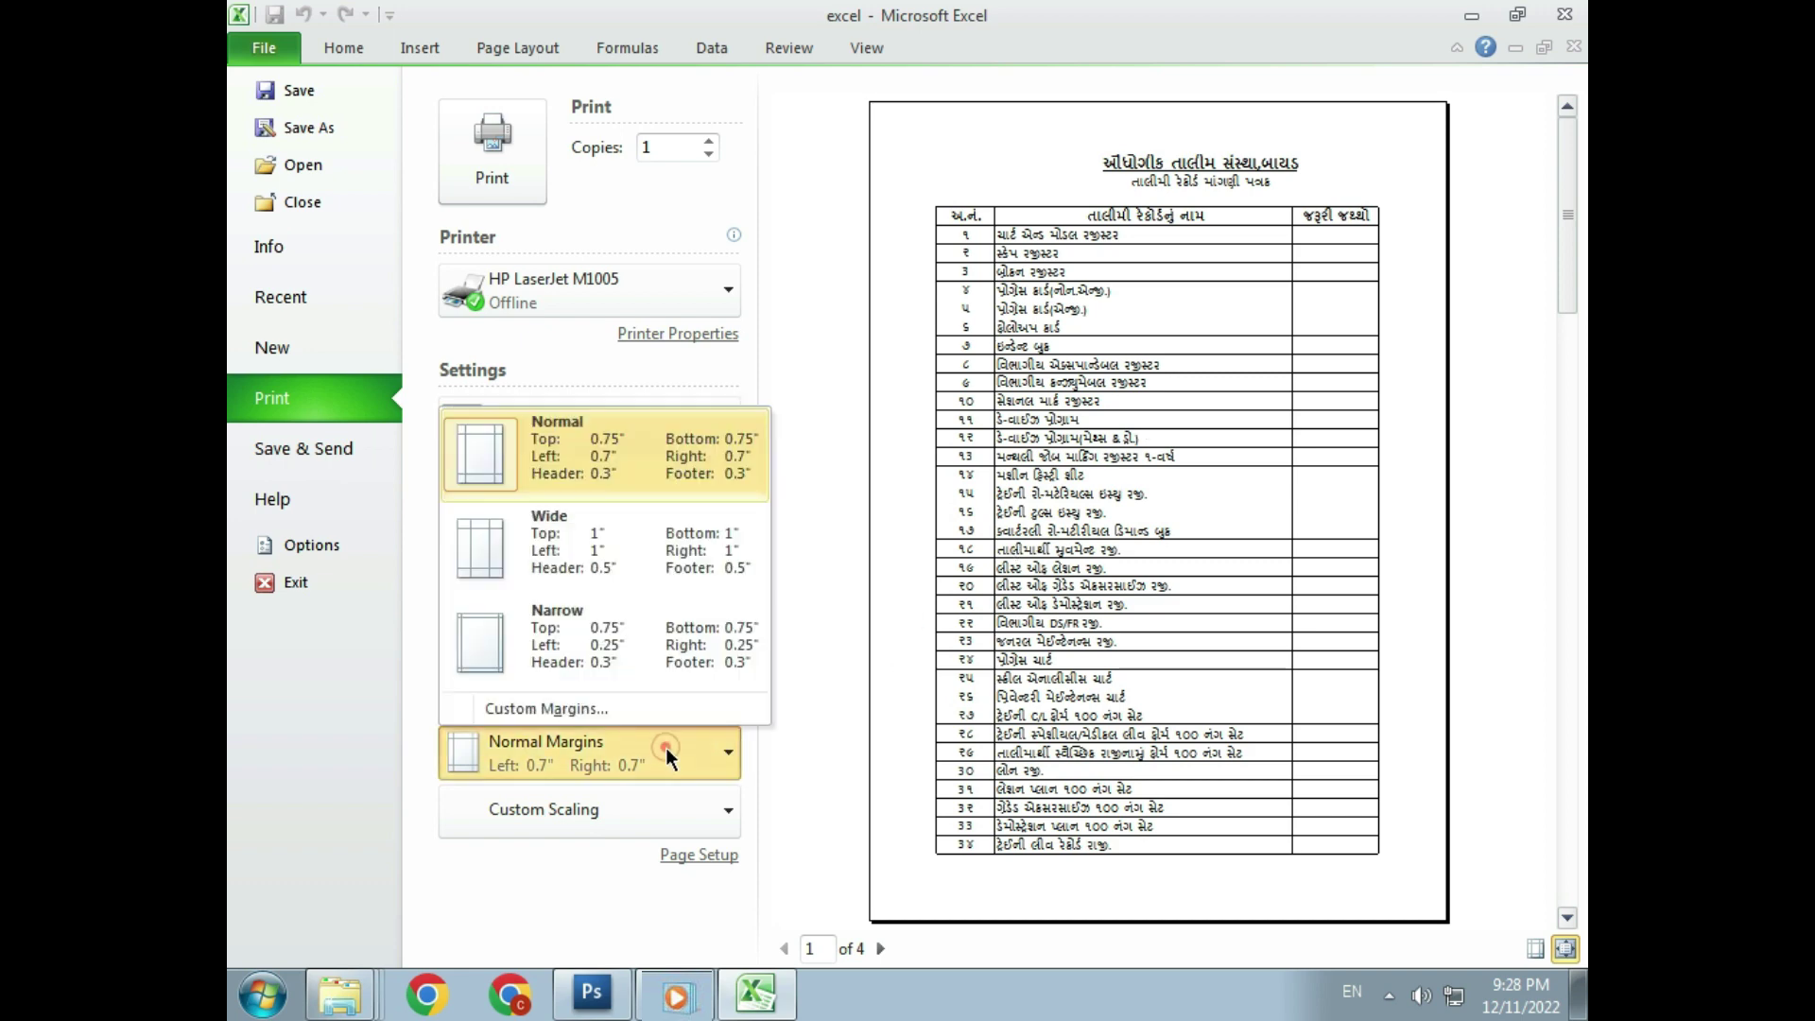
left_click(614, 641)
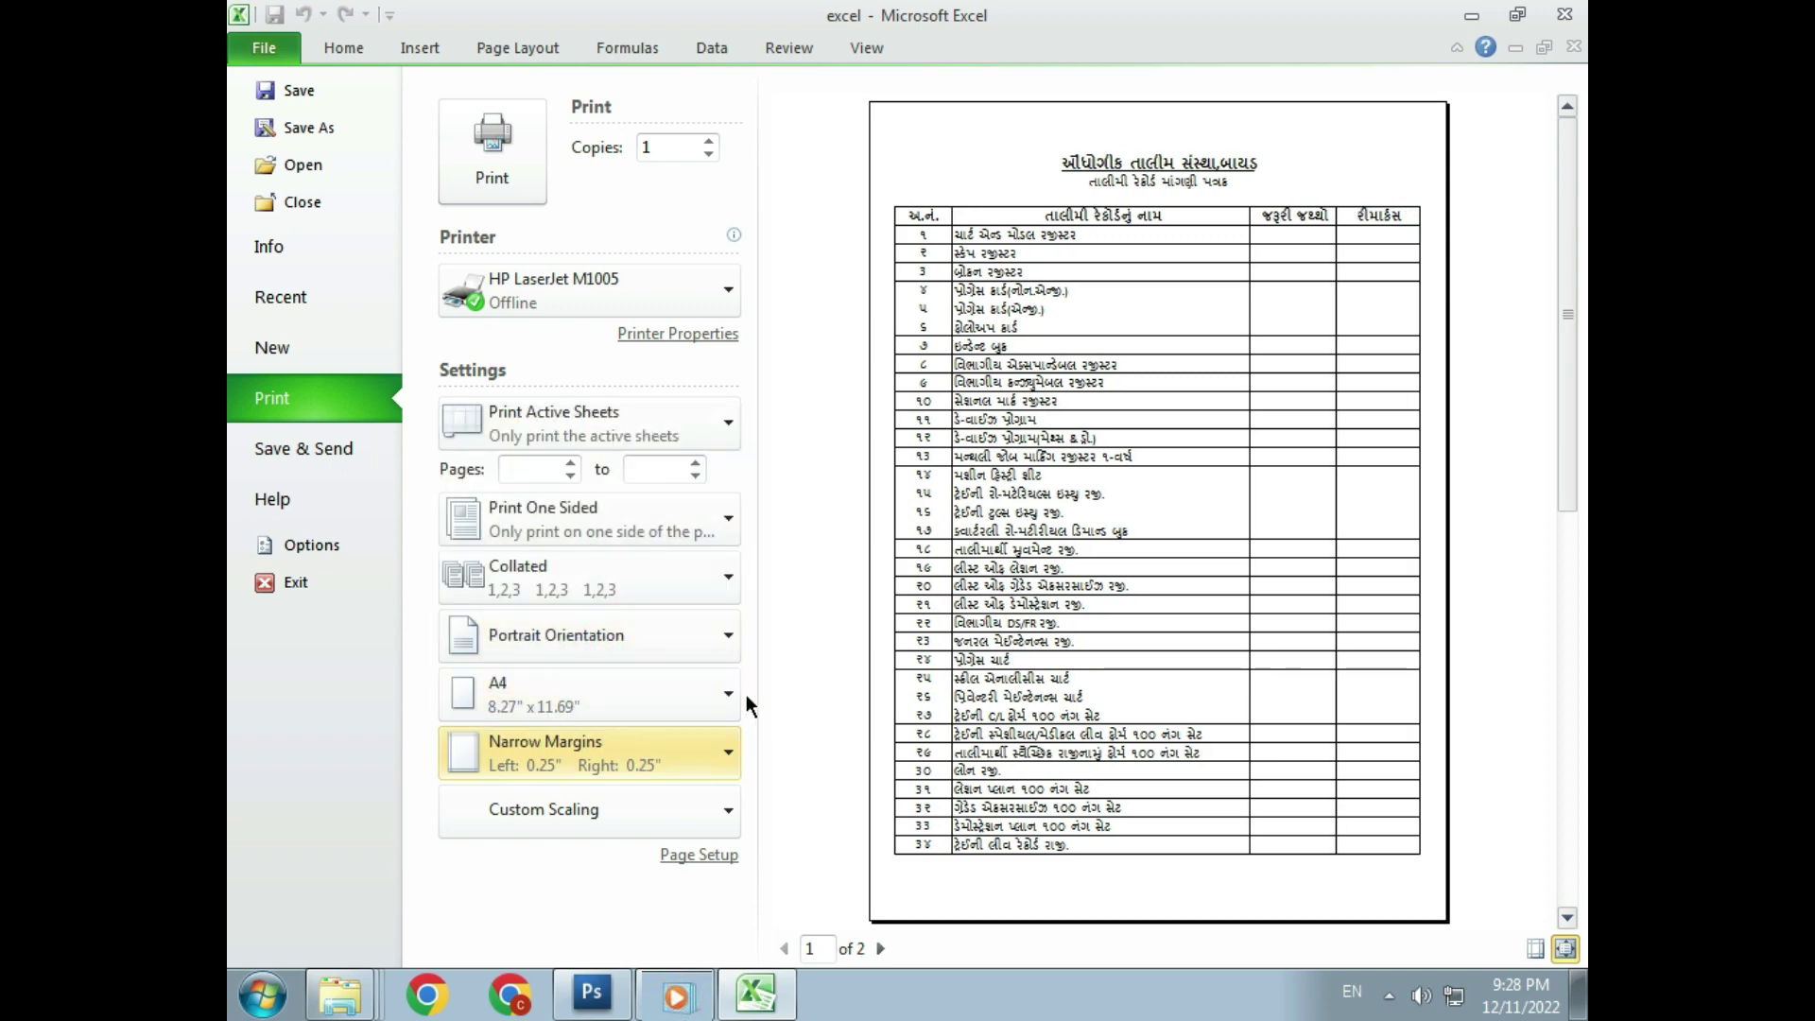
left_click(700, 699)
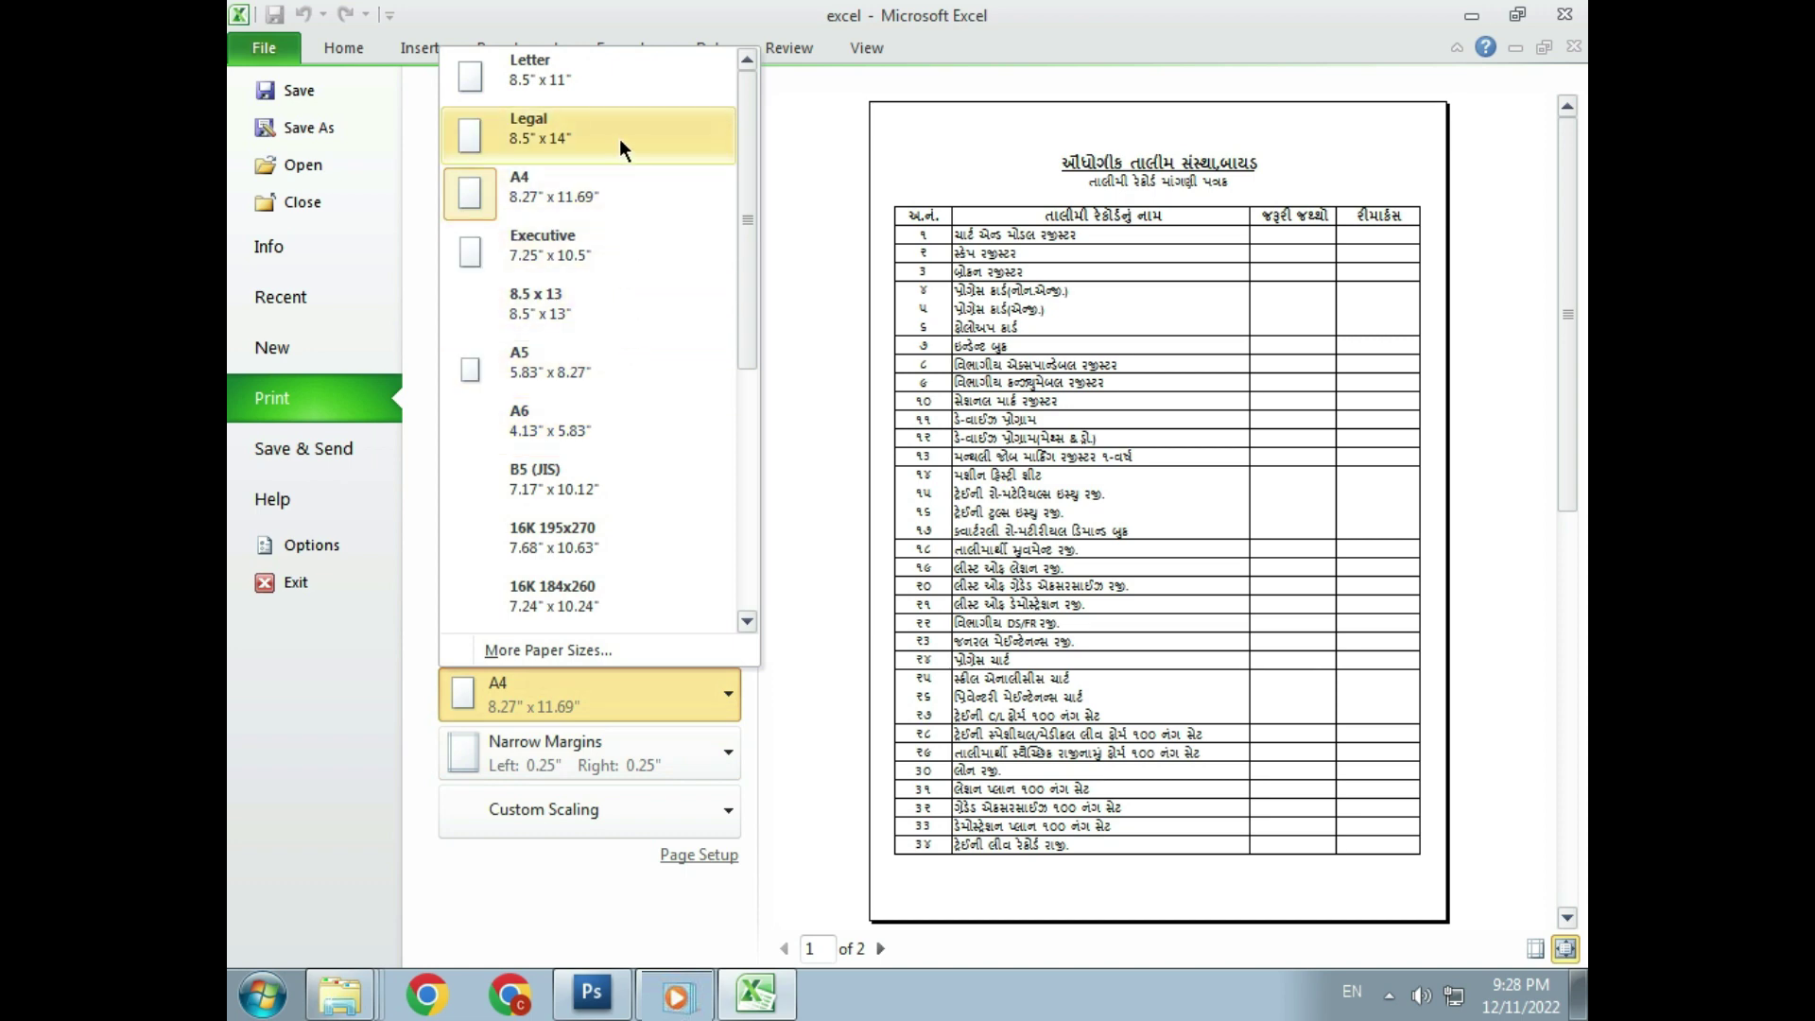
left_click(620, 191)
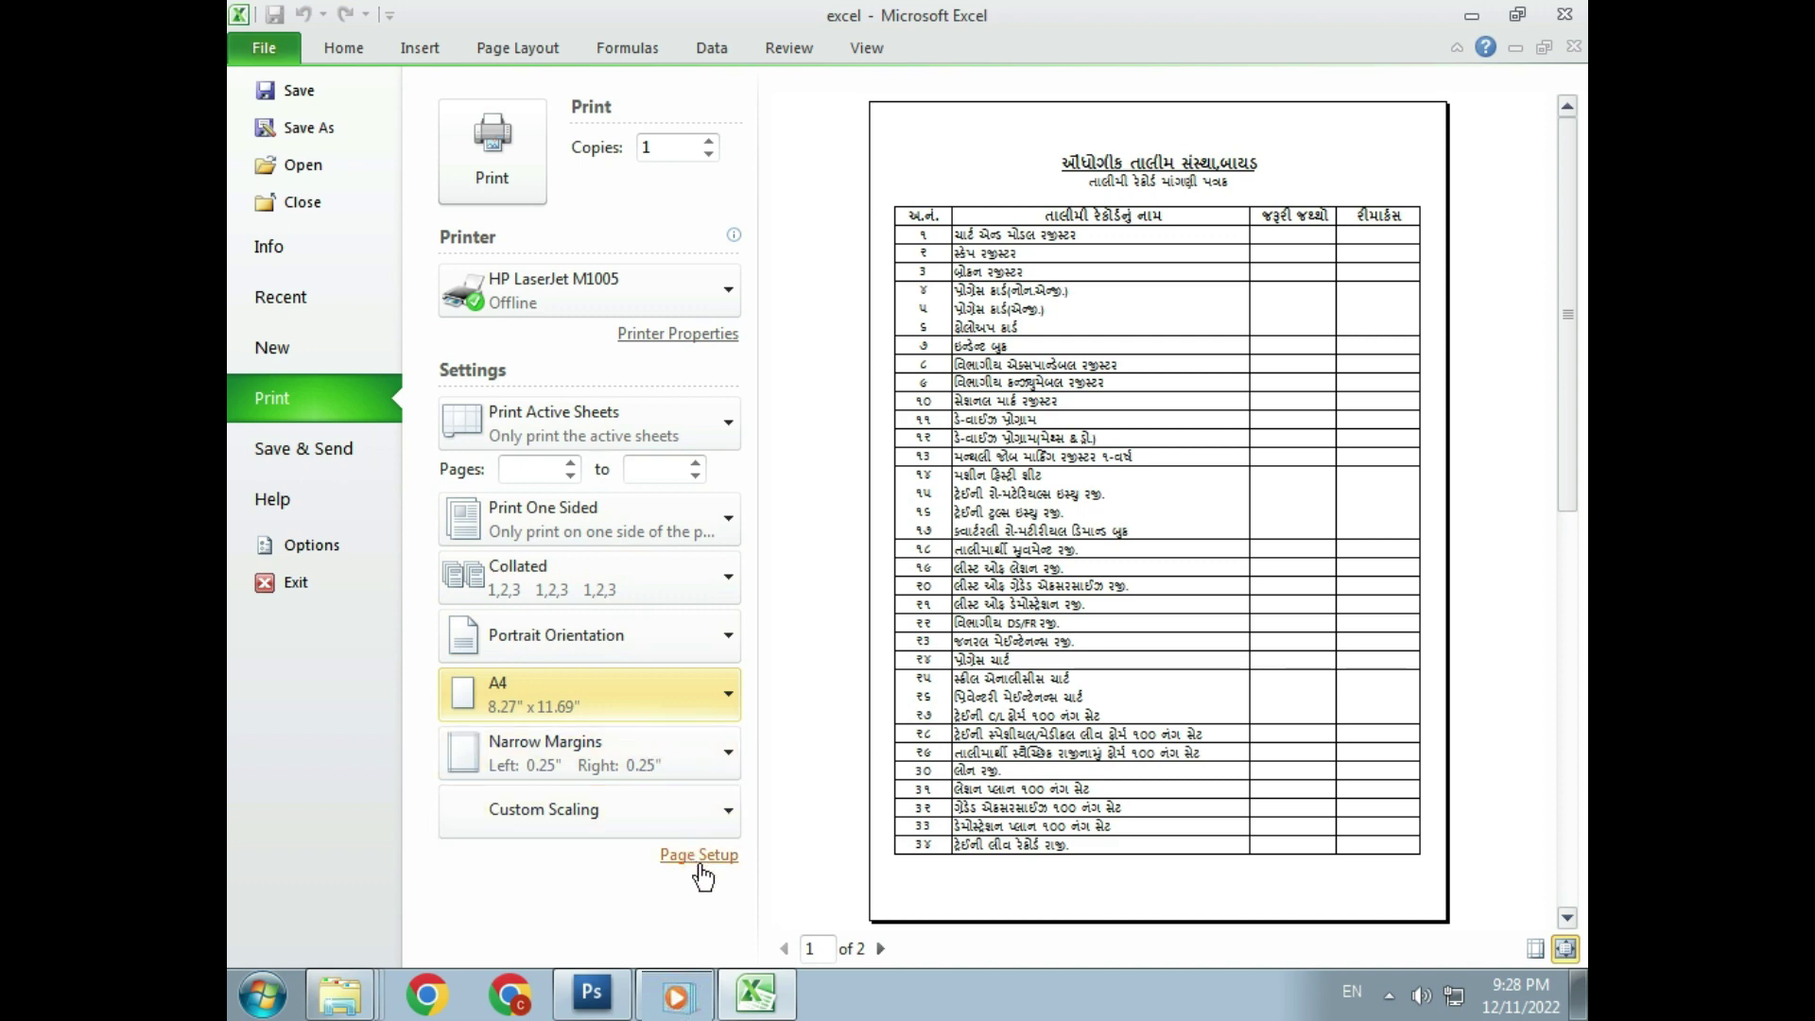
scroll(1030, 733, "down", 2)
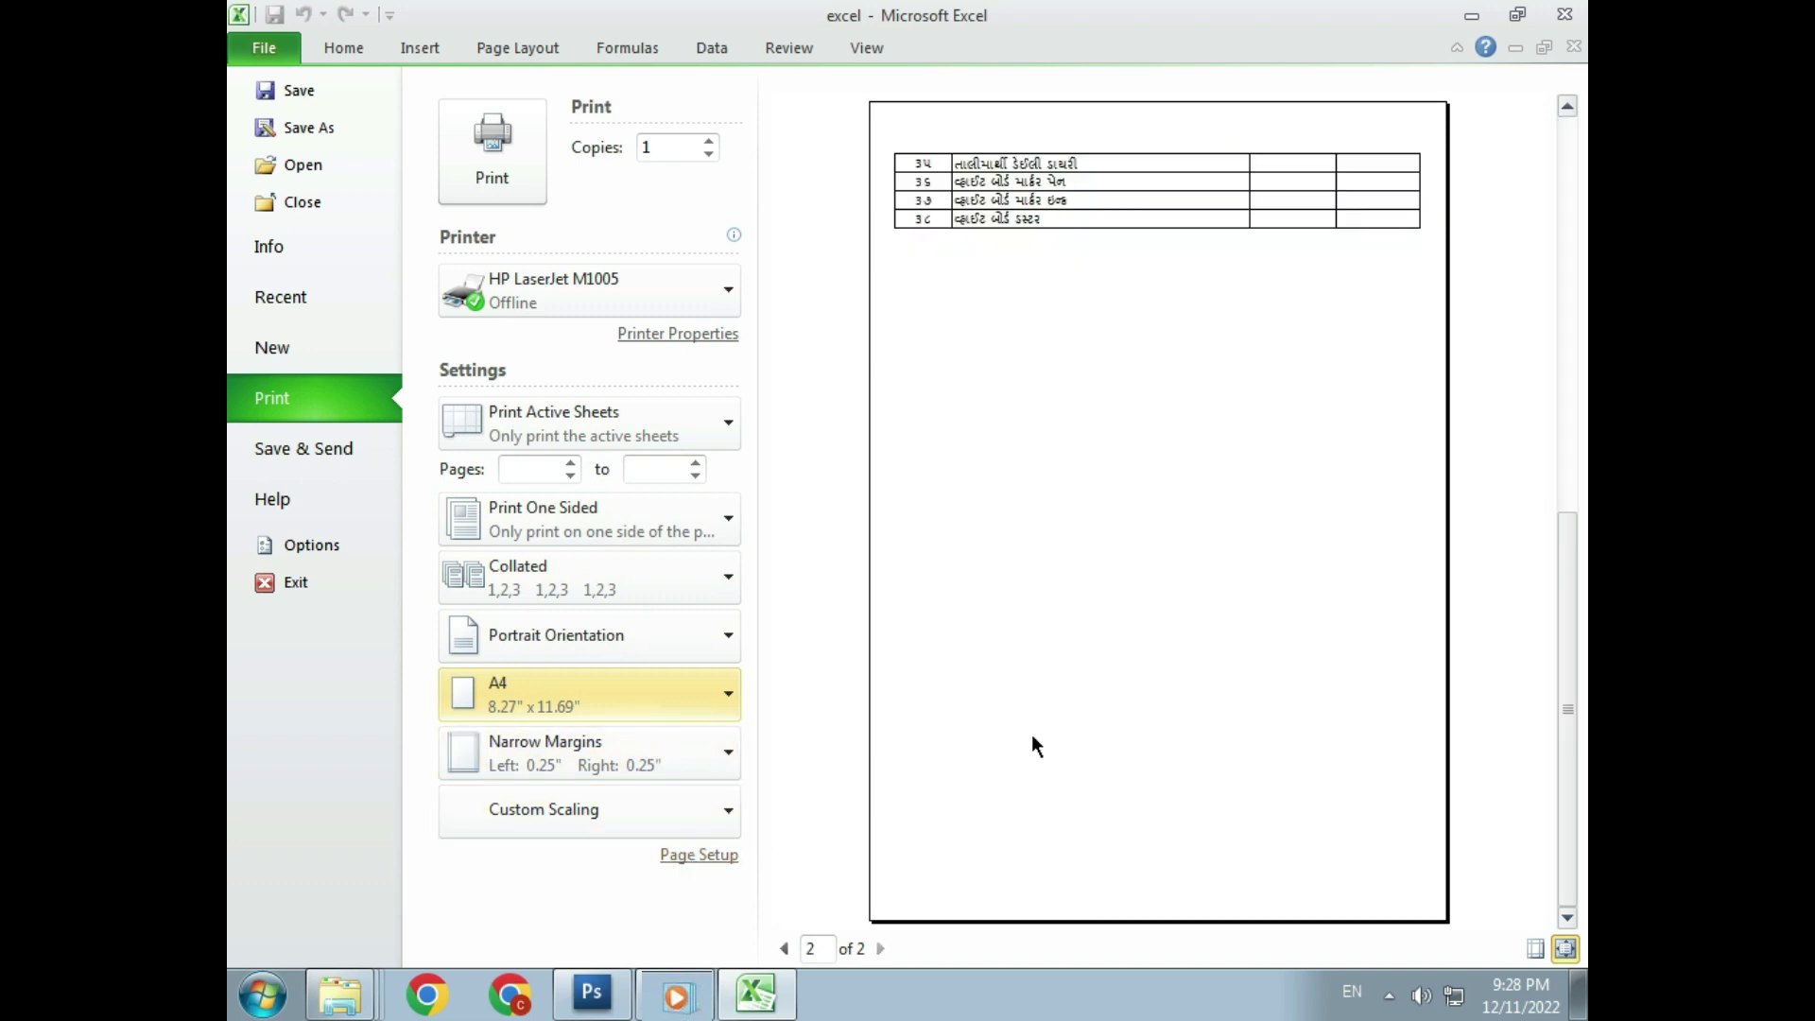
scroll(1030, 733, "up", 2)
scroll(1032, 737, "down", 2)
scroll(1032, 736, "up", 2)
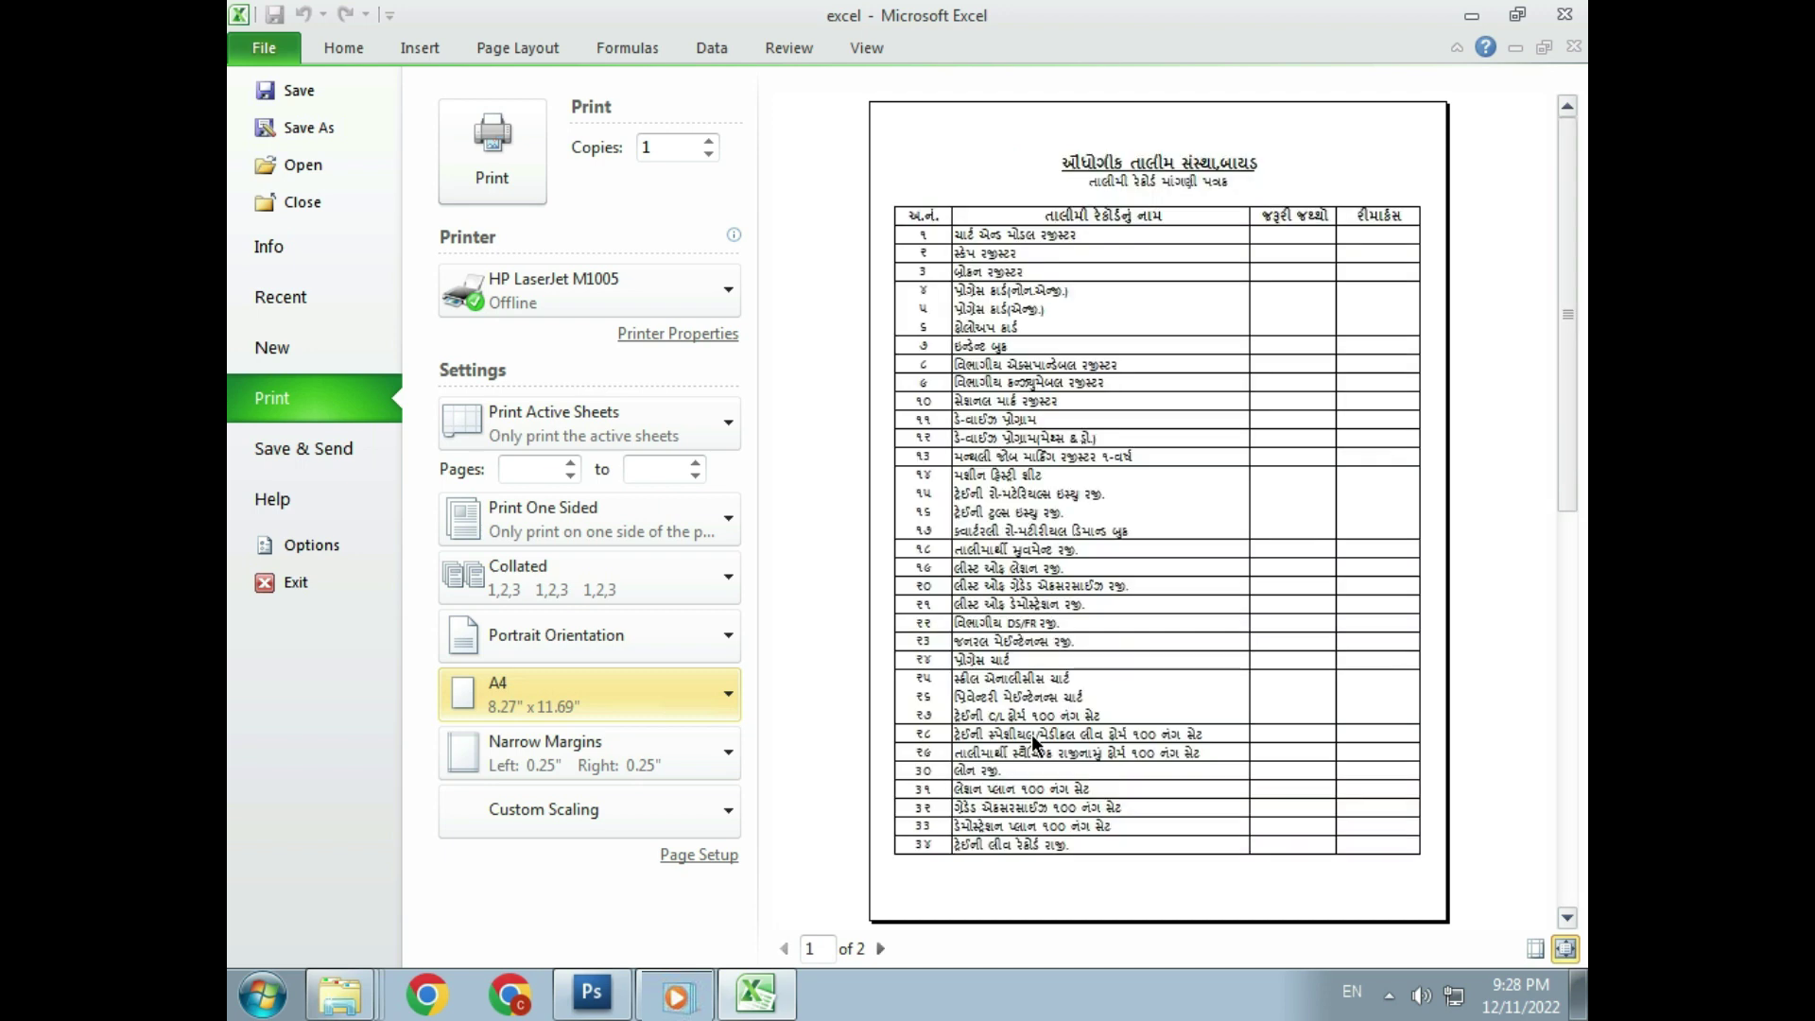
scroll(1032, 737, "down", 2)
scroll(1032, 745, "up", 2)
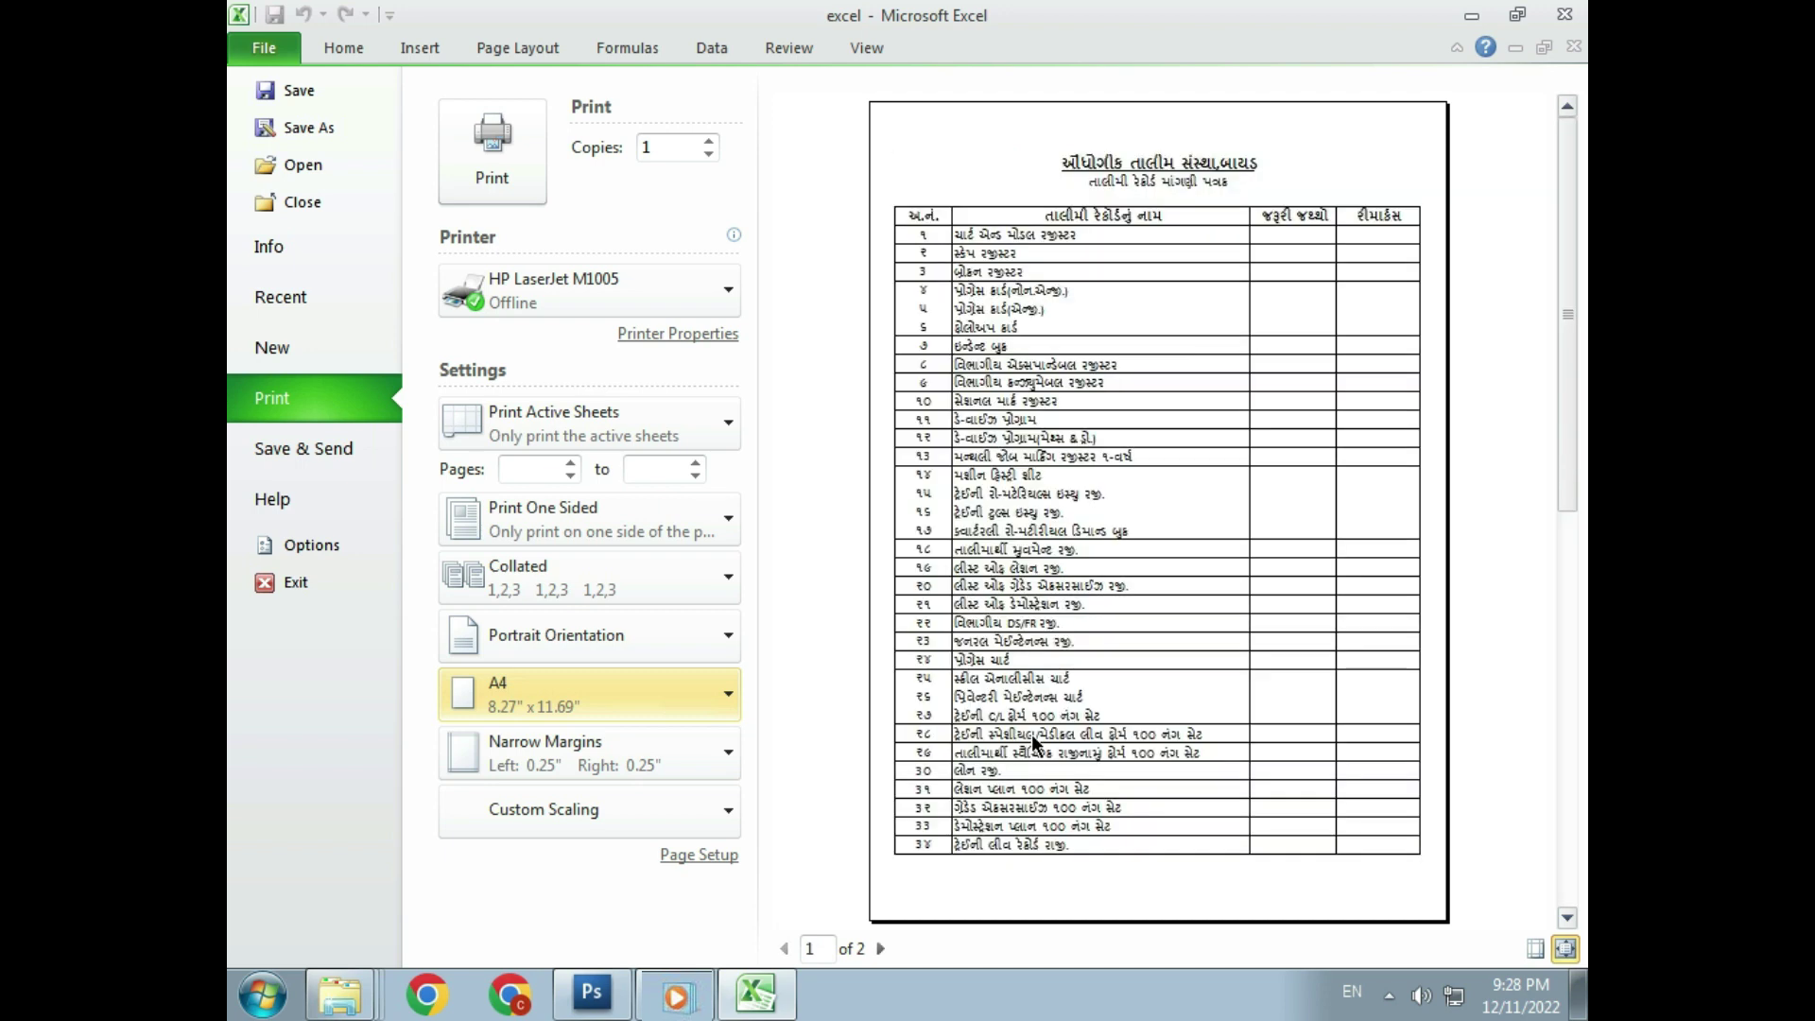
In Page Setup, set top and bottom margins to 0.5 and the right margin to 0
left_click(710, 854)
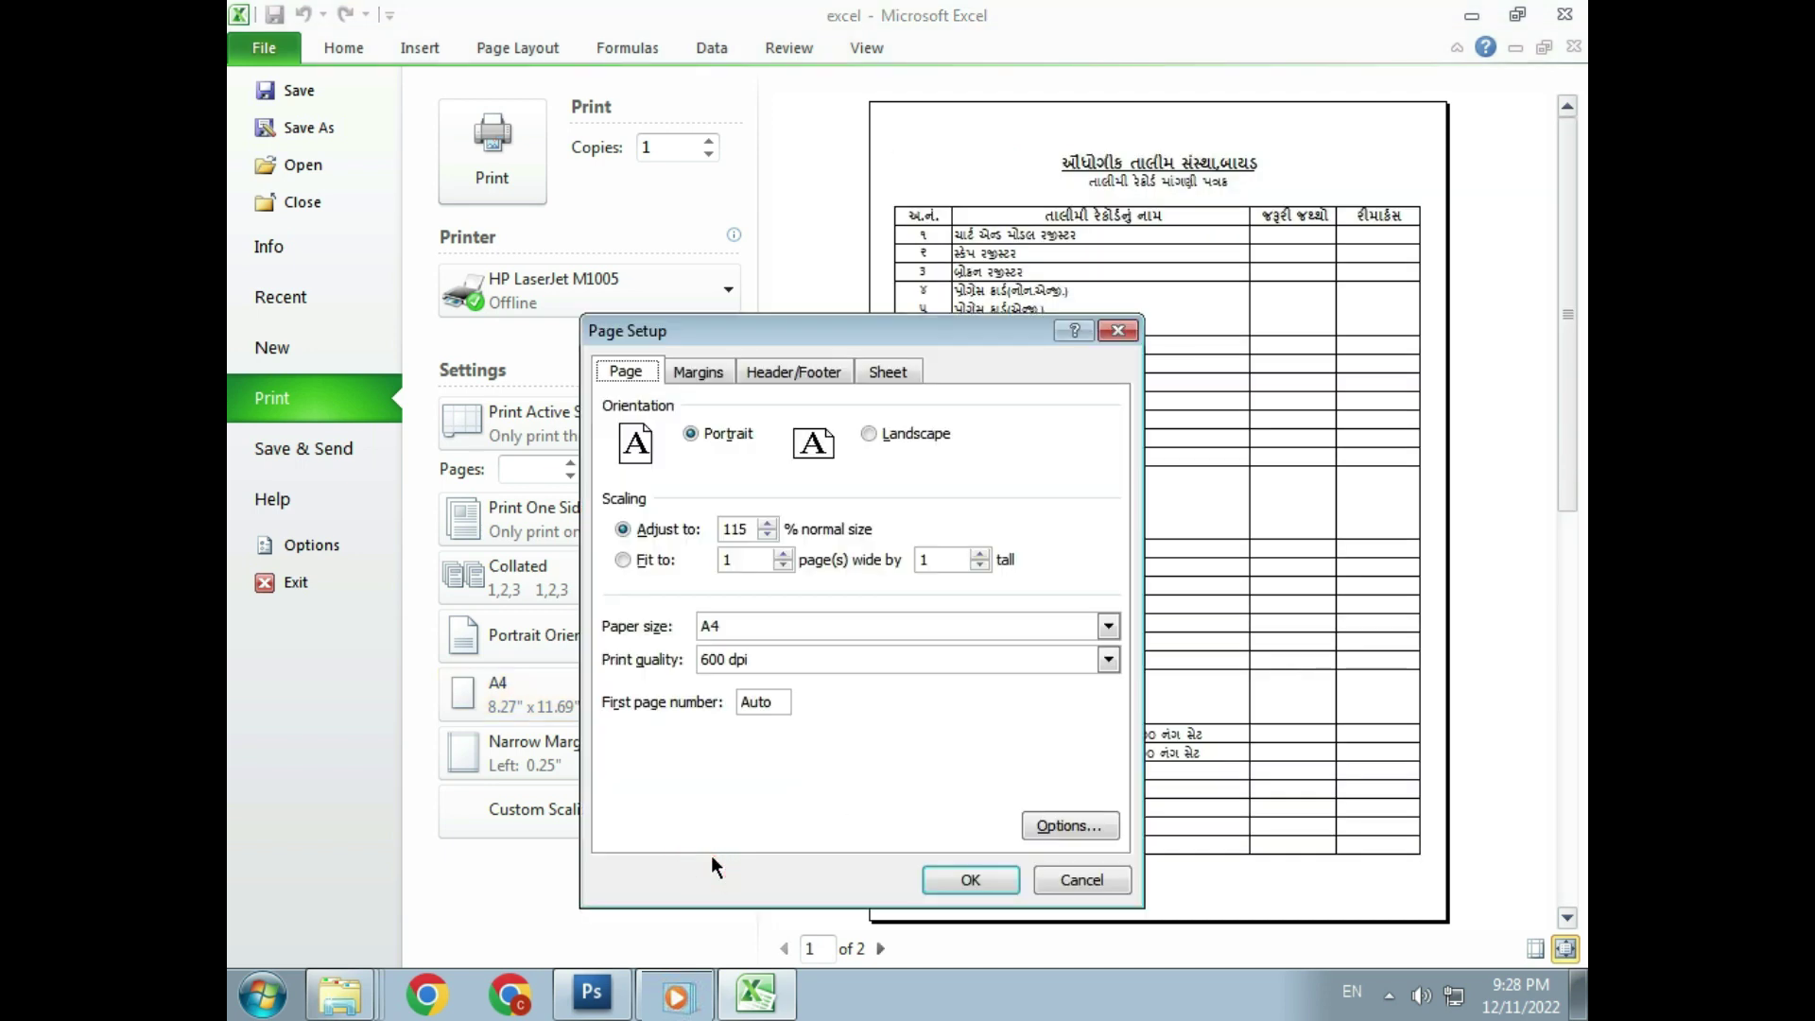
left_click_drag(739, 327, 544, 262)
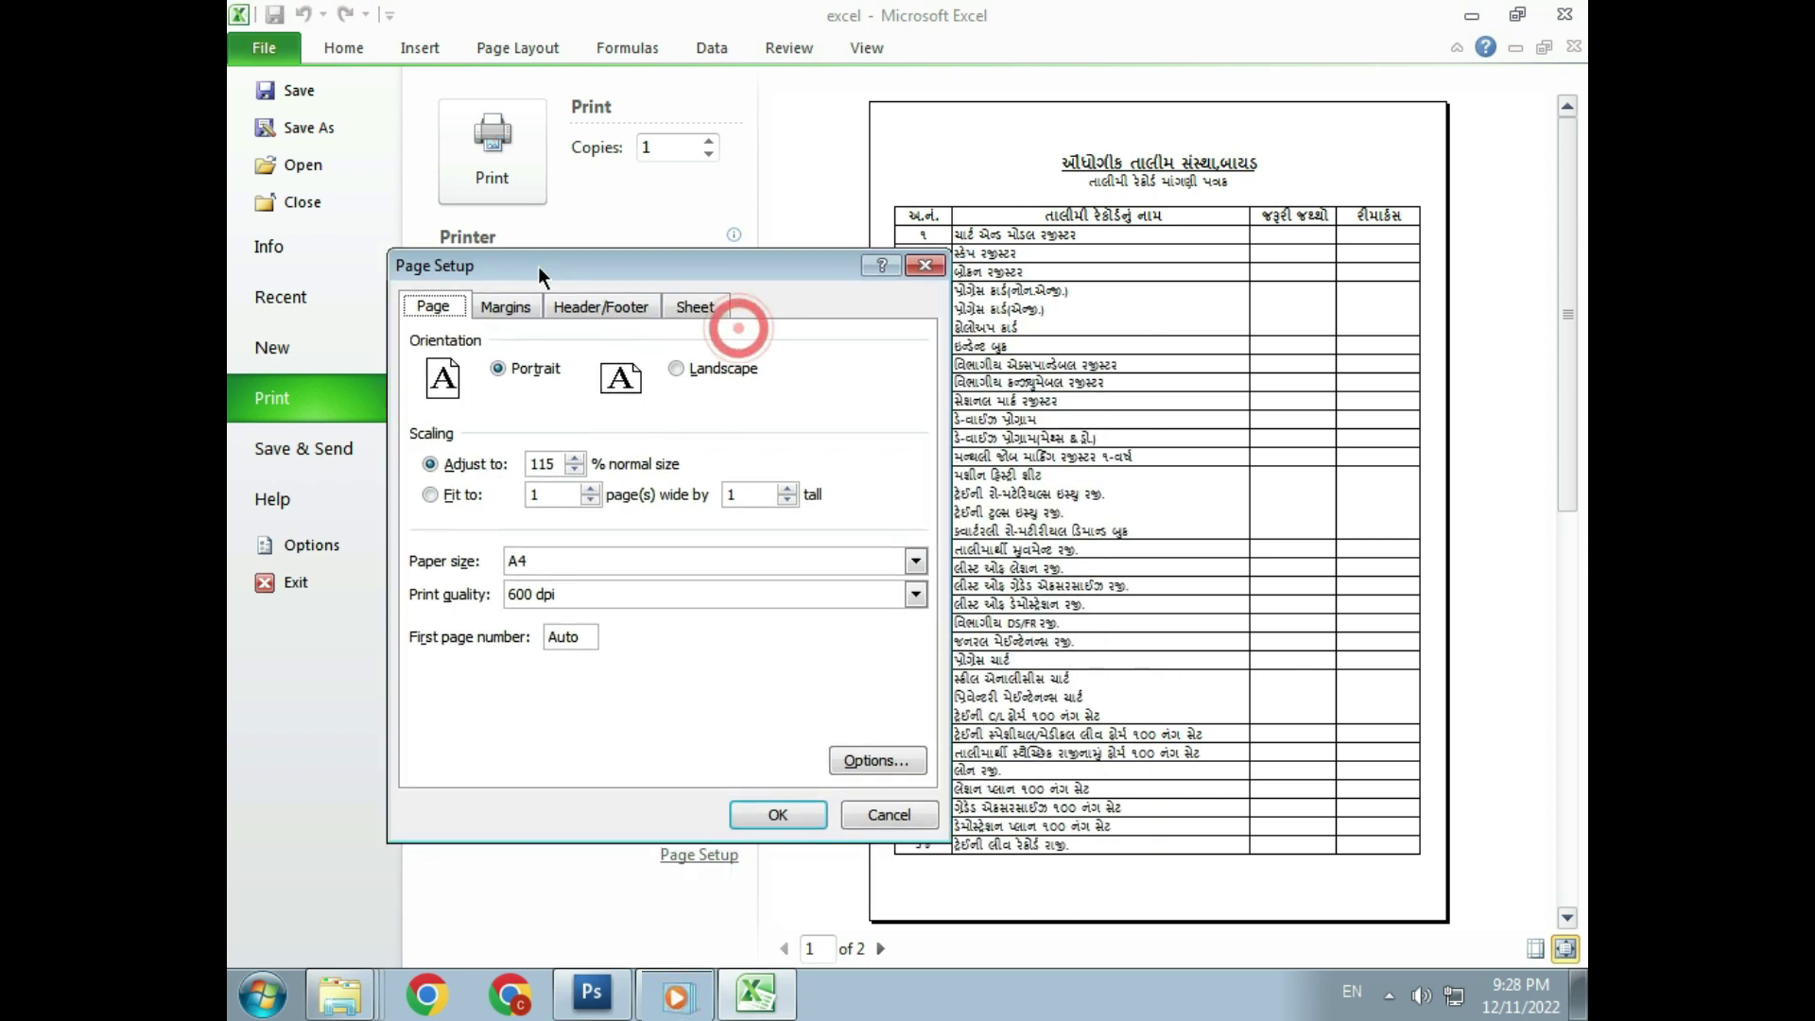
left_click(506, 306)
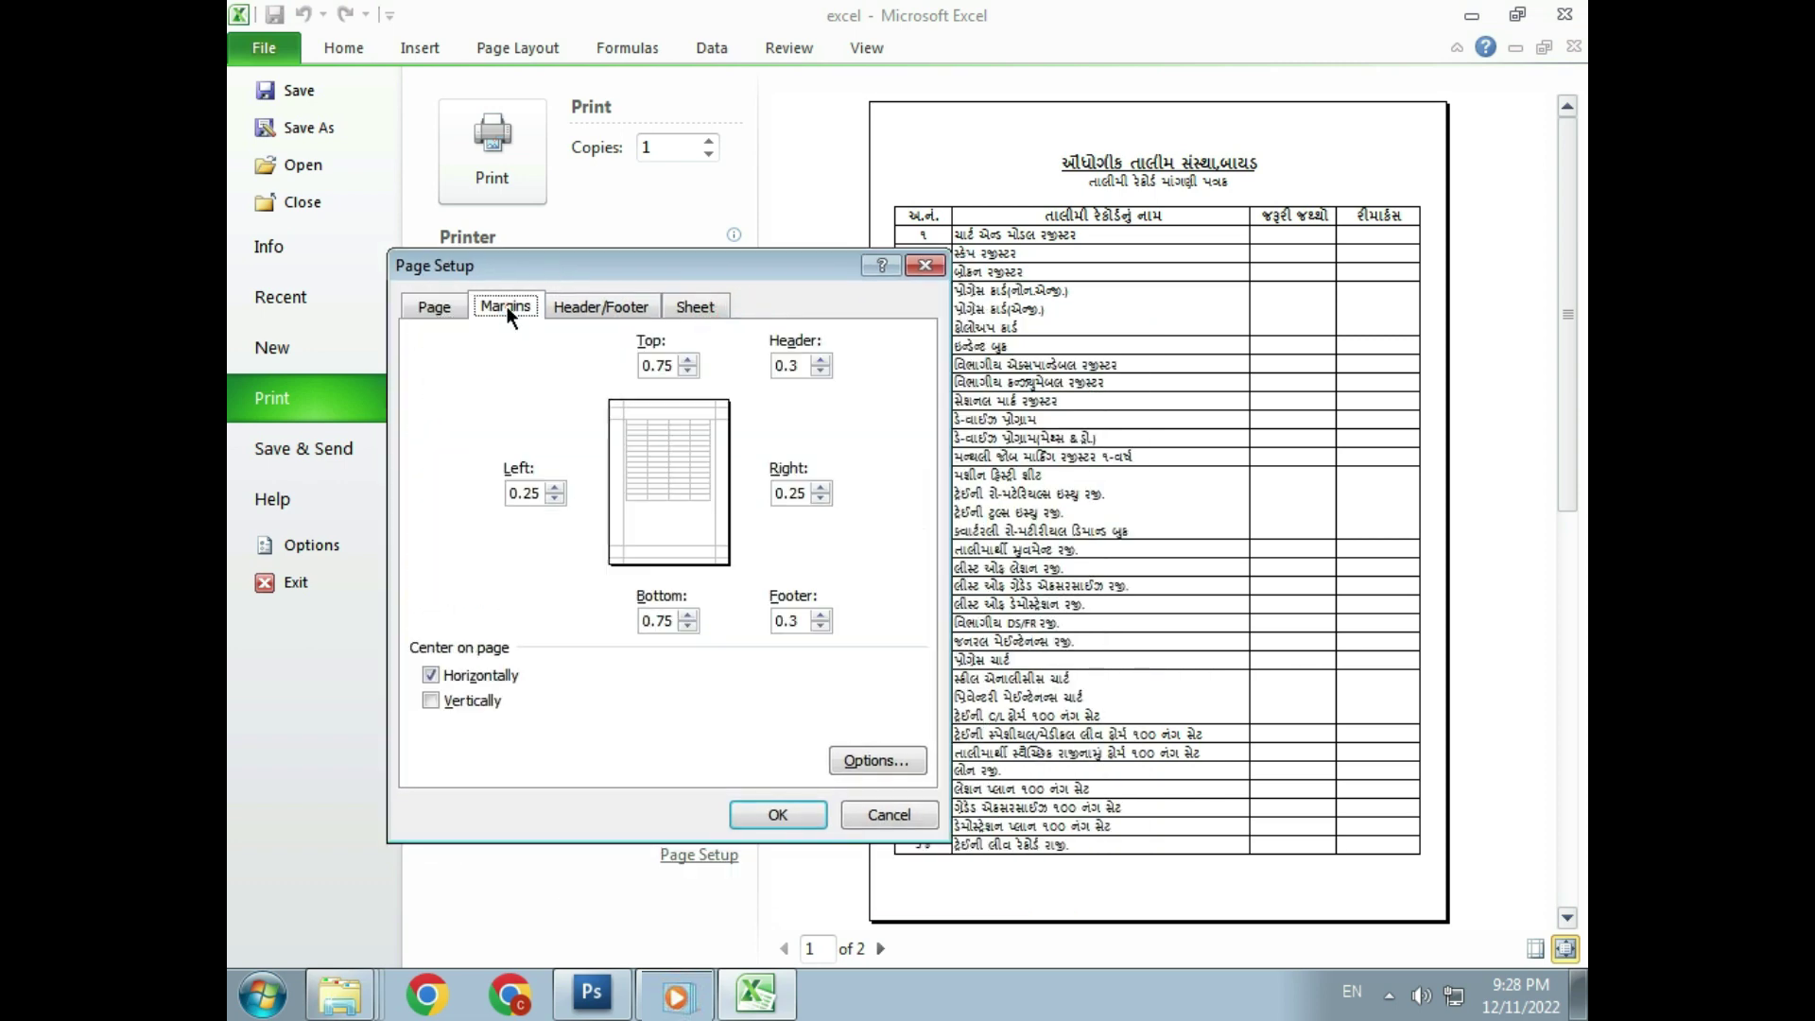
left_click(690, 371)
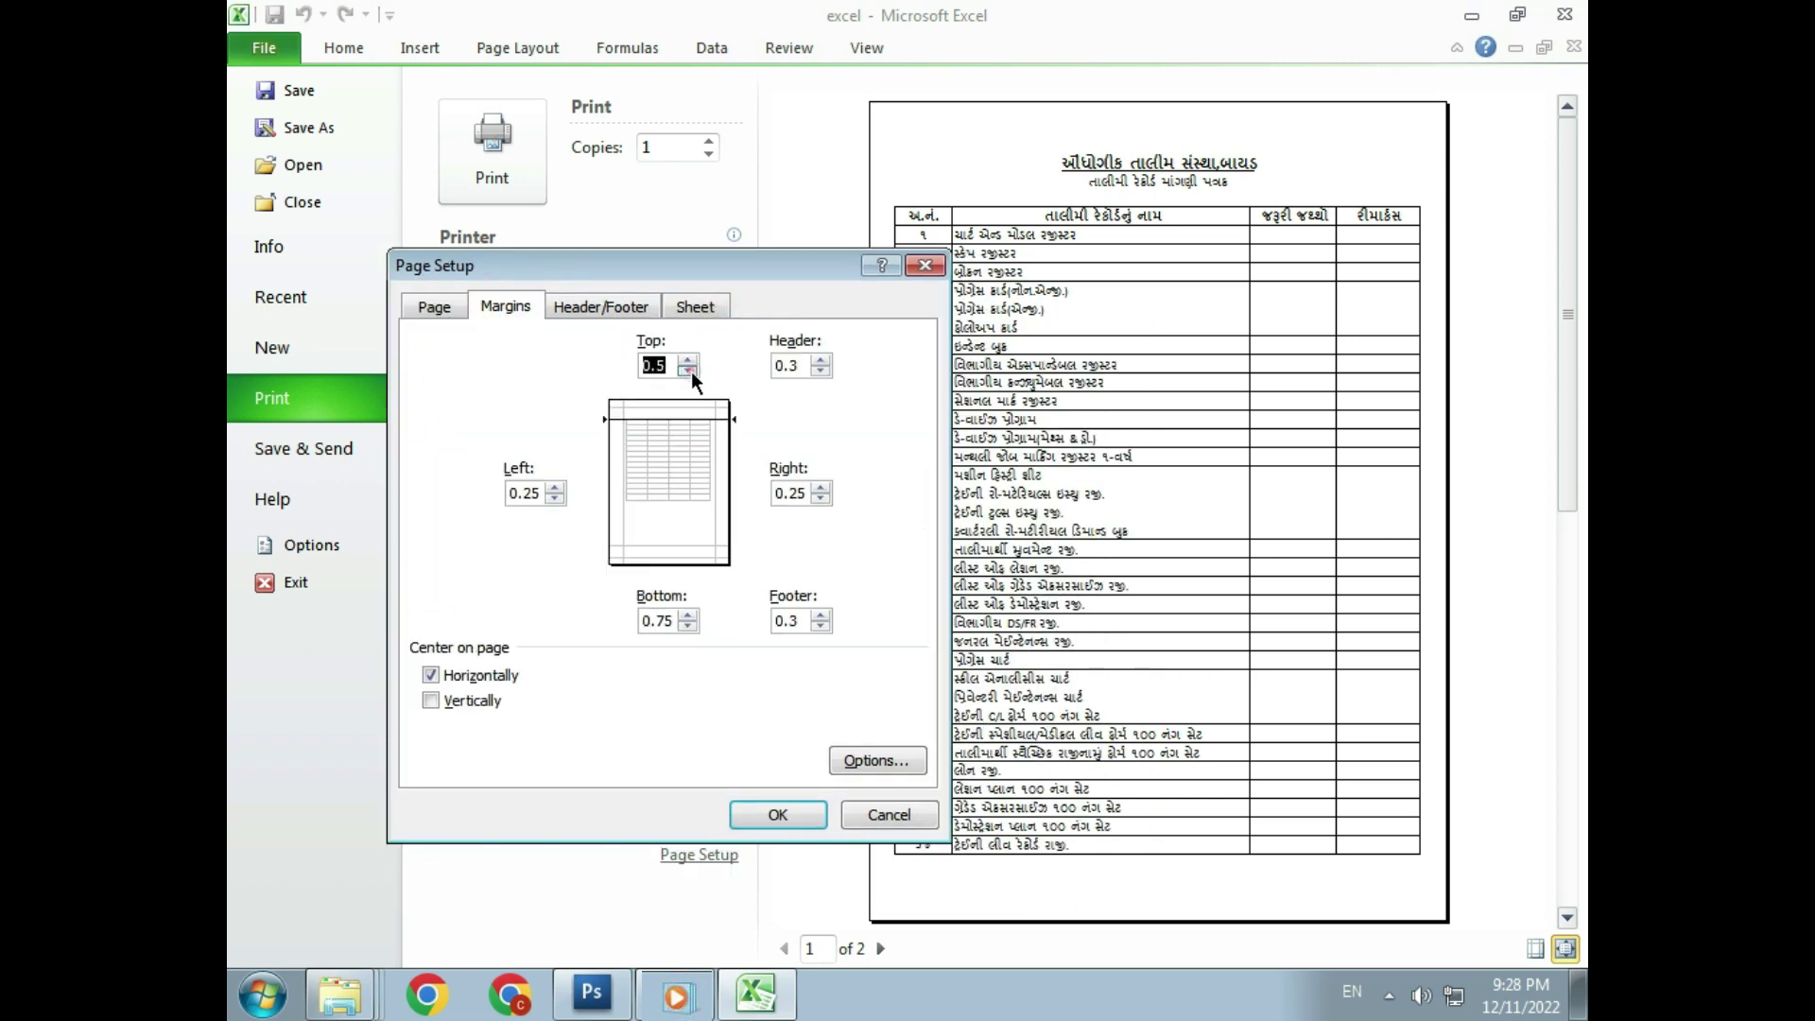
left_click(688, 628)
left_click(820, 498)
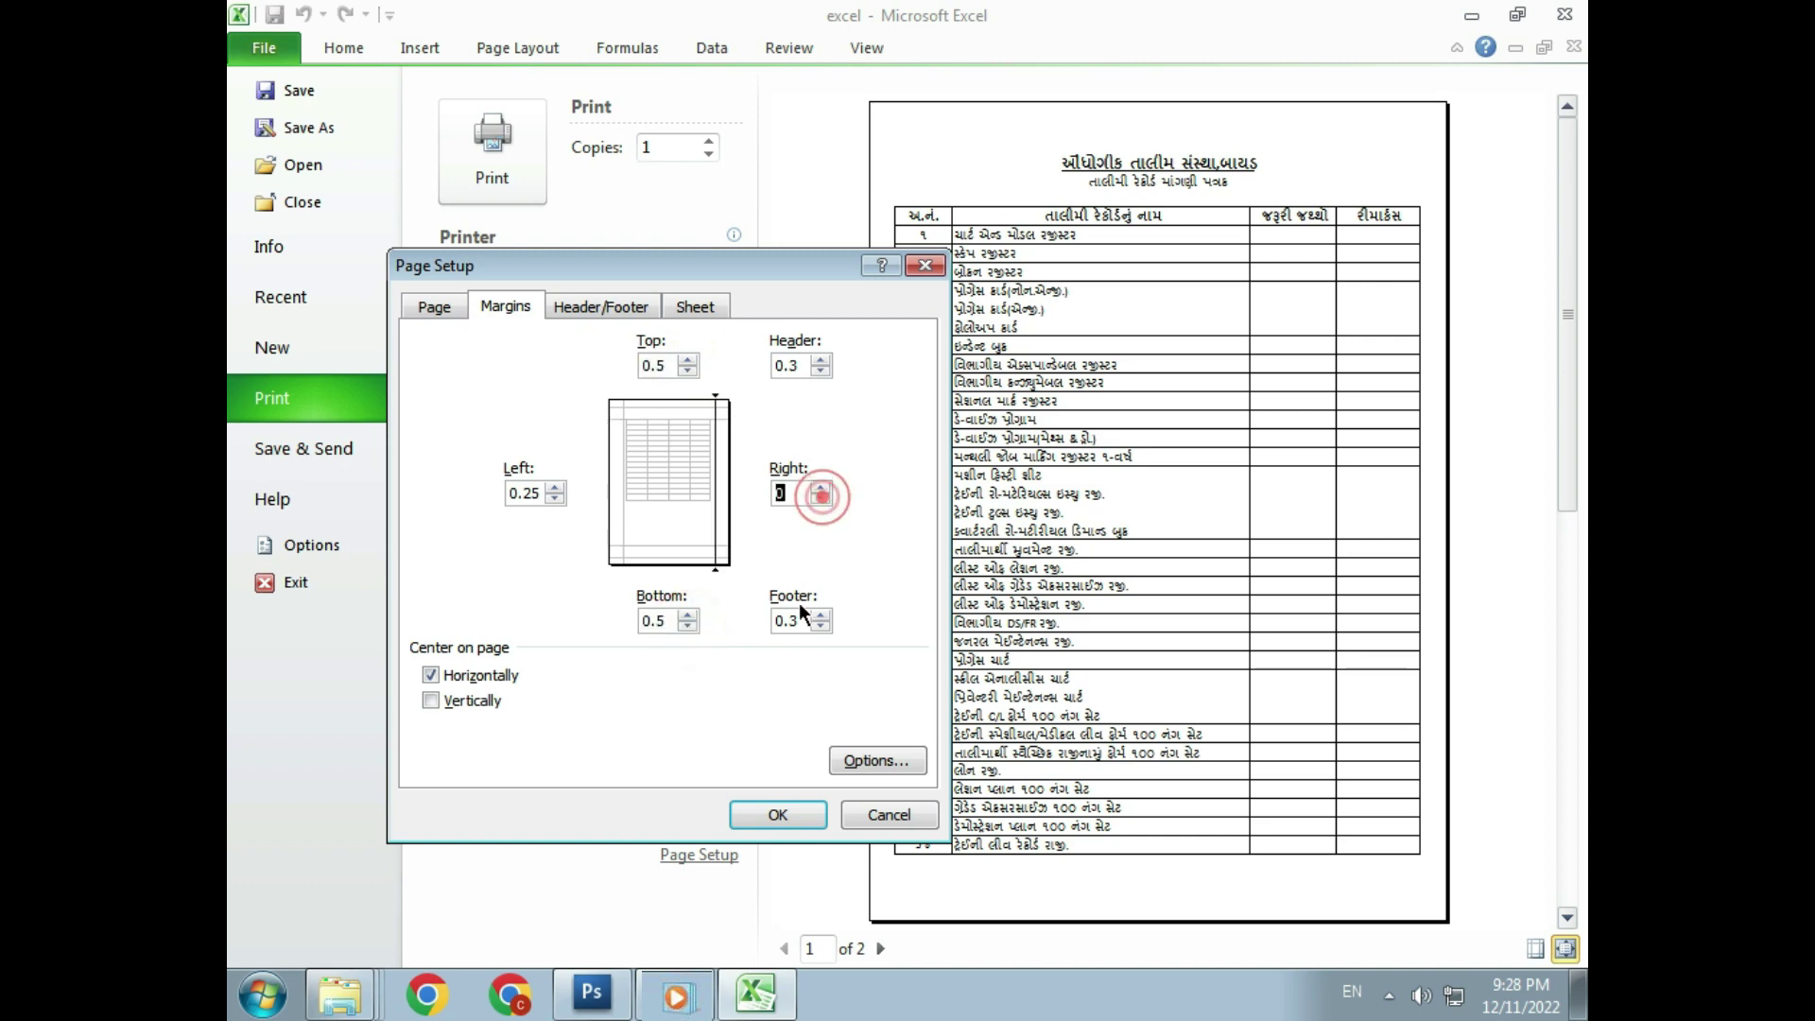
left_click(771, 817)
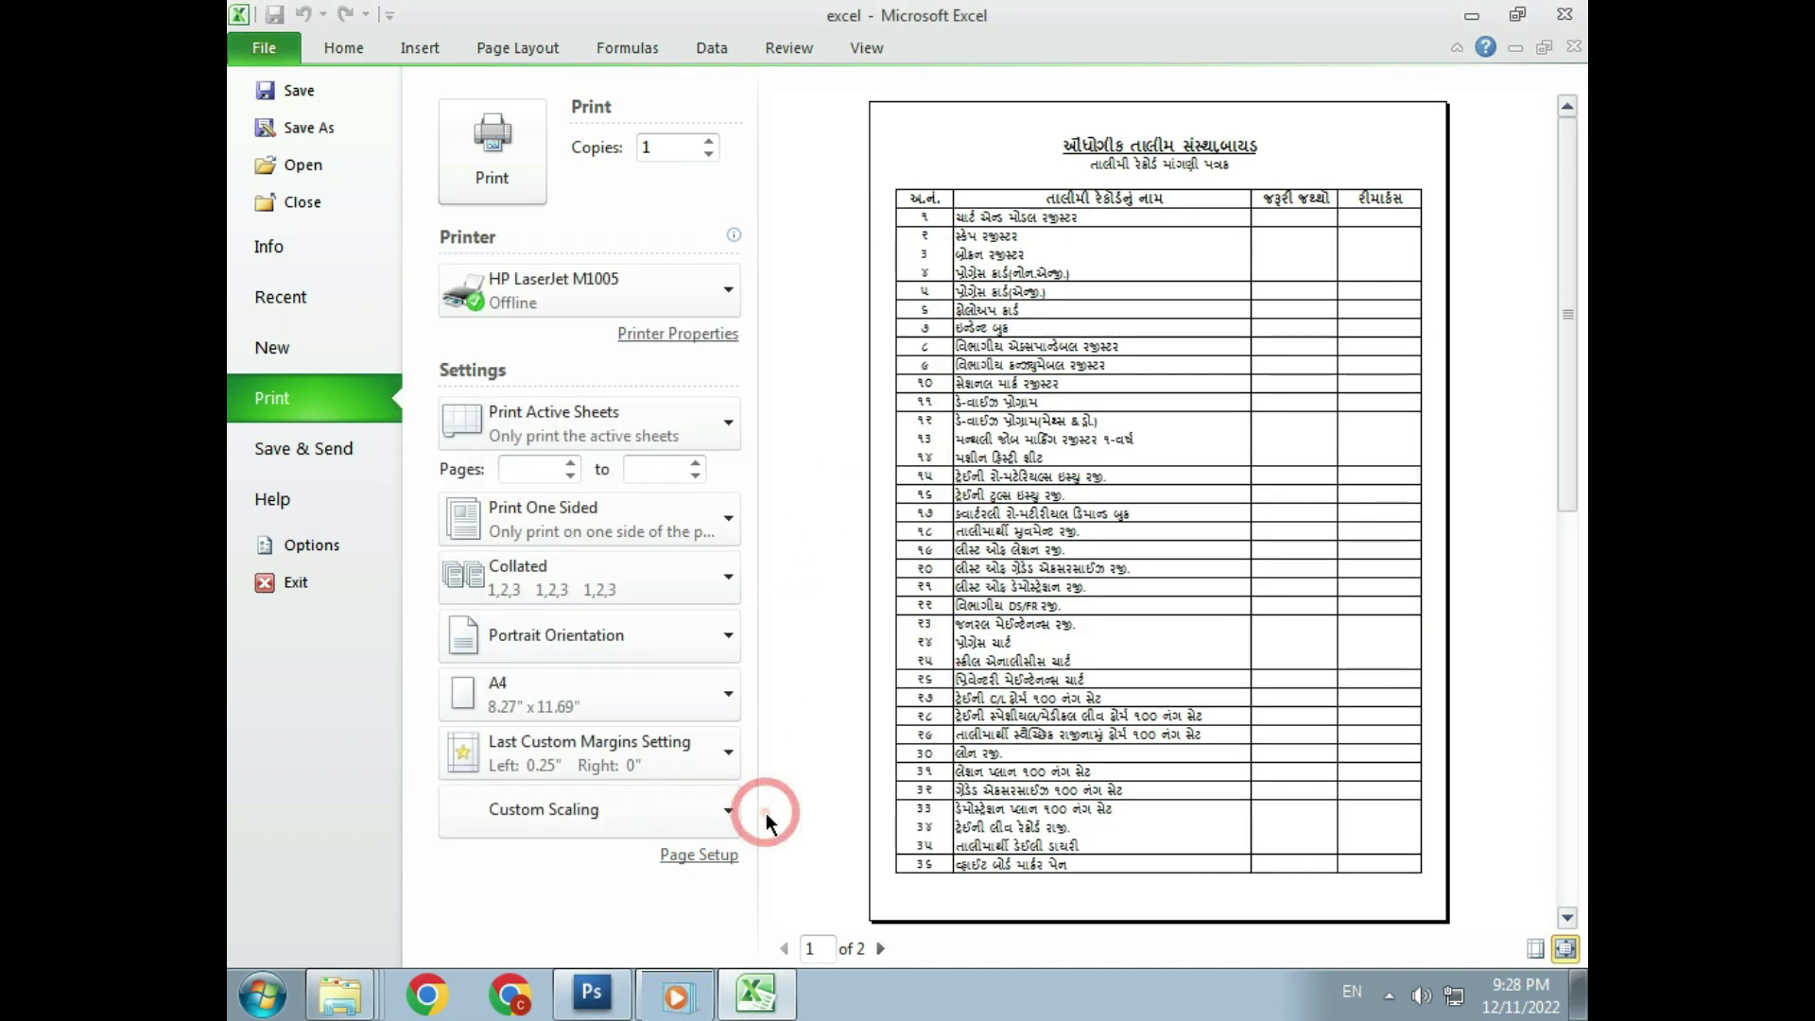
scroll(1029, 669, "down", 1)
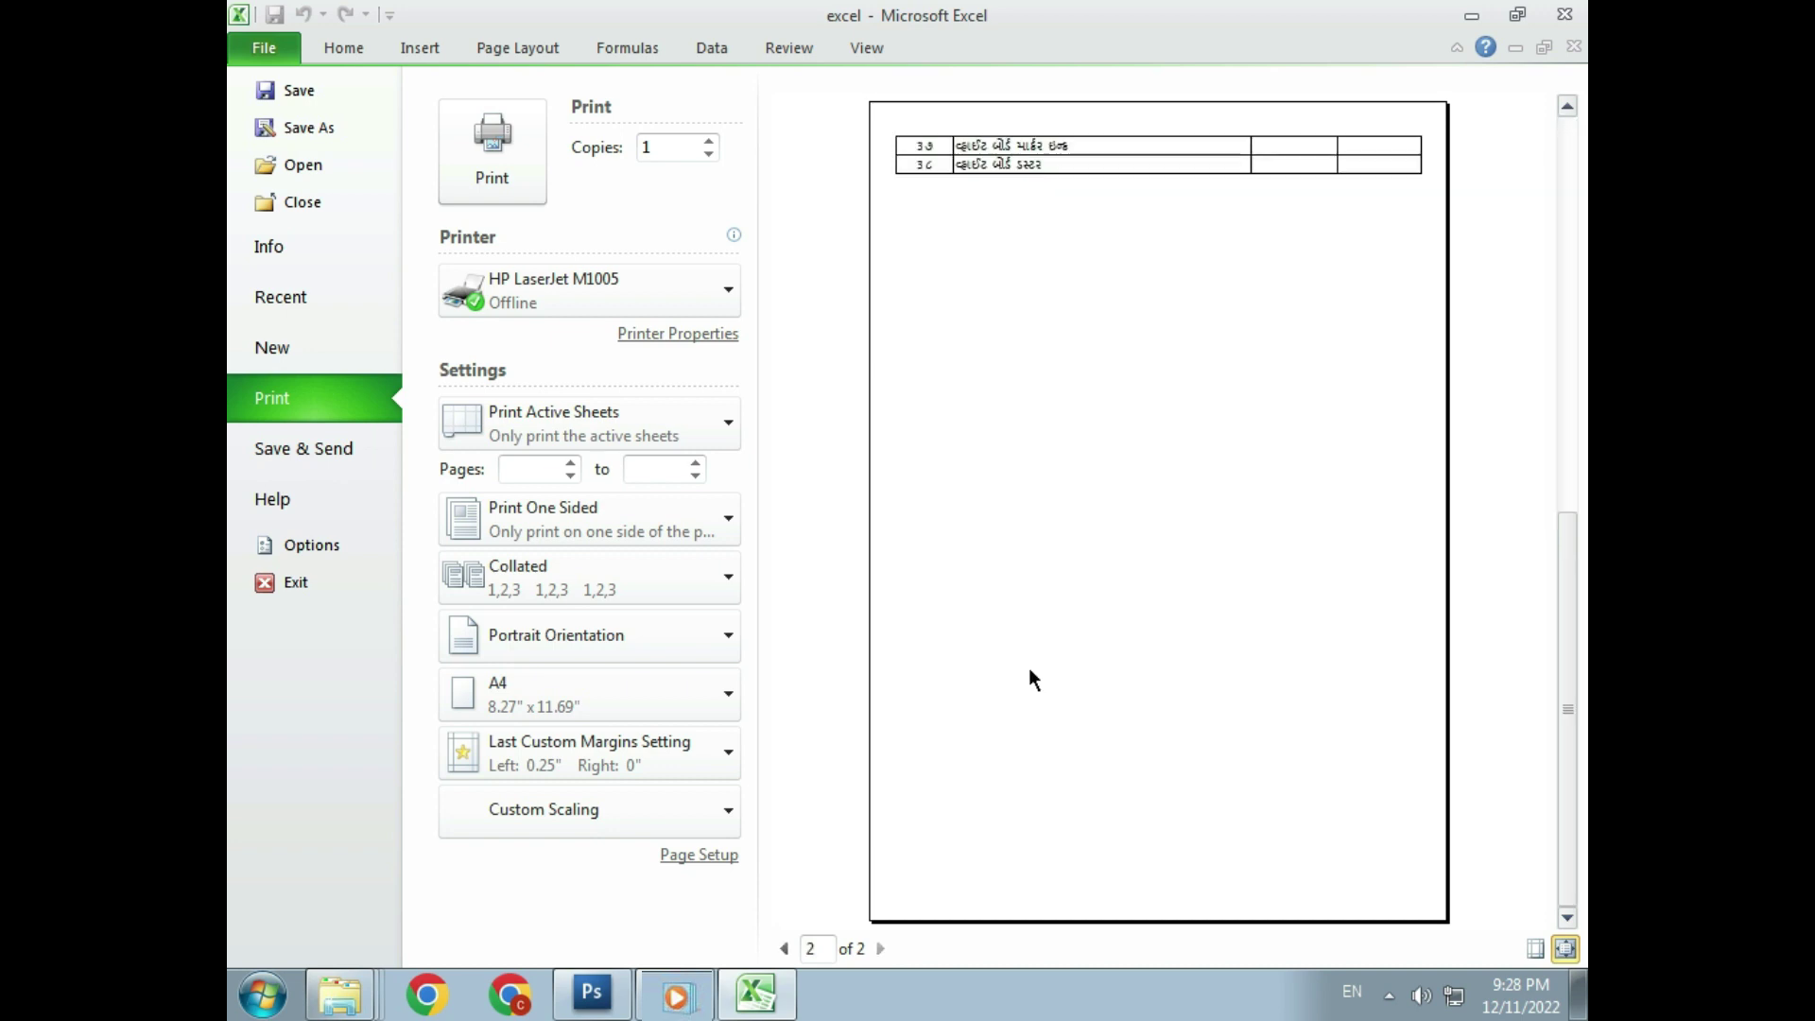
scroll(1030, 673, "up", 1)
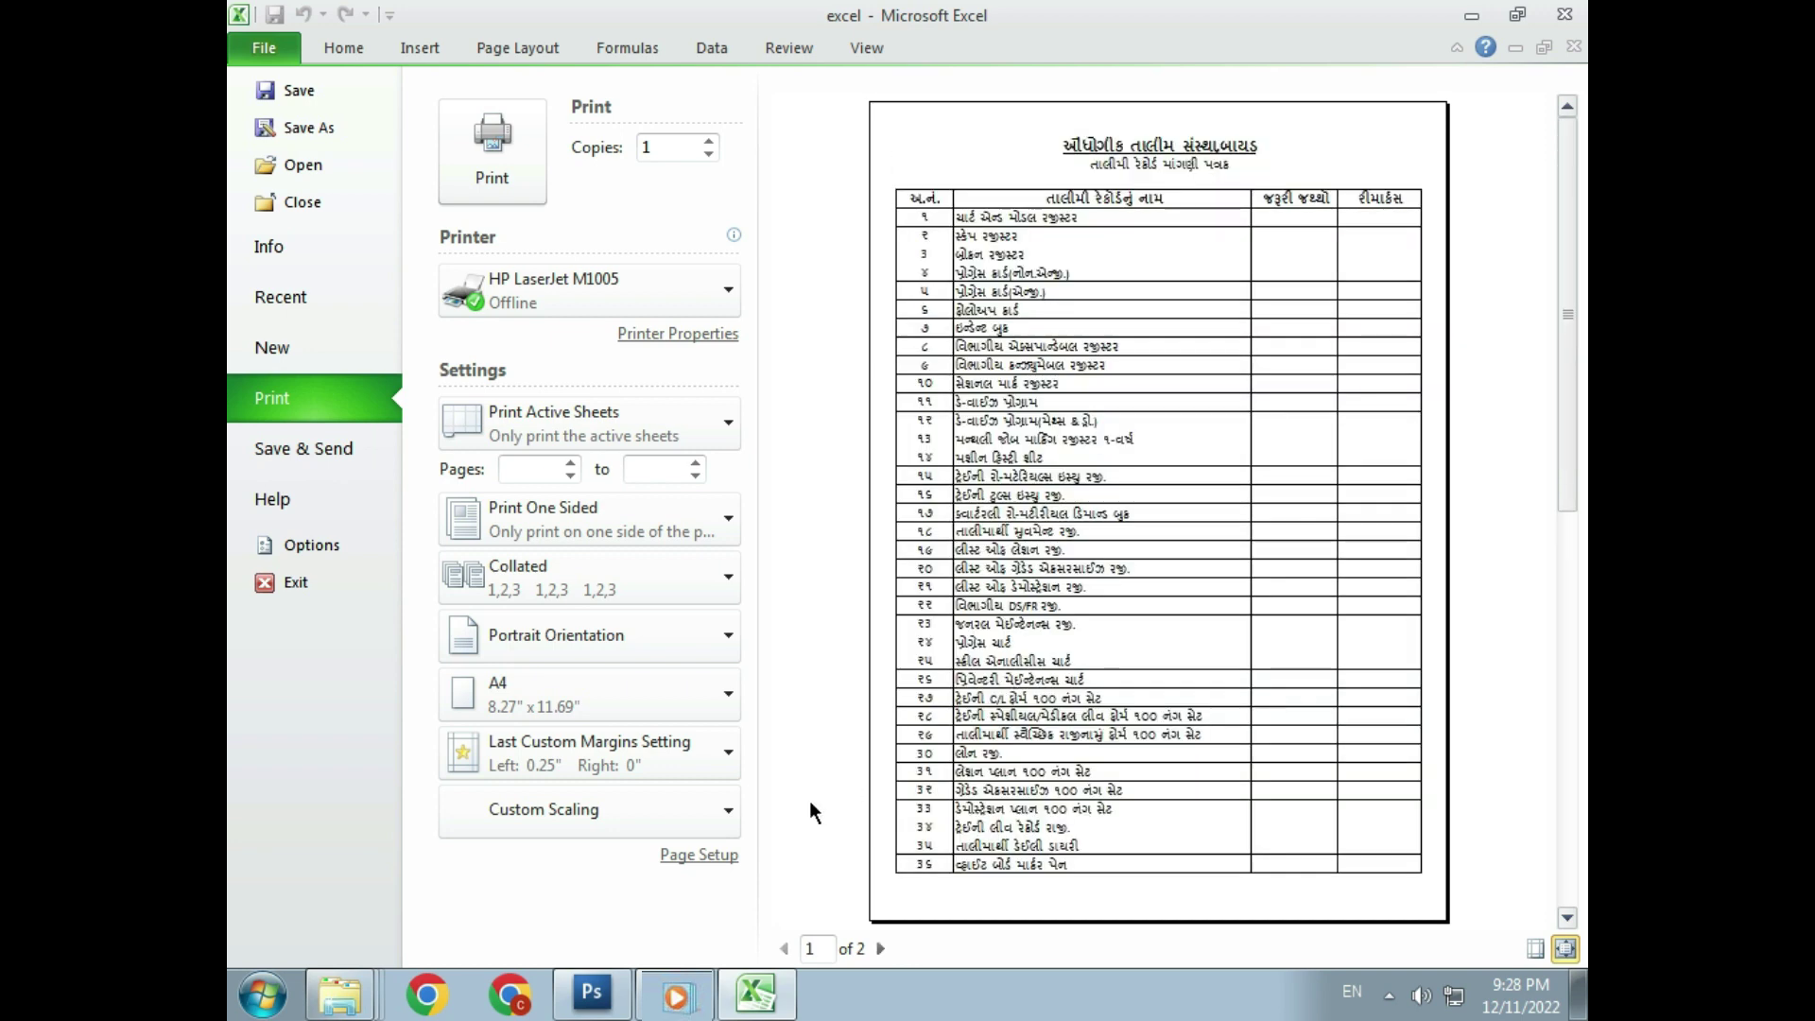
Adjust the Page Setup scaling percentage twice so the table fits on one page
left_click(697, 858)
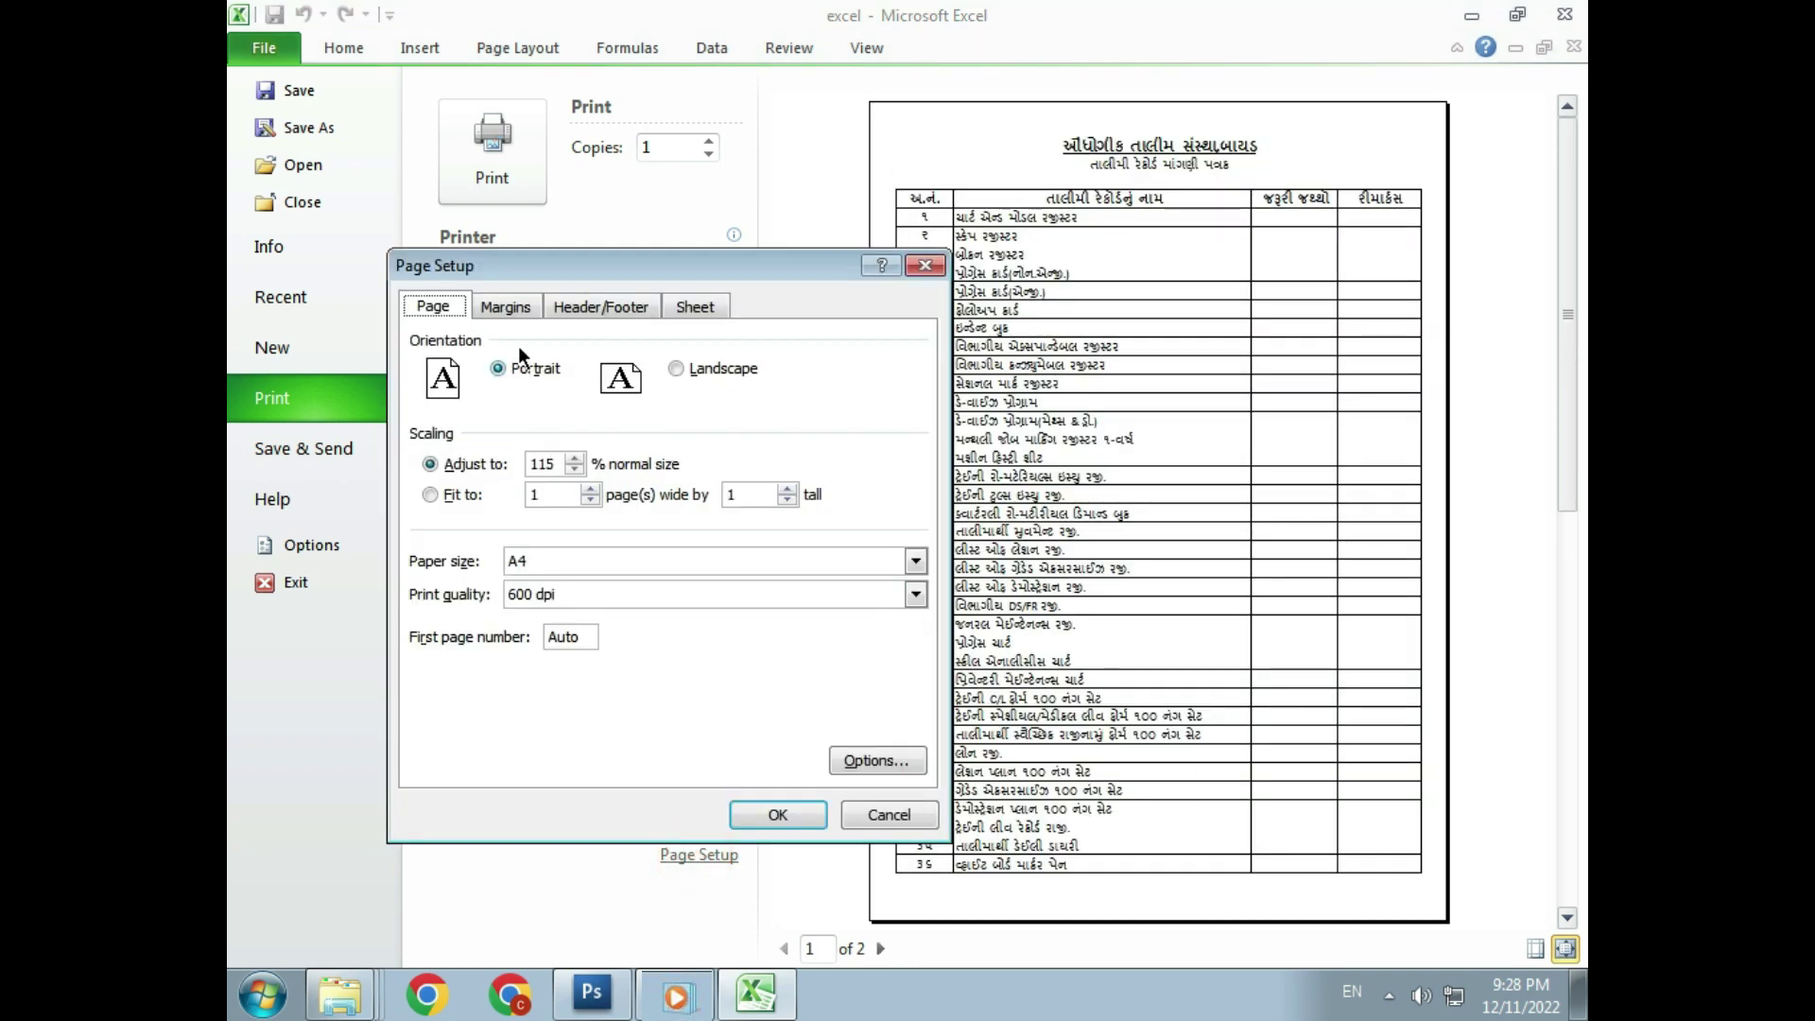
left_click(576, 468)
left_click(777, 814)
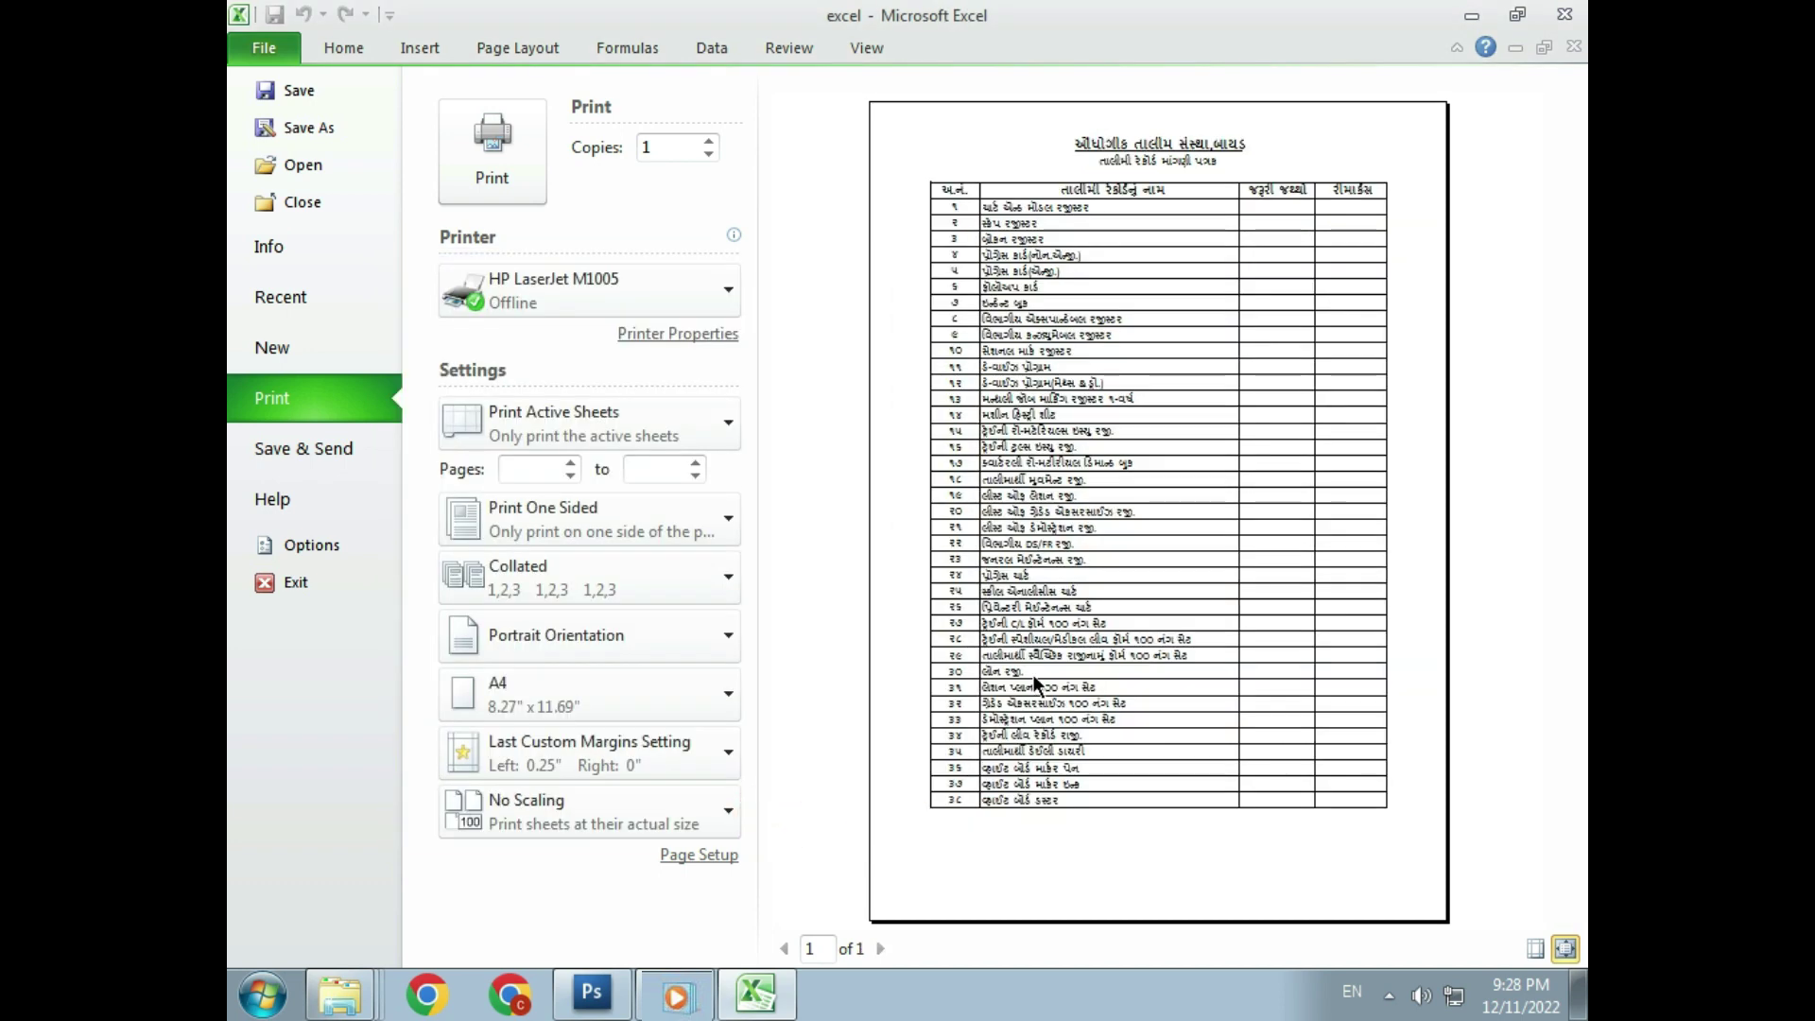
left_click(709, 858)
left_click(573, 456)
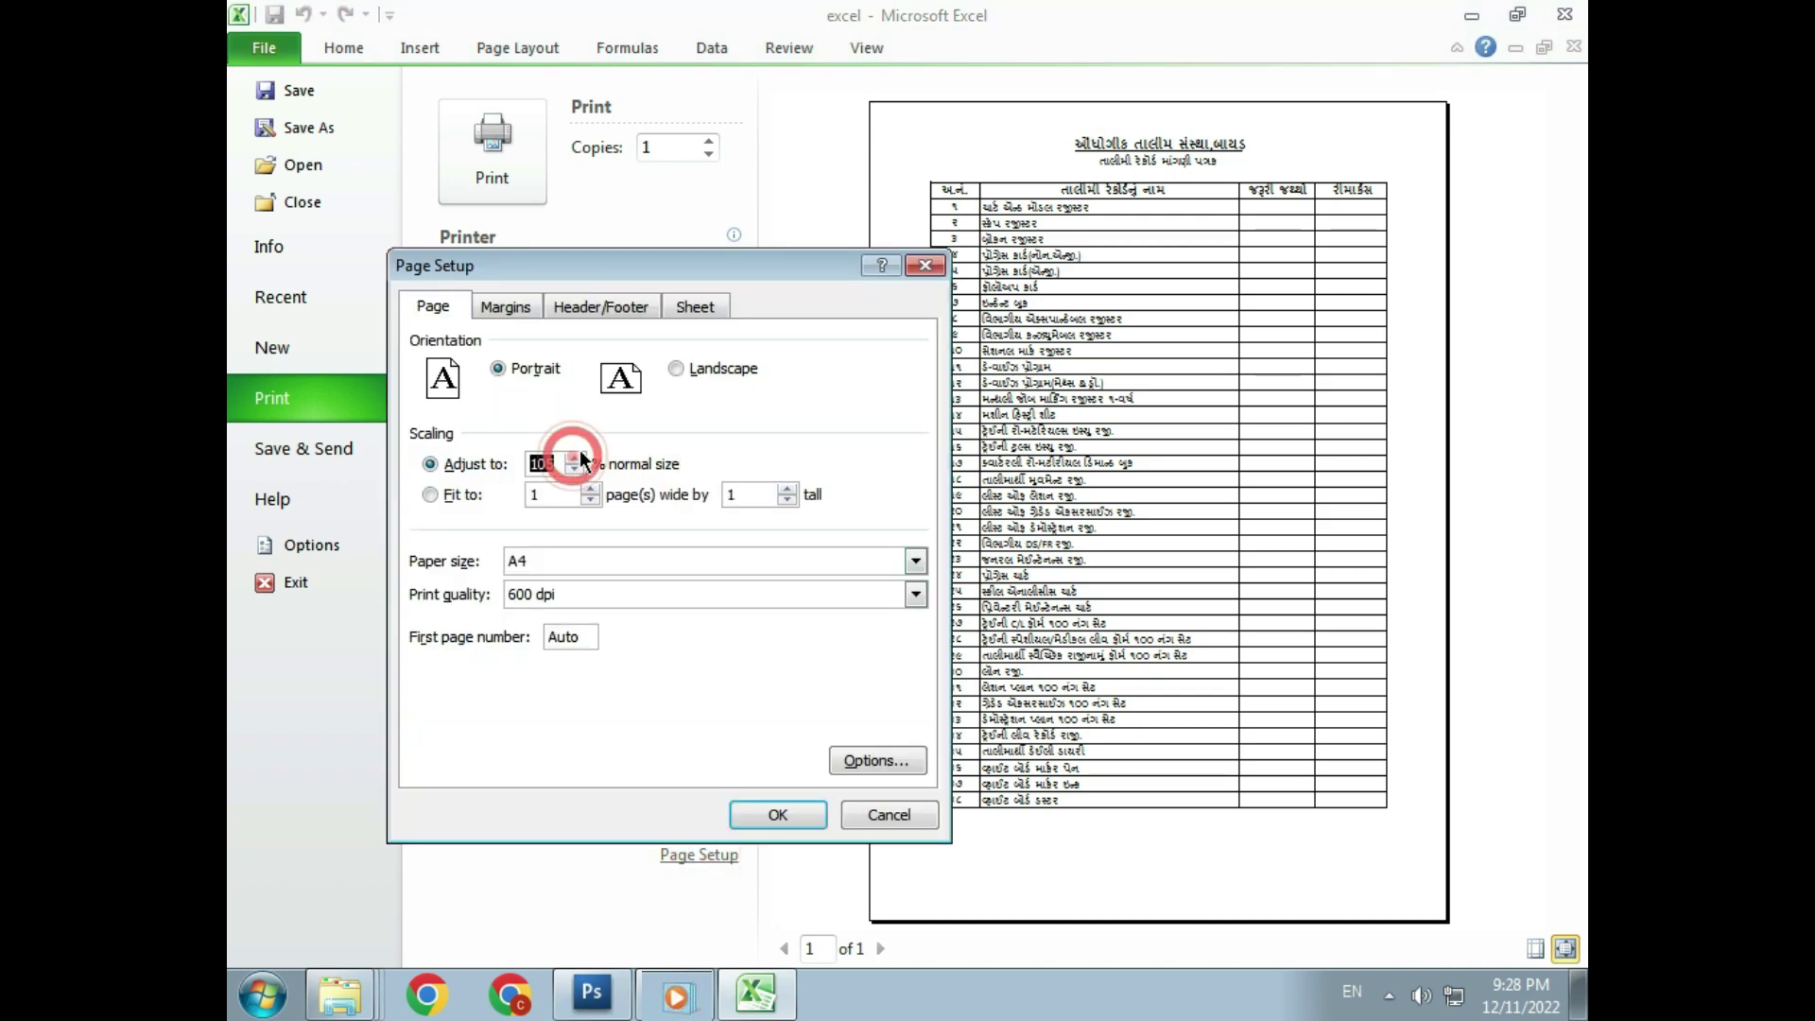
left_click(792, 815)
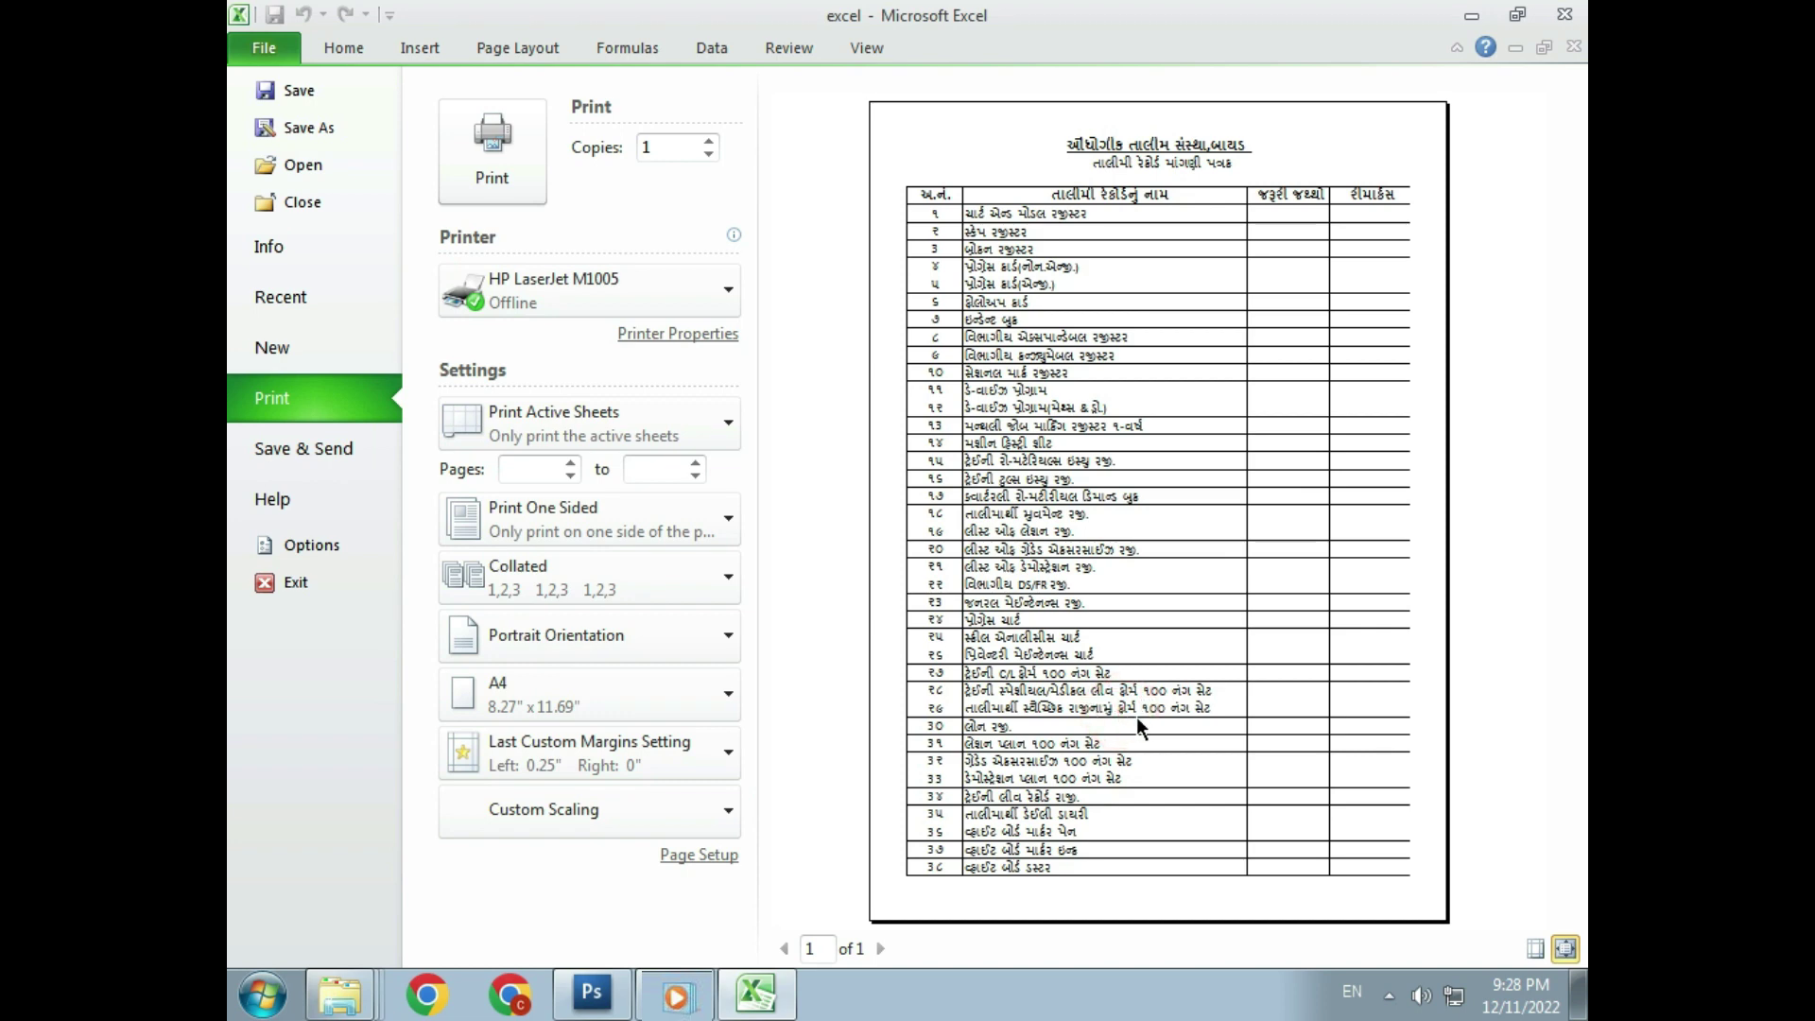
Print 5 copies on the HP LaserJet M1005, then exit Excel with Alt+F4
left_click(726, 298)
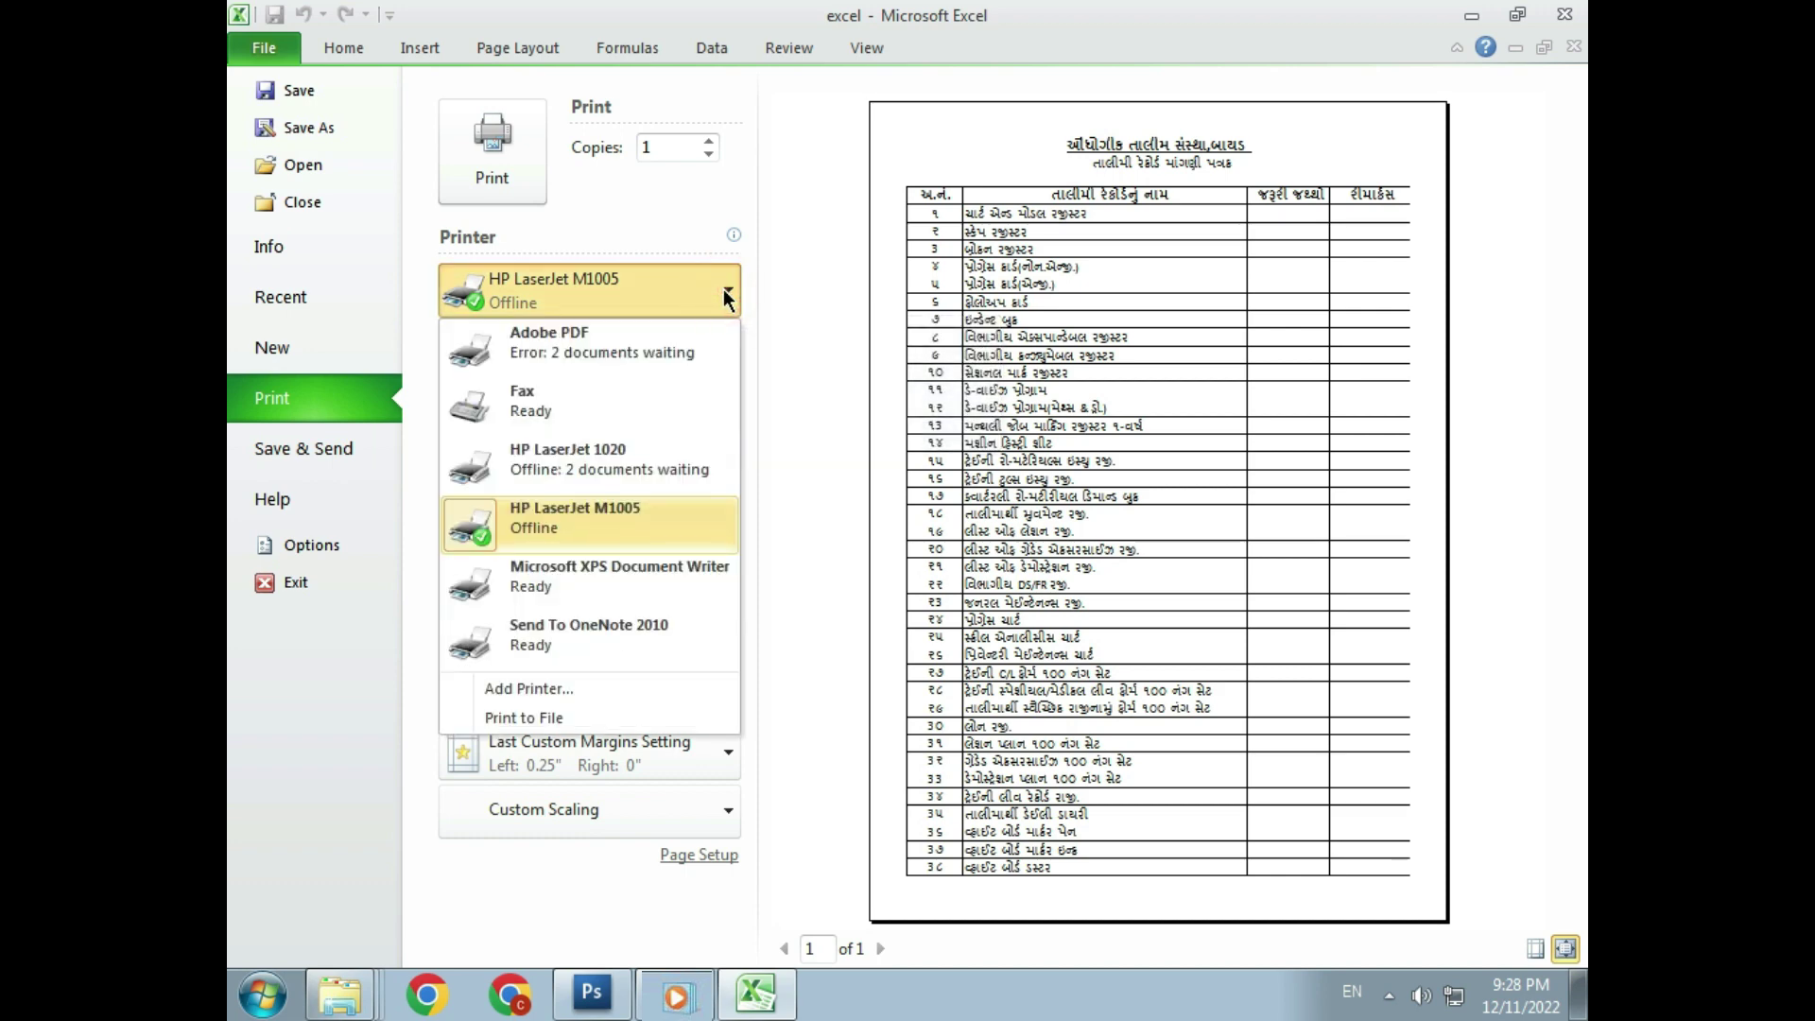
left_click(723, 287)
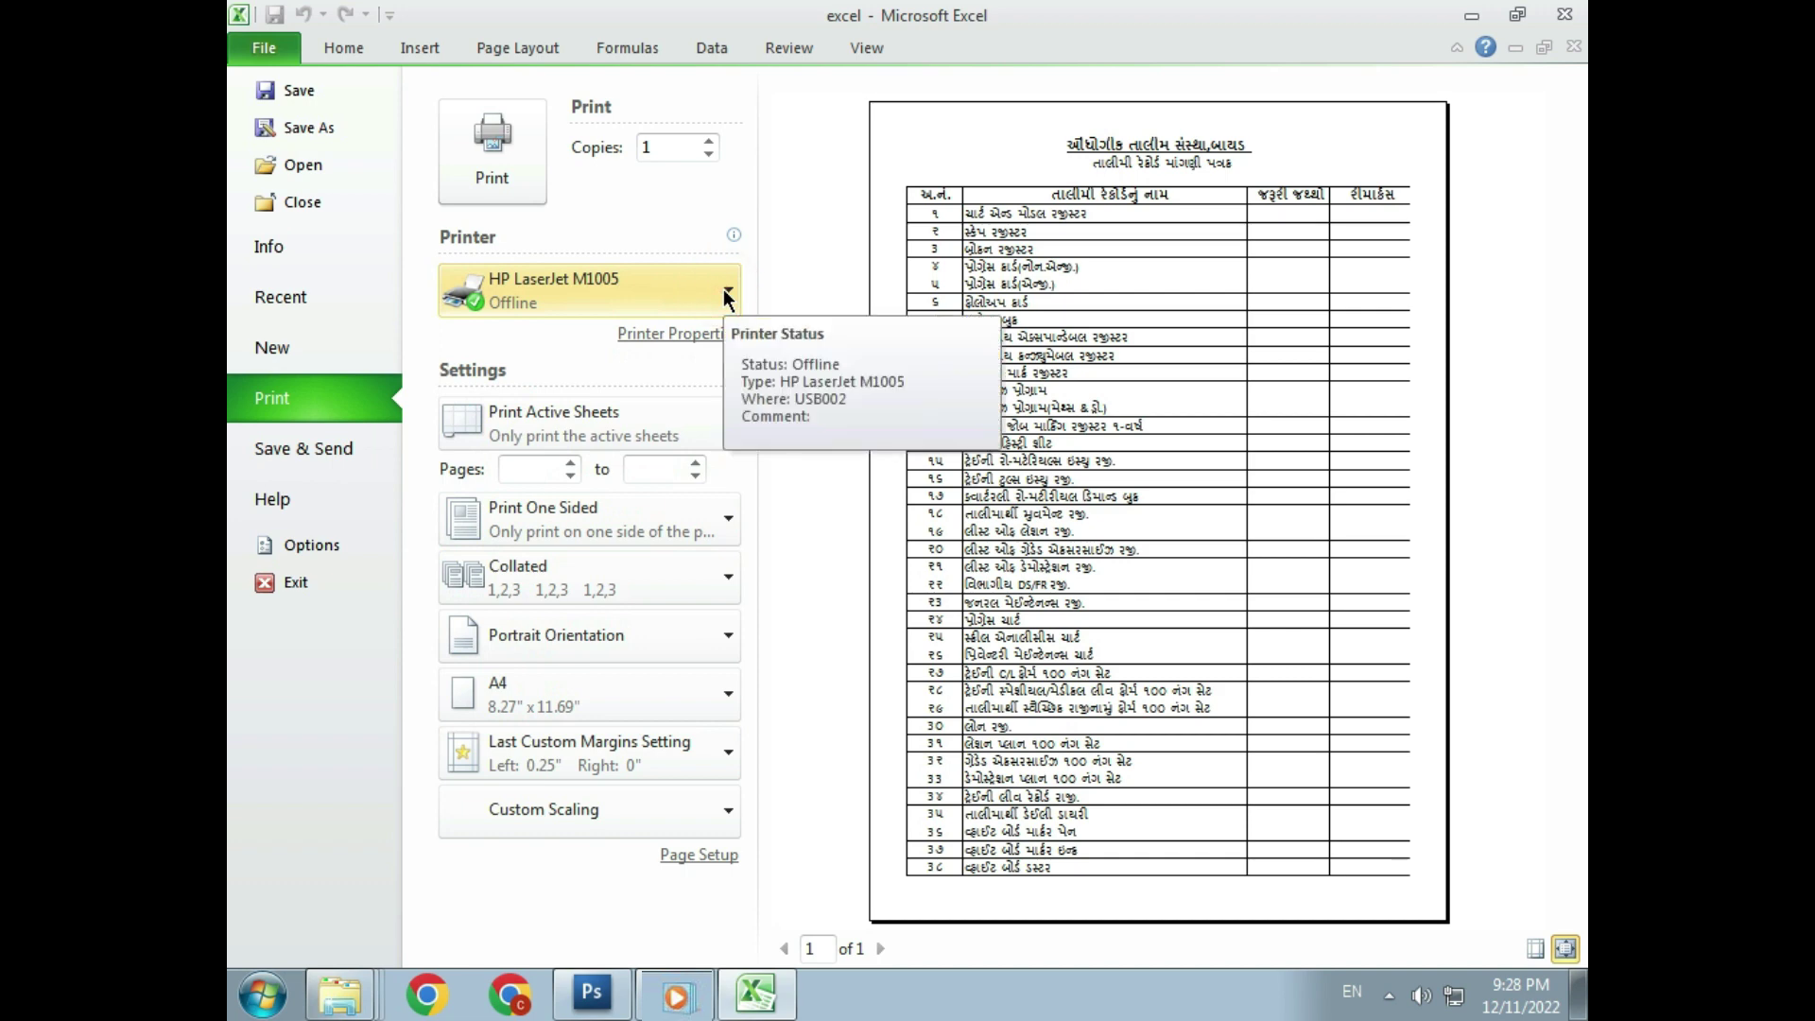
left_click(710, 143)
left_click(711, 139)
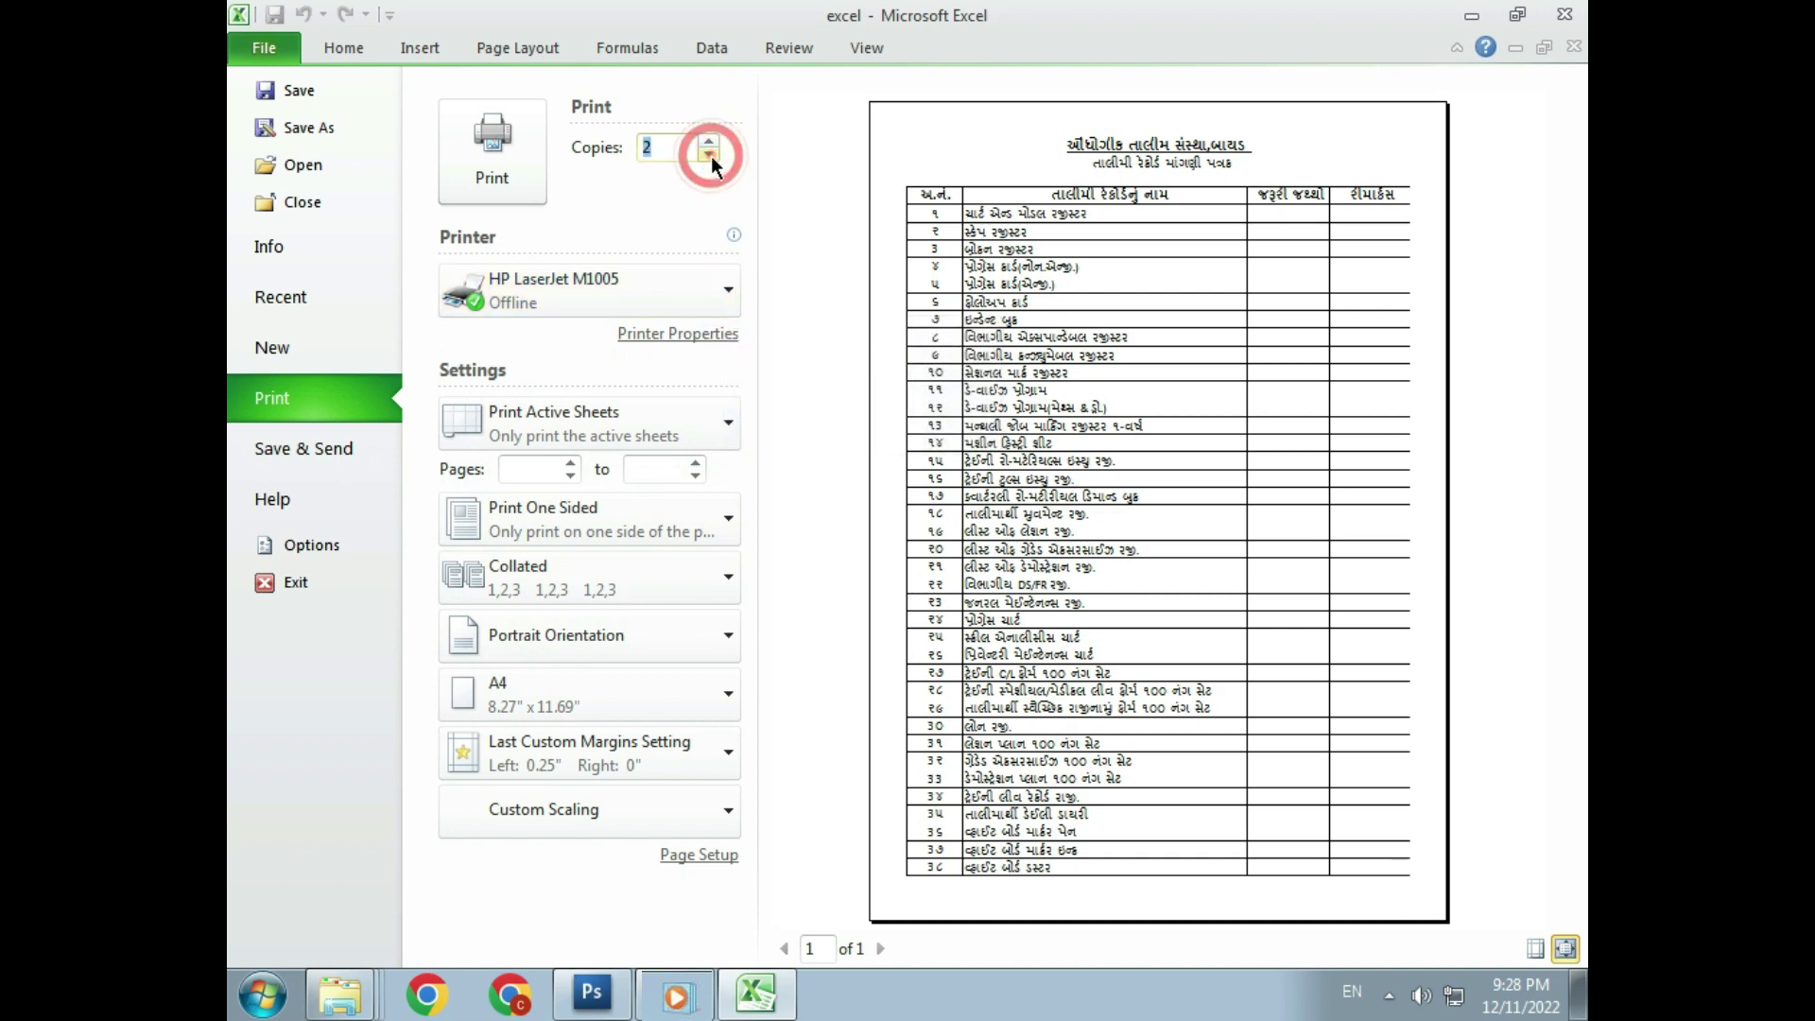
left_click(711, 138)
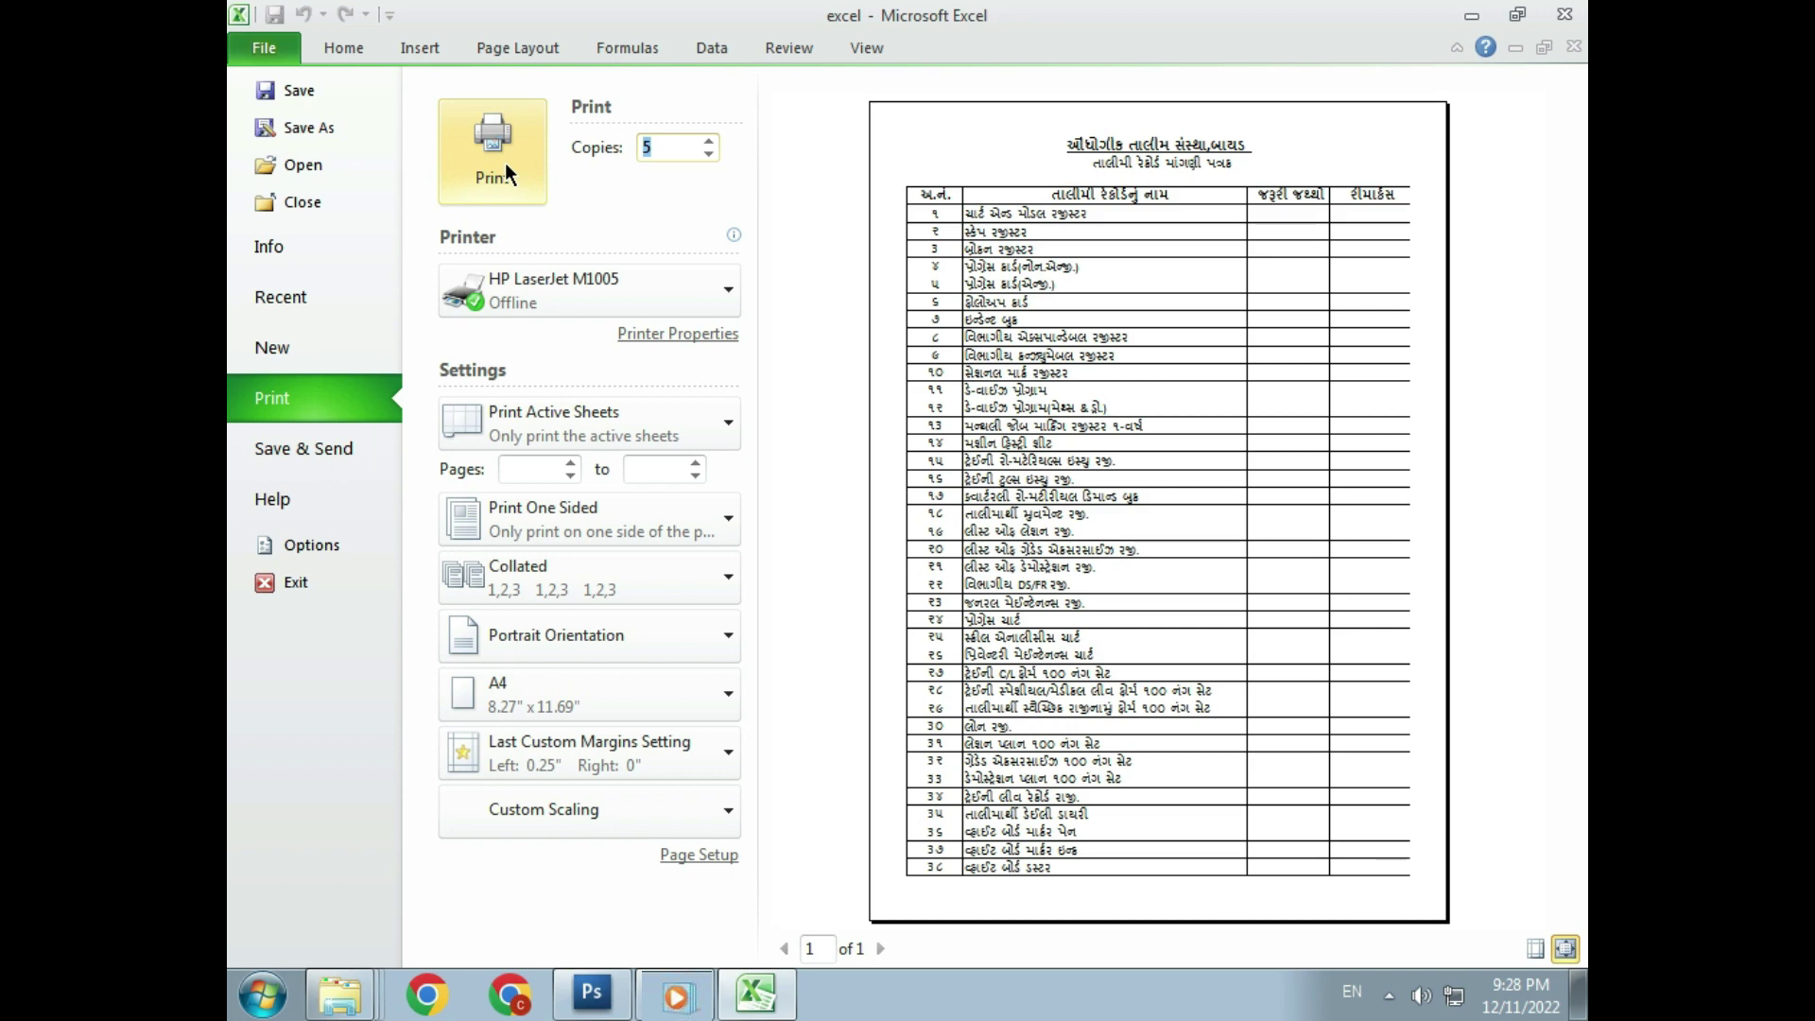
left_click(505, 162)
key("alt+F4")
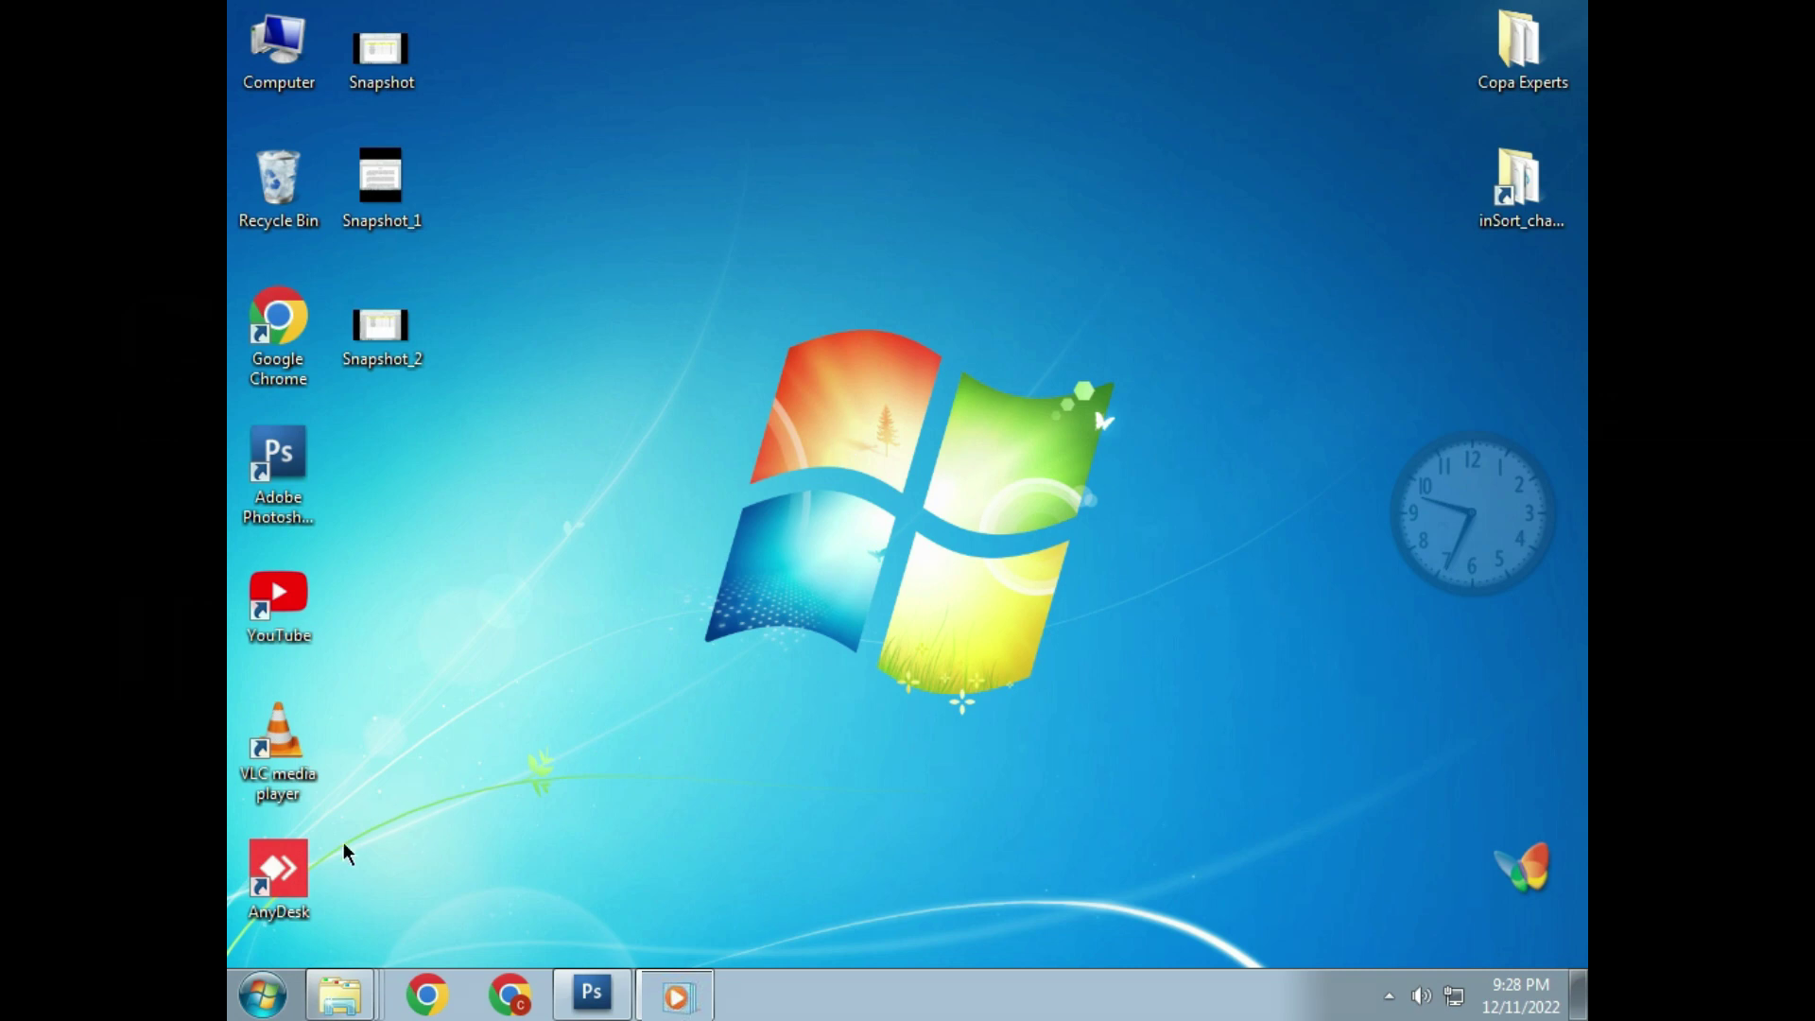
Reopen the excel workbook from the taskbar and show its File Info page for D:\excel.xlsx
left_click(244, 995)
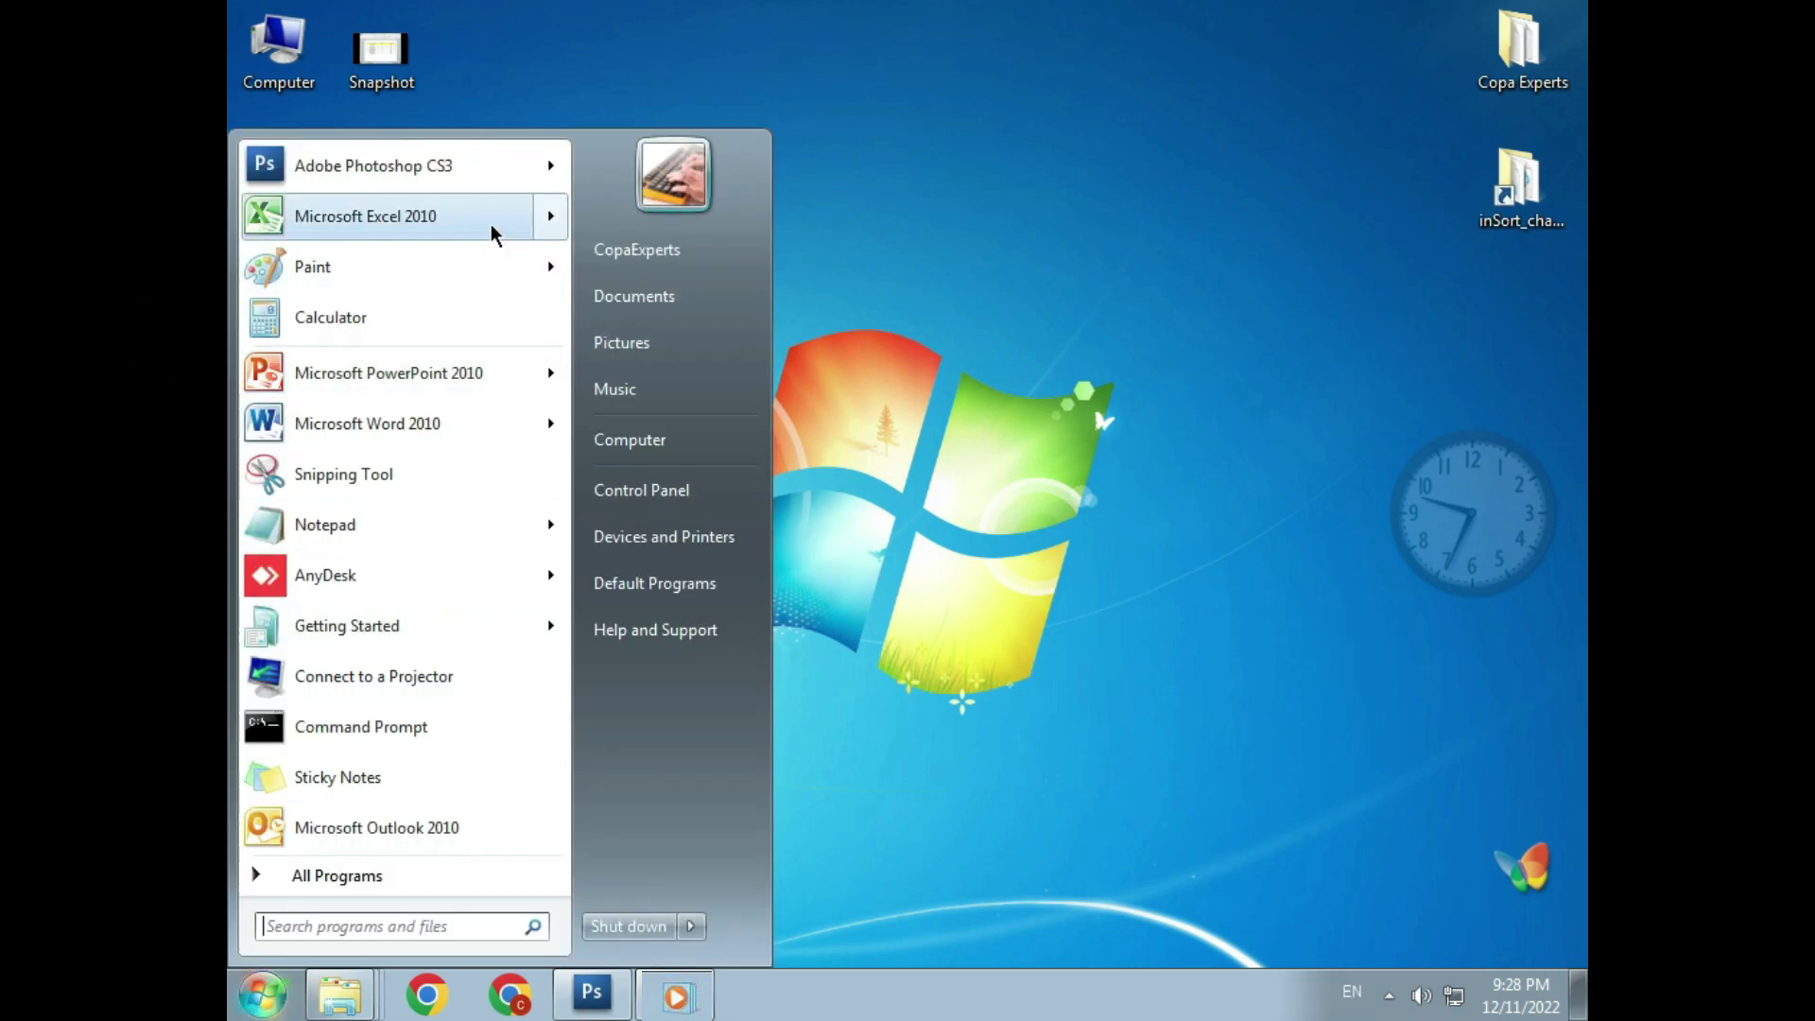
left_click(656, 193)
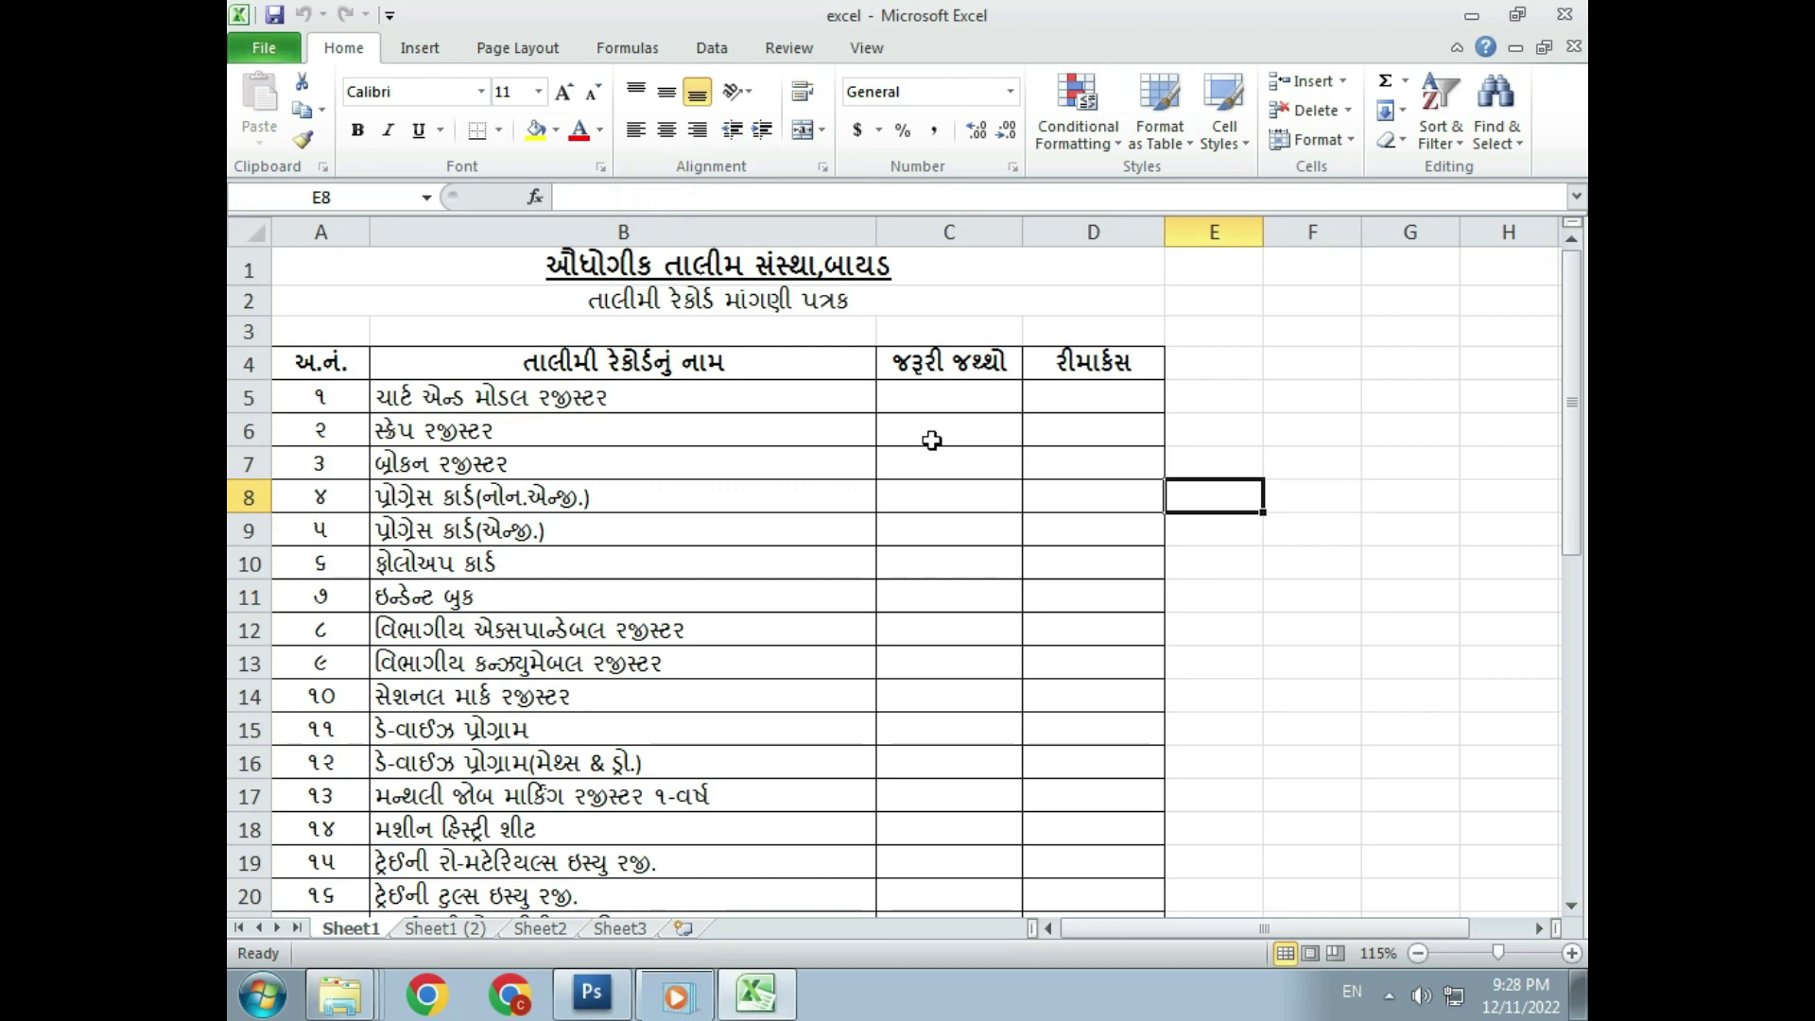
left_click(263, 47)
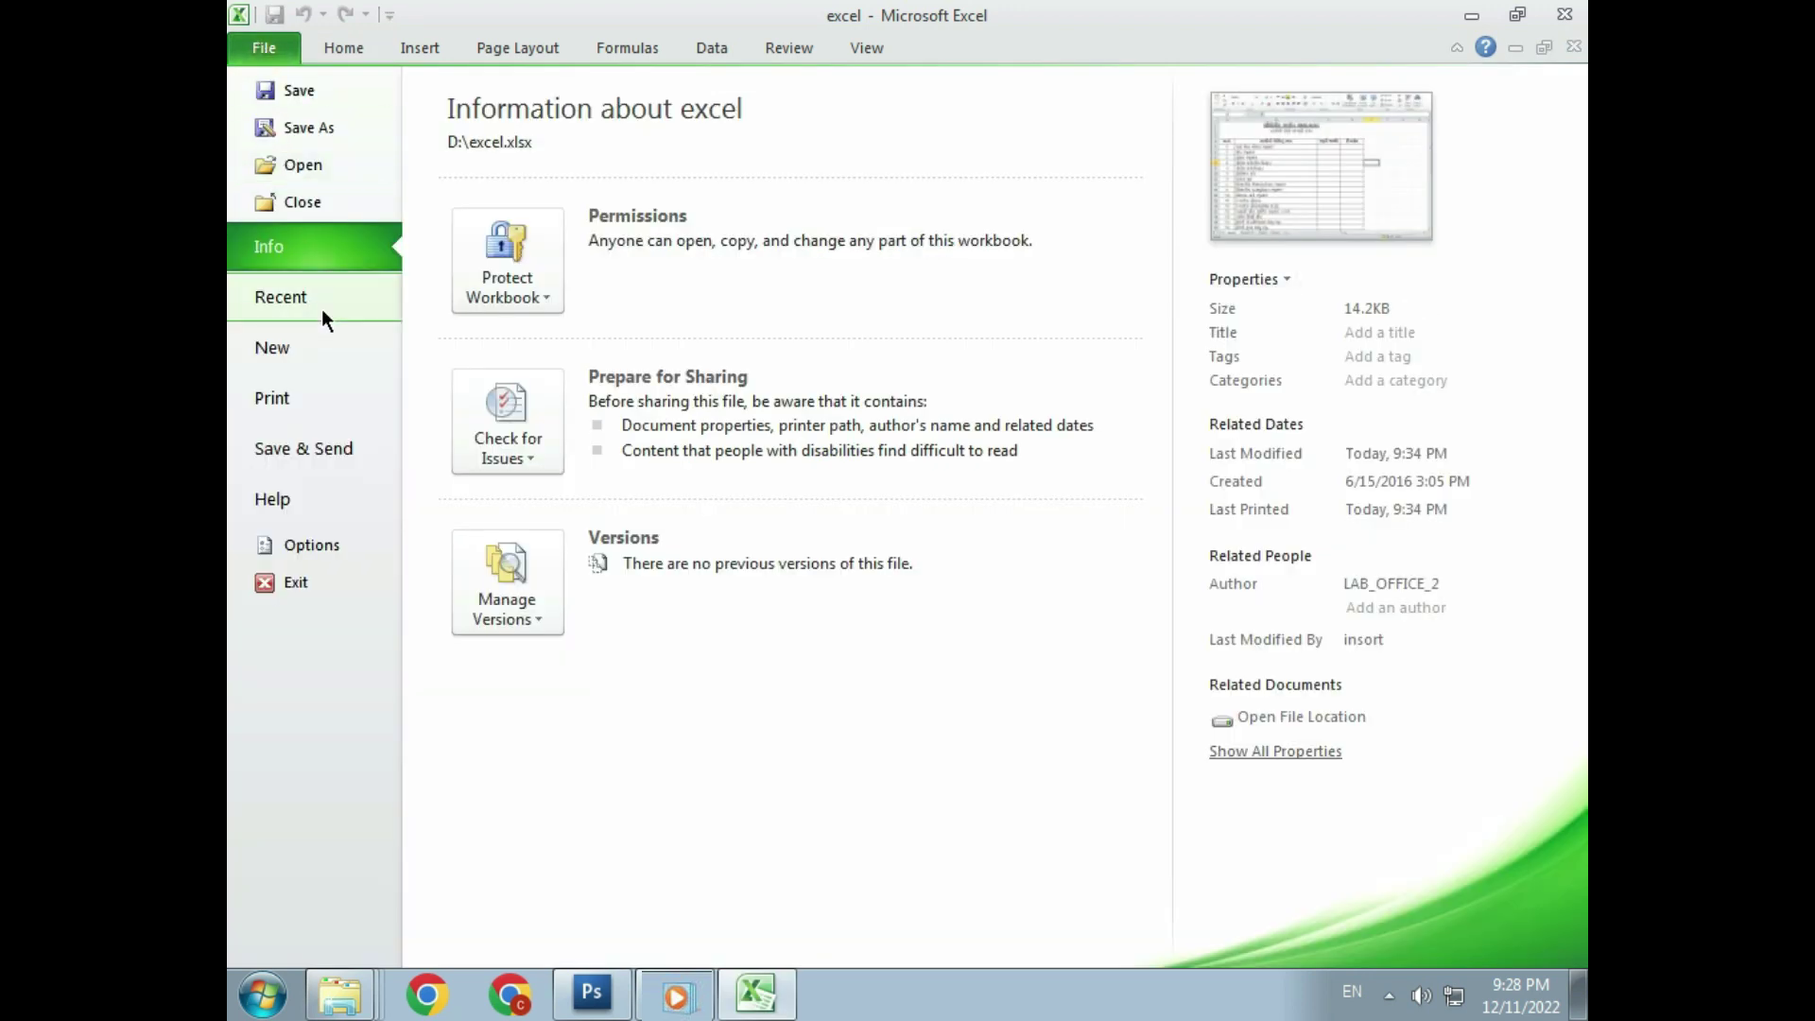
Save the workbook as a PDF named excel_PDF_FORMAT_SAVE on Local Disk (D:)
left_click(337, 128)
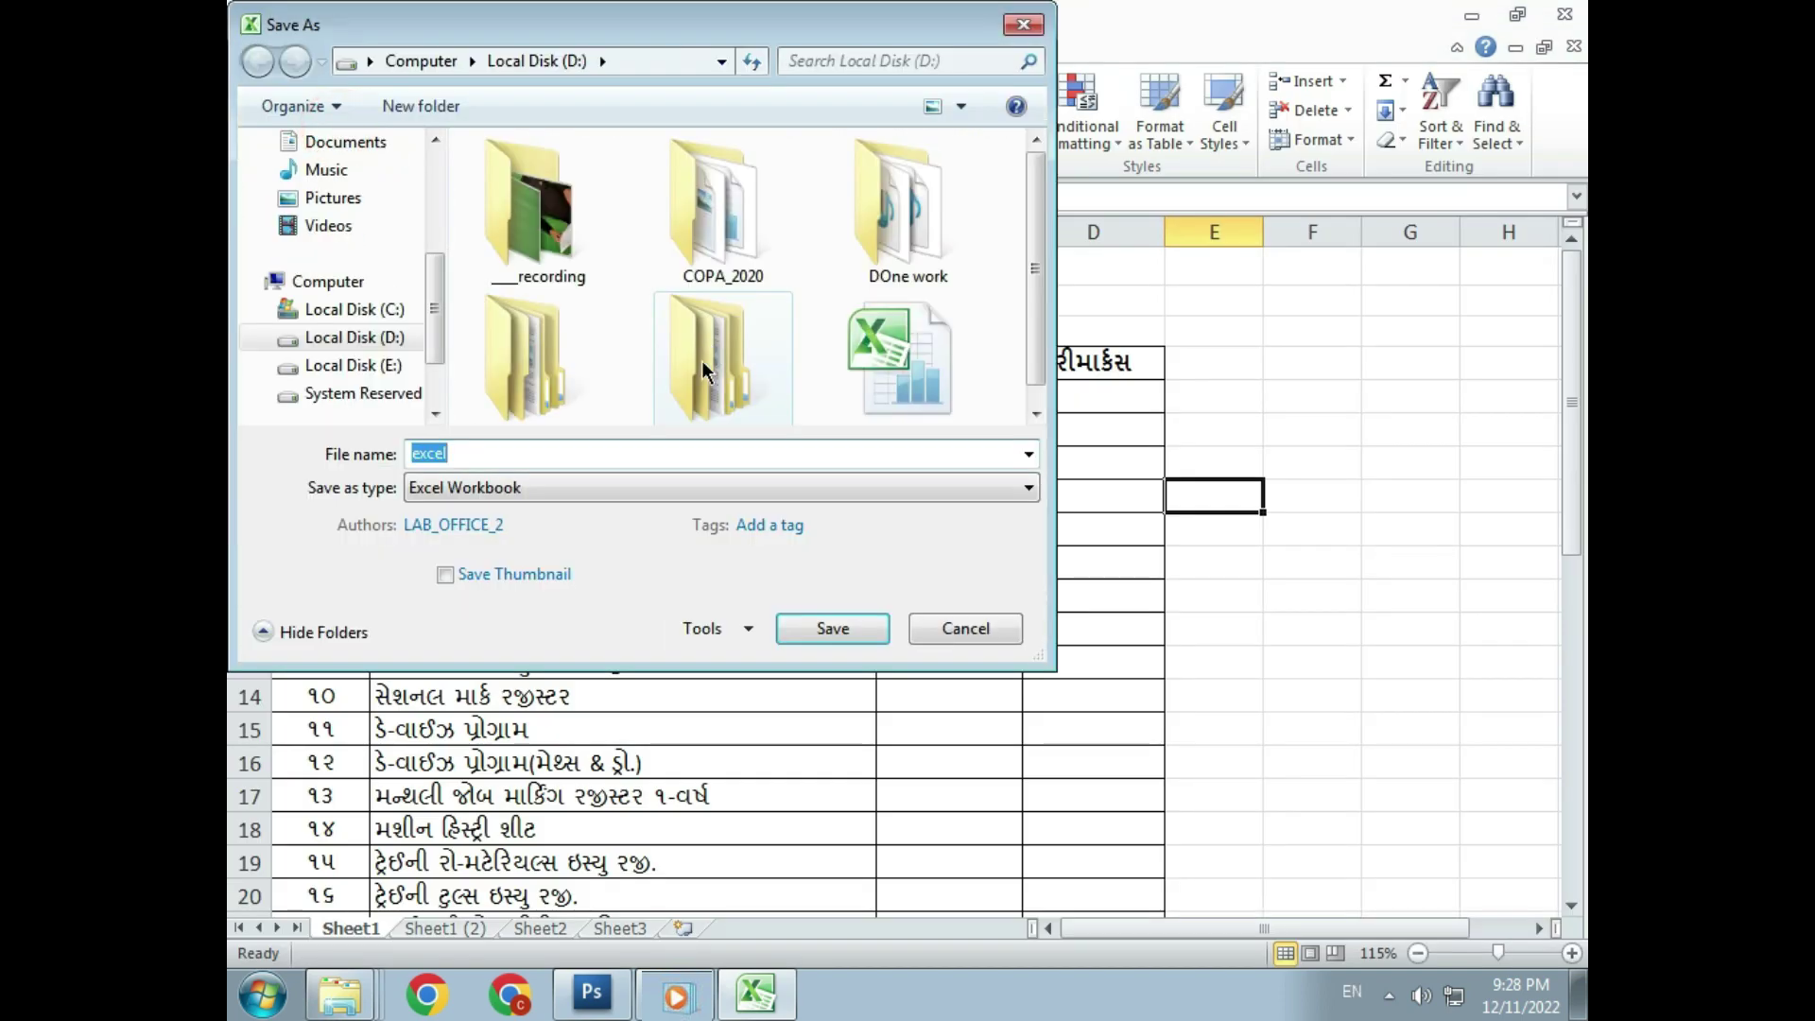
left_click(647, 492)
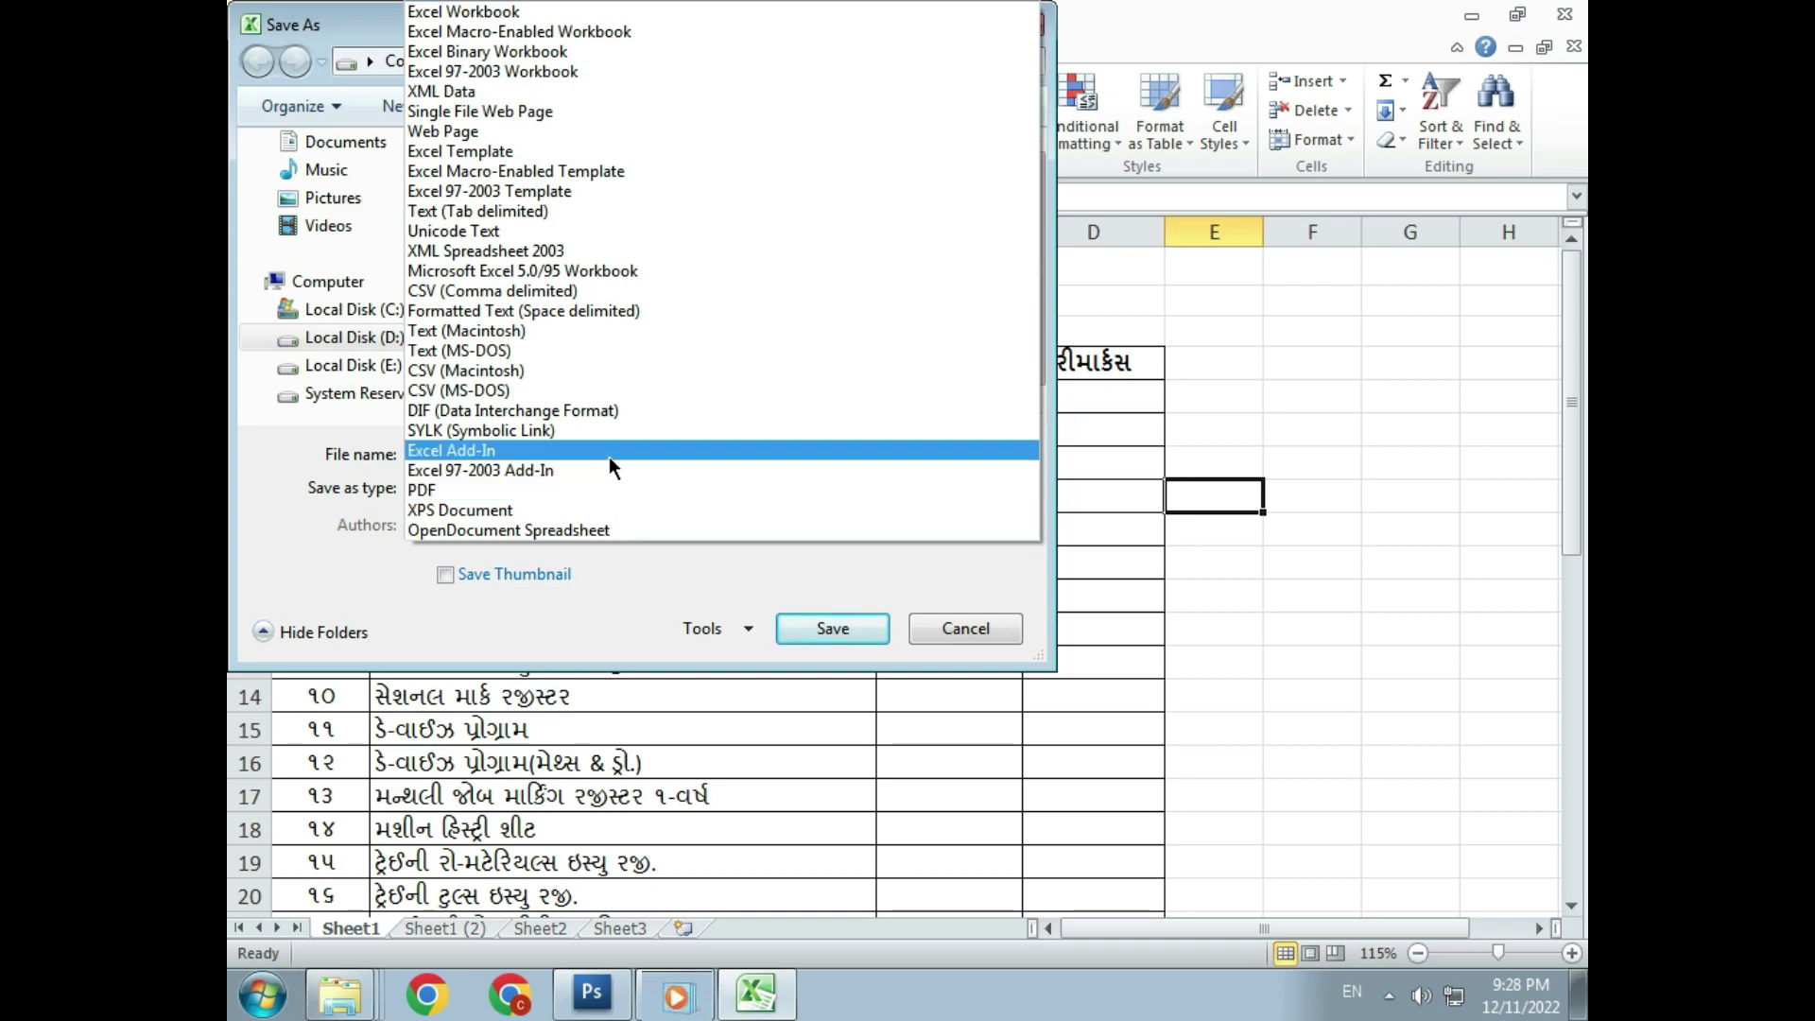
left_click(569, 486)
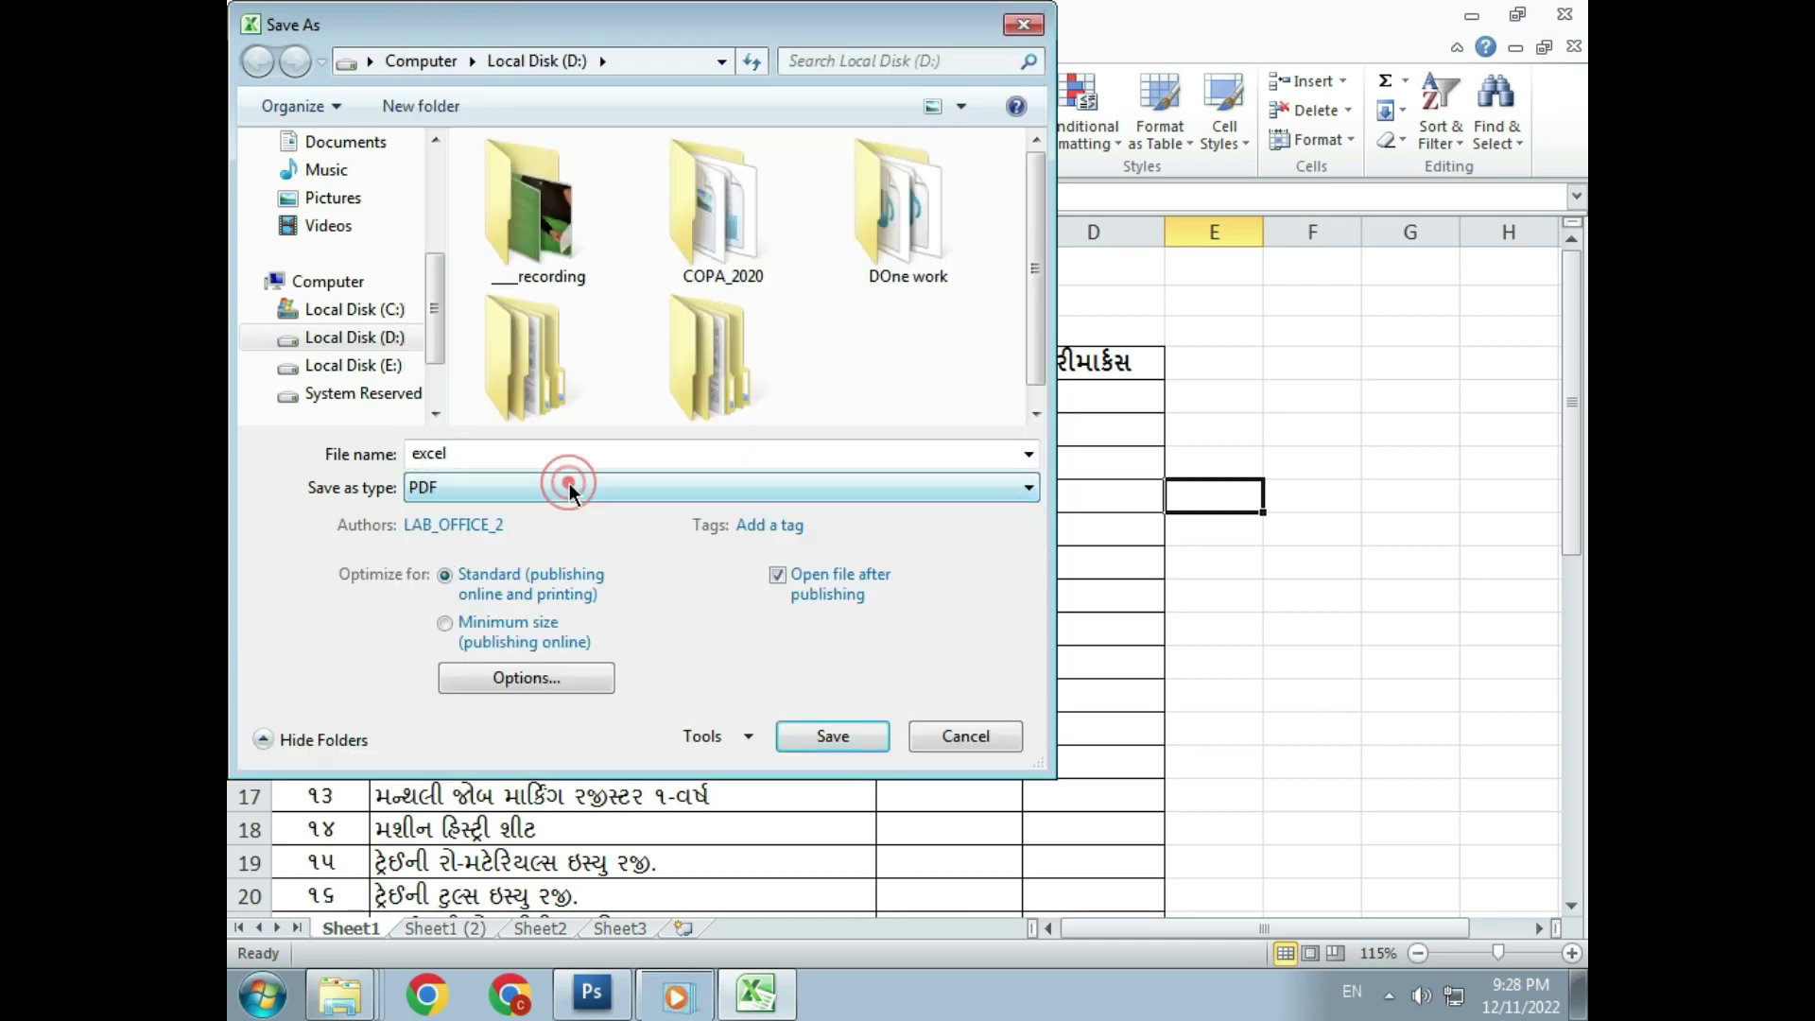
left_click(502, 451)
left_click(503, 451)
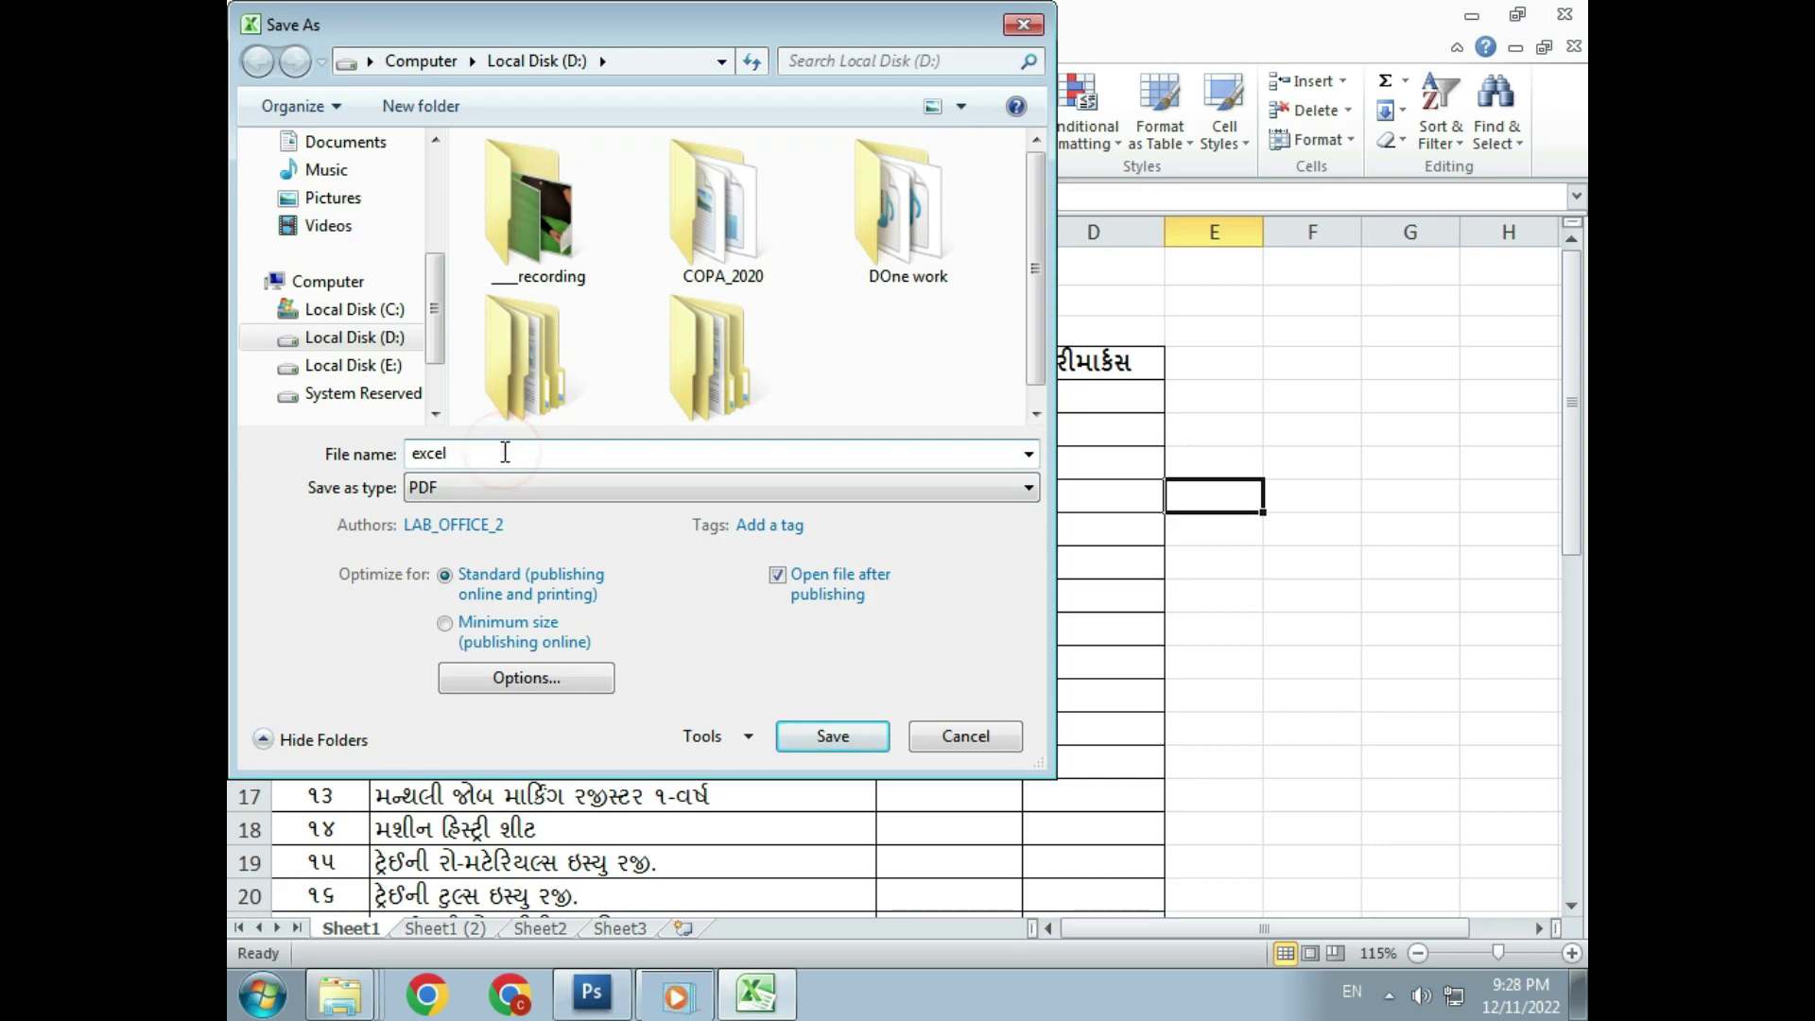
type("_OD")
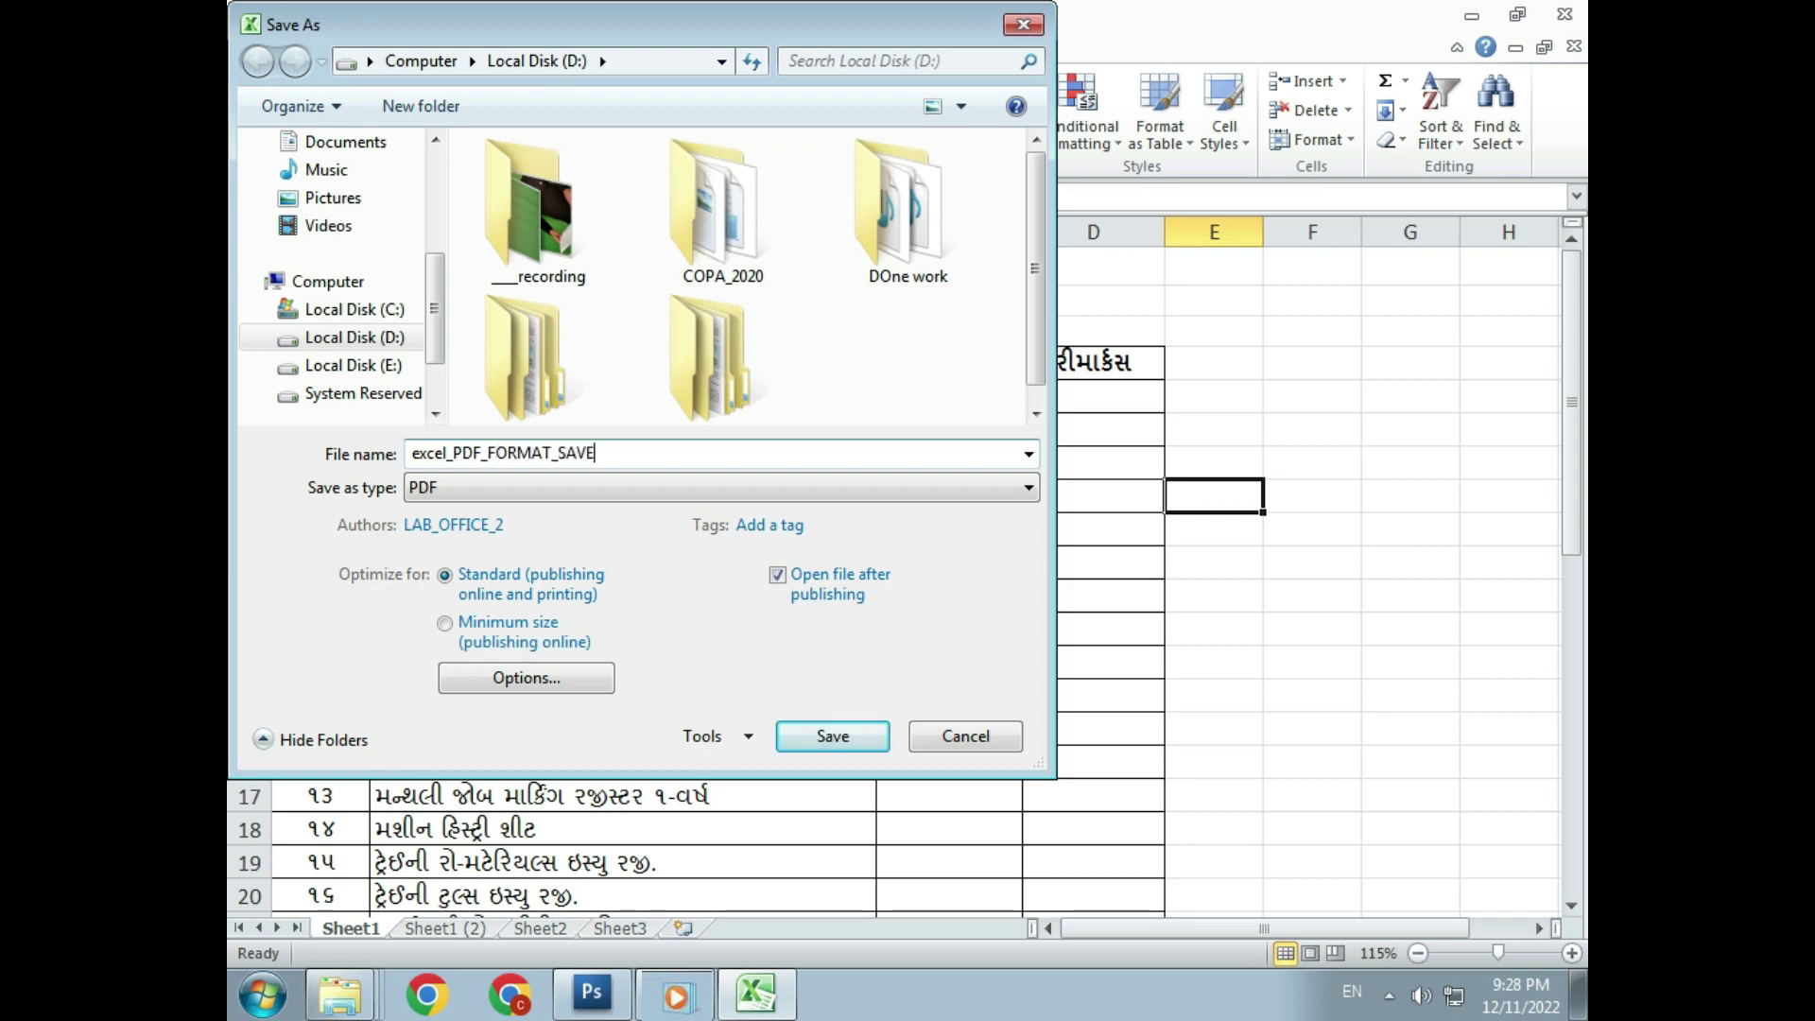
left_click(824, 735)
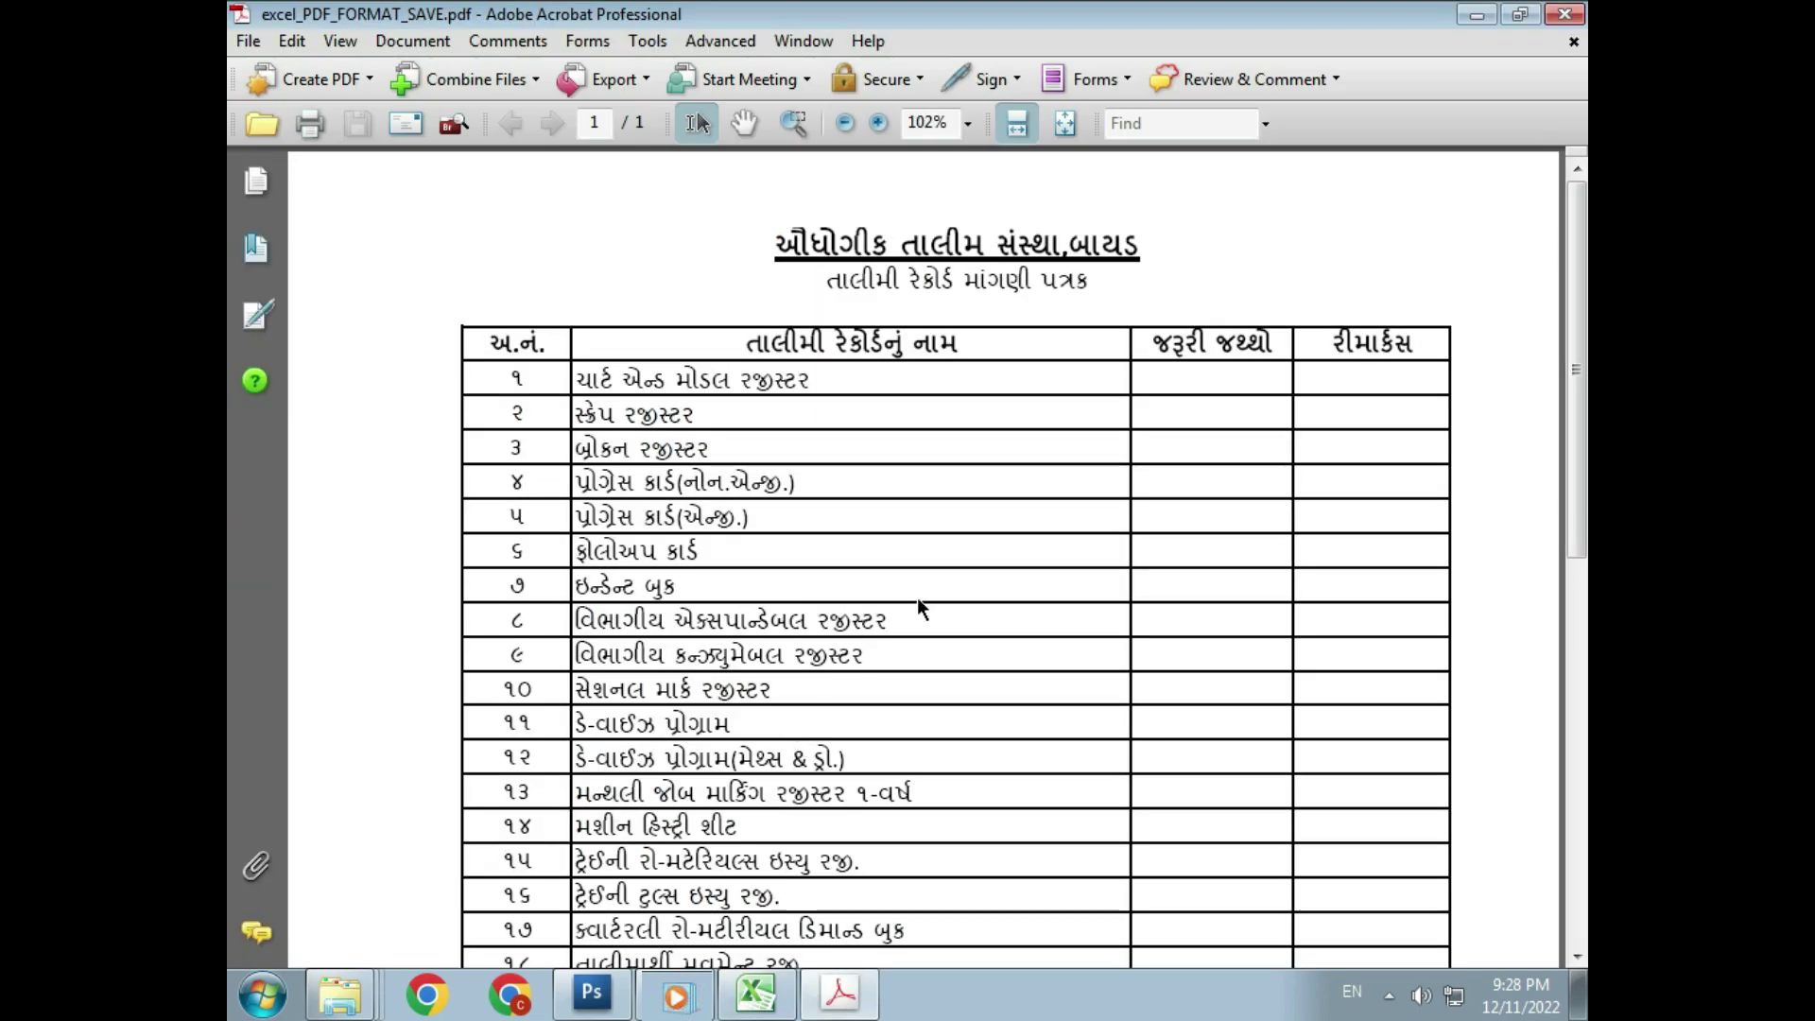
Check all 38 records in the exported PDF, then close Adobe Acrobat
scroll(918, 605, "down", 5)
scroll(917, 598, "down", 5)
scroll(917, 597, "down", 5)
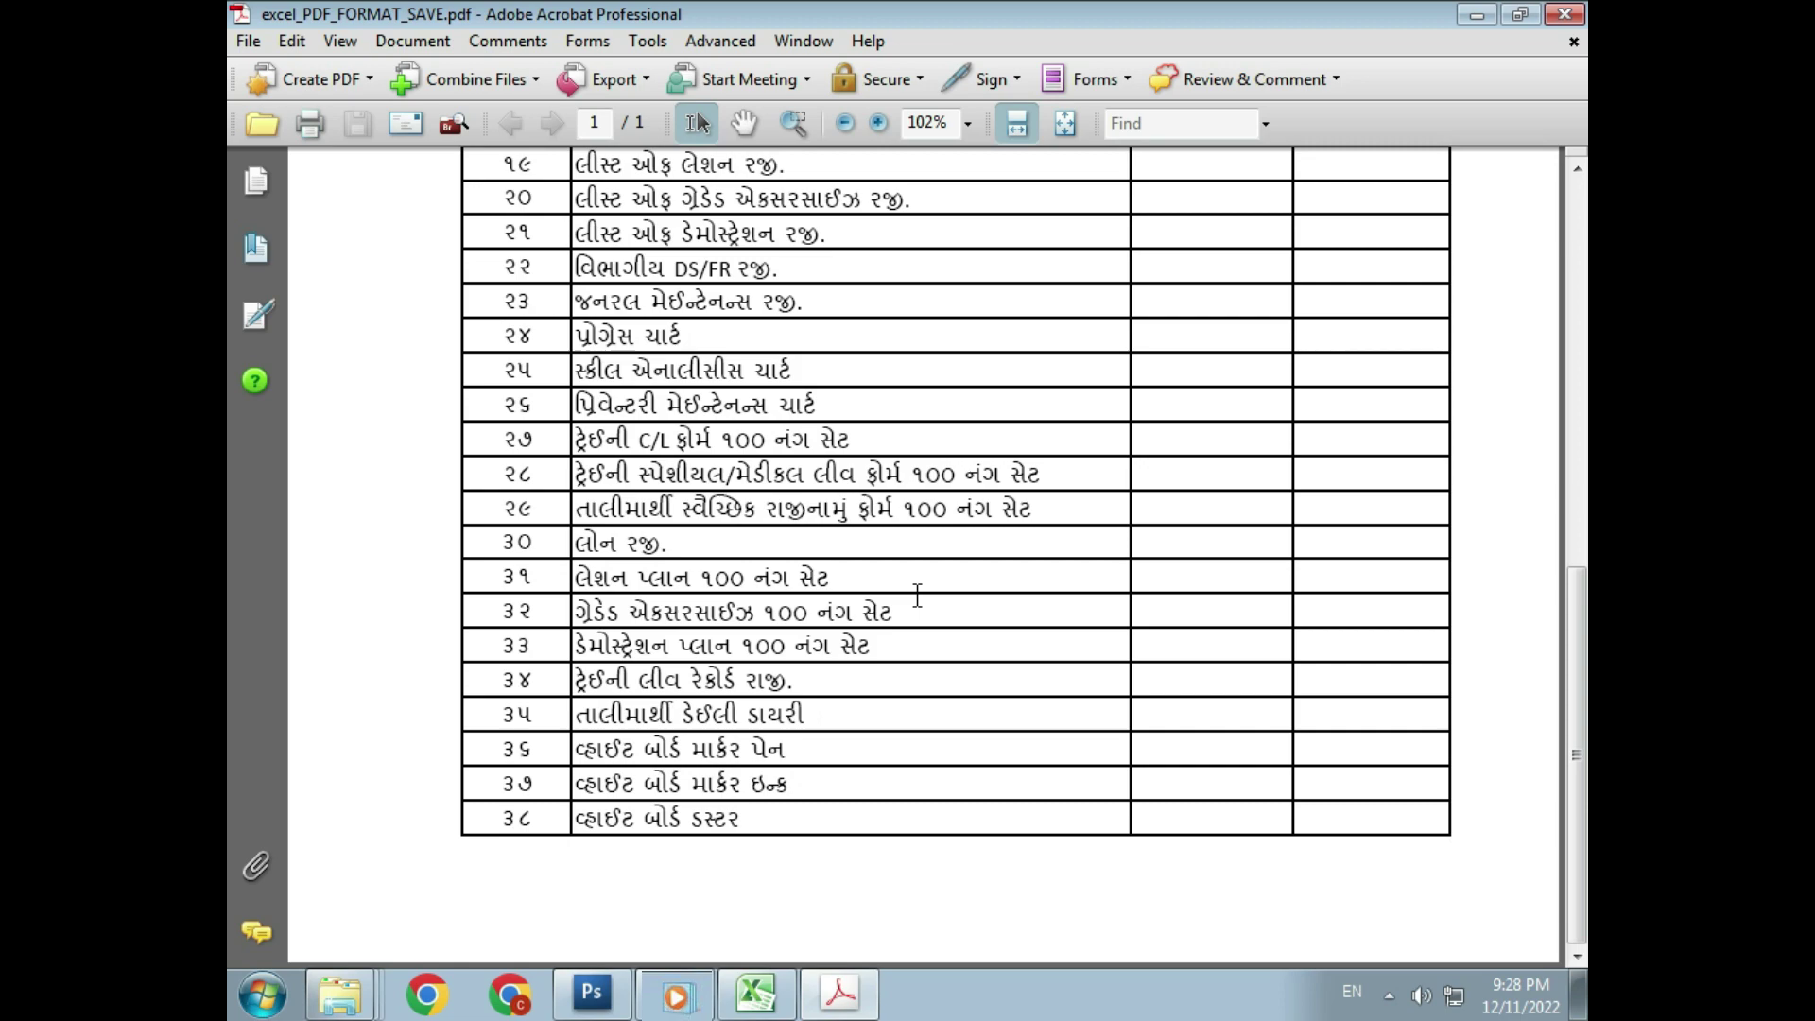
scroll(917, 595, "up", 5)
scroll(916, 597, "up", 5)
scroll(917, 598, "up", 2)
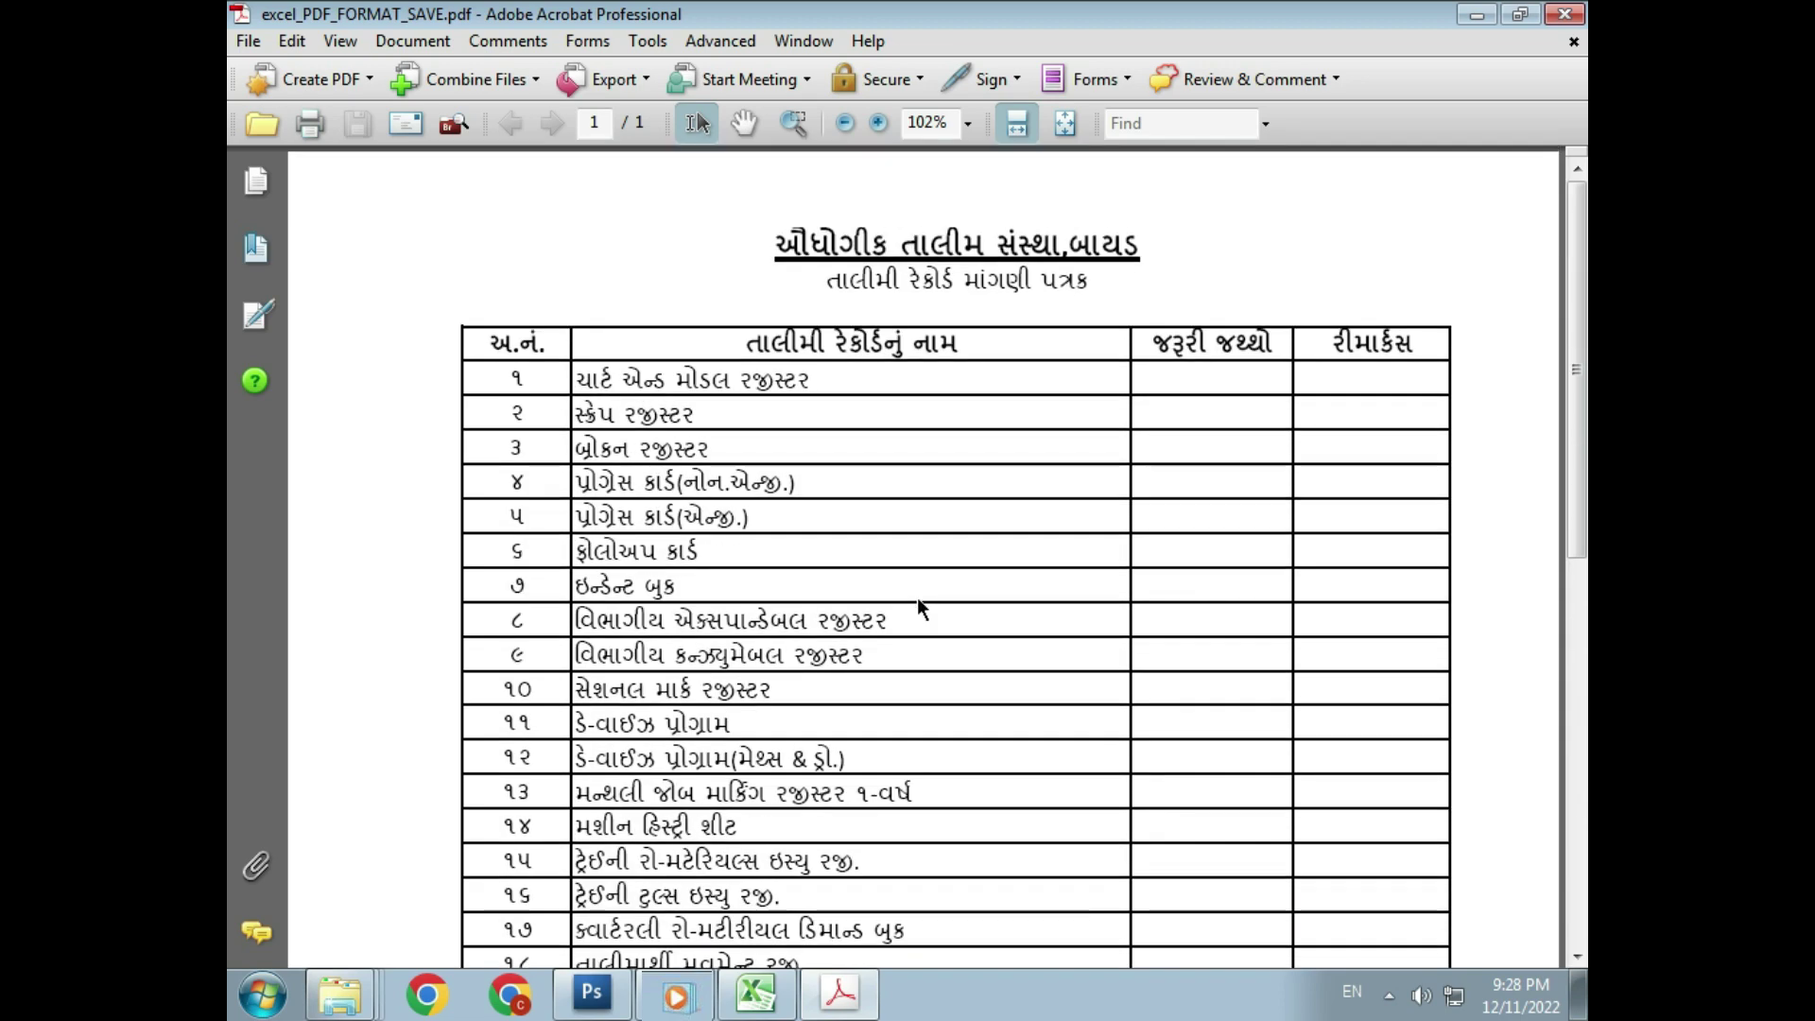
scroll(917, 598, "down", 5)
scroll(911, 595, "down", 4)
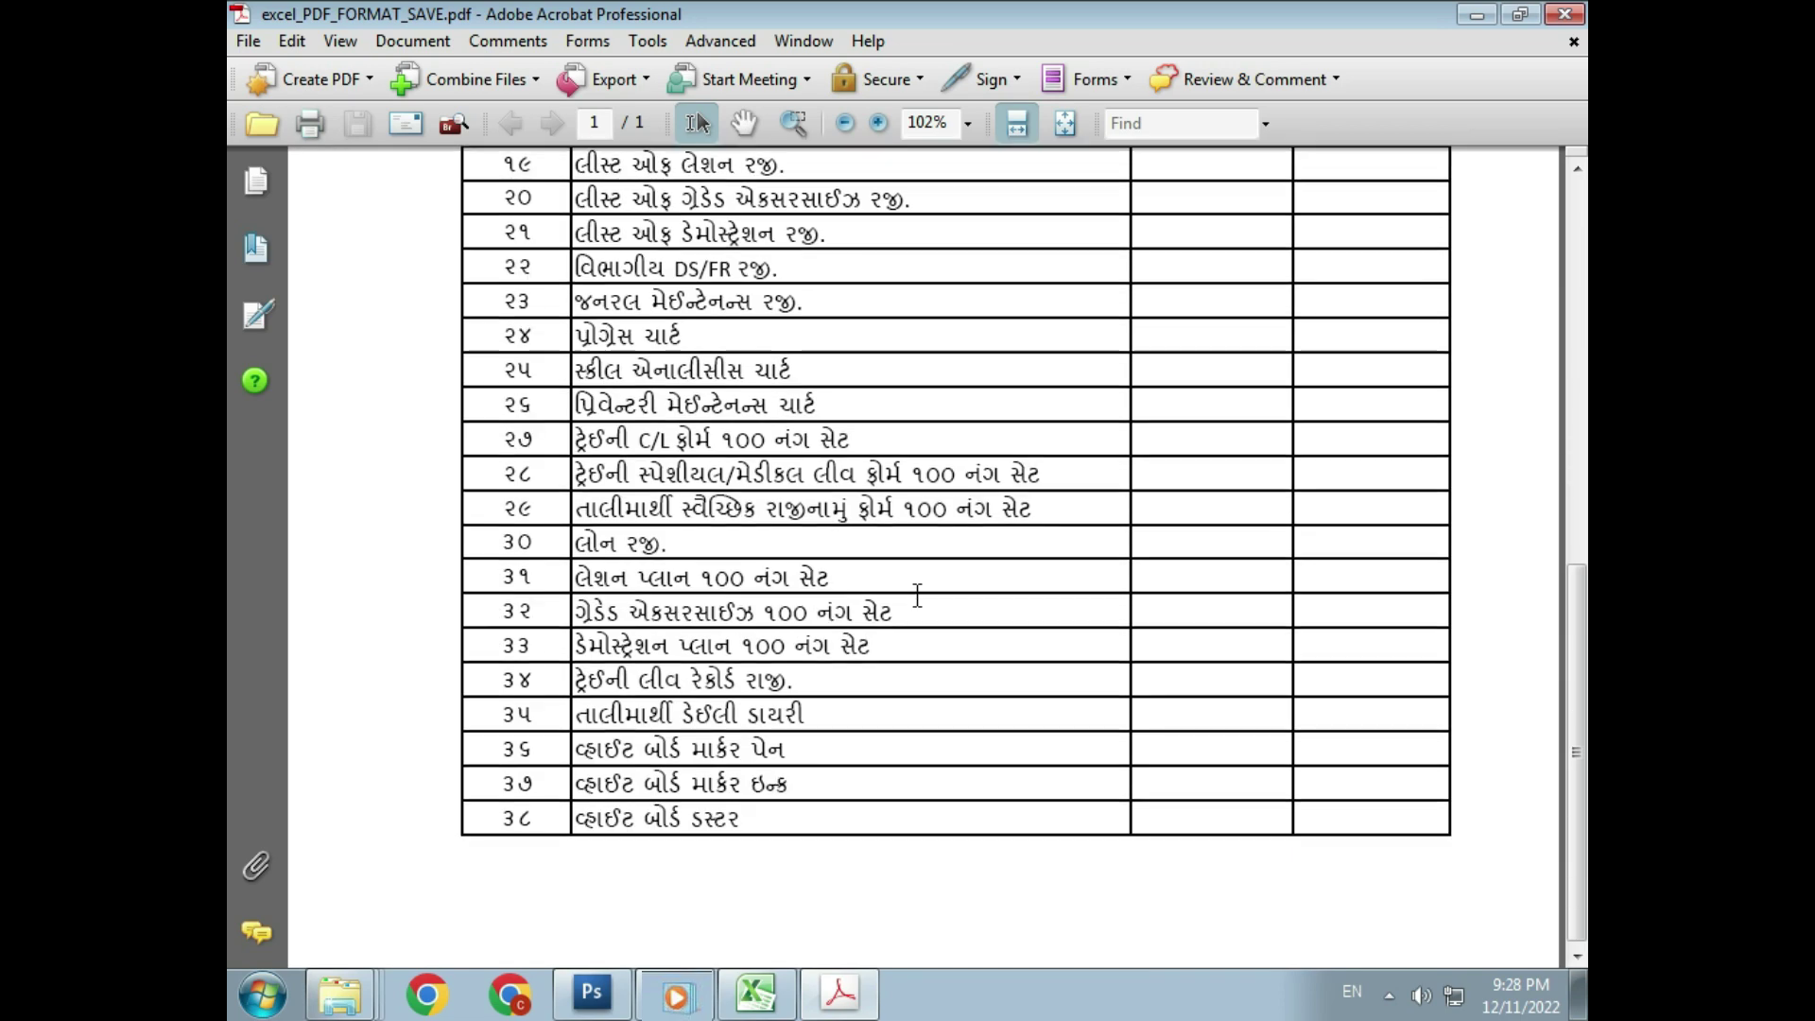
left_click(1564, 14)
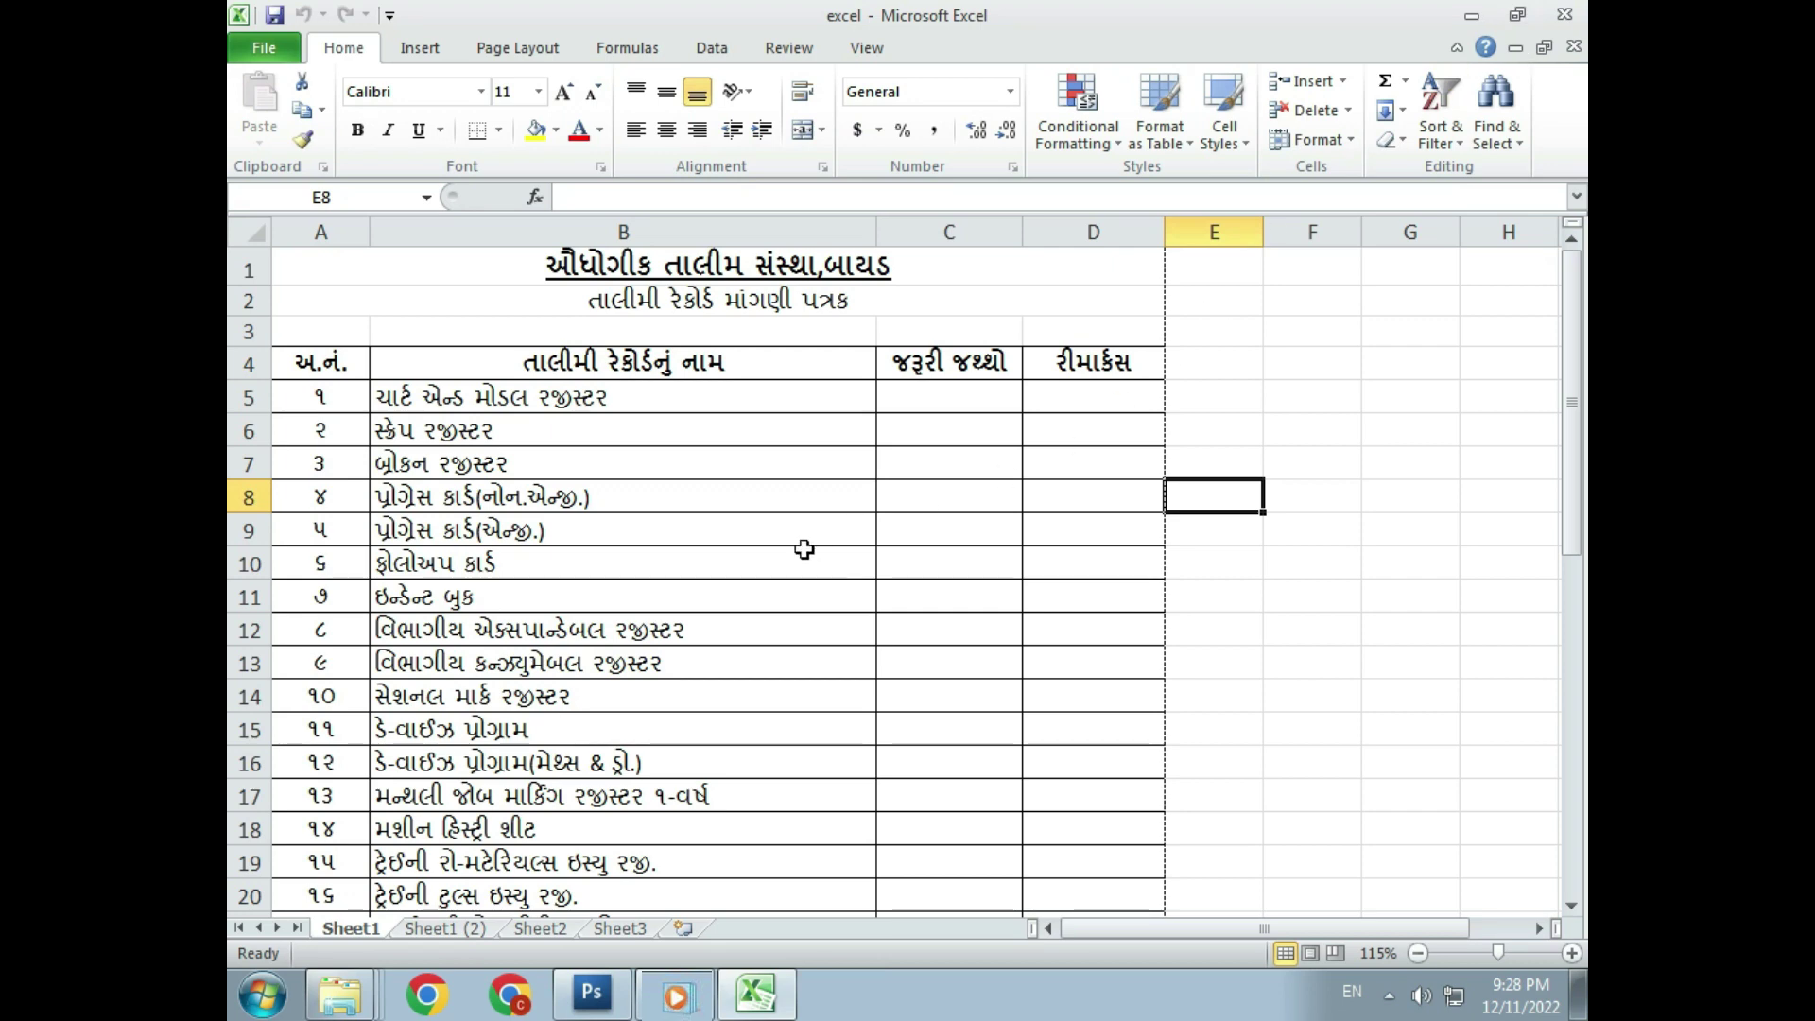
Save the workbook as a Web Page named excel on drive D:, keeping the web format
left_click(275, 54)
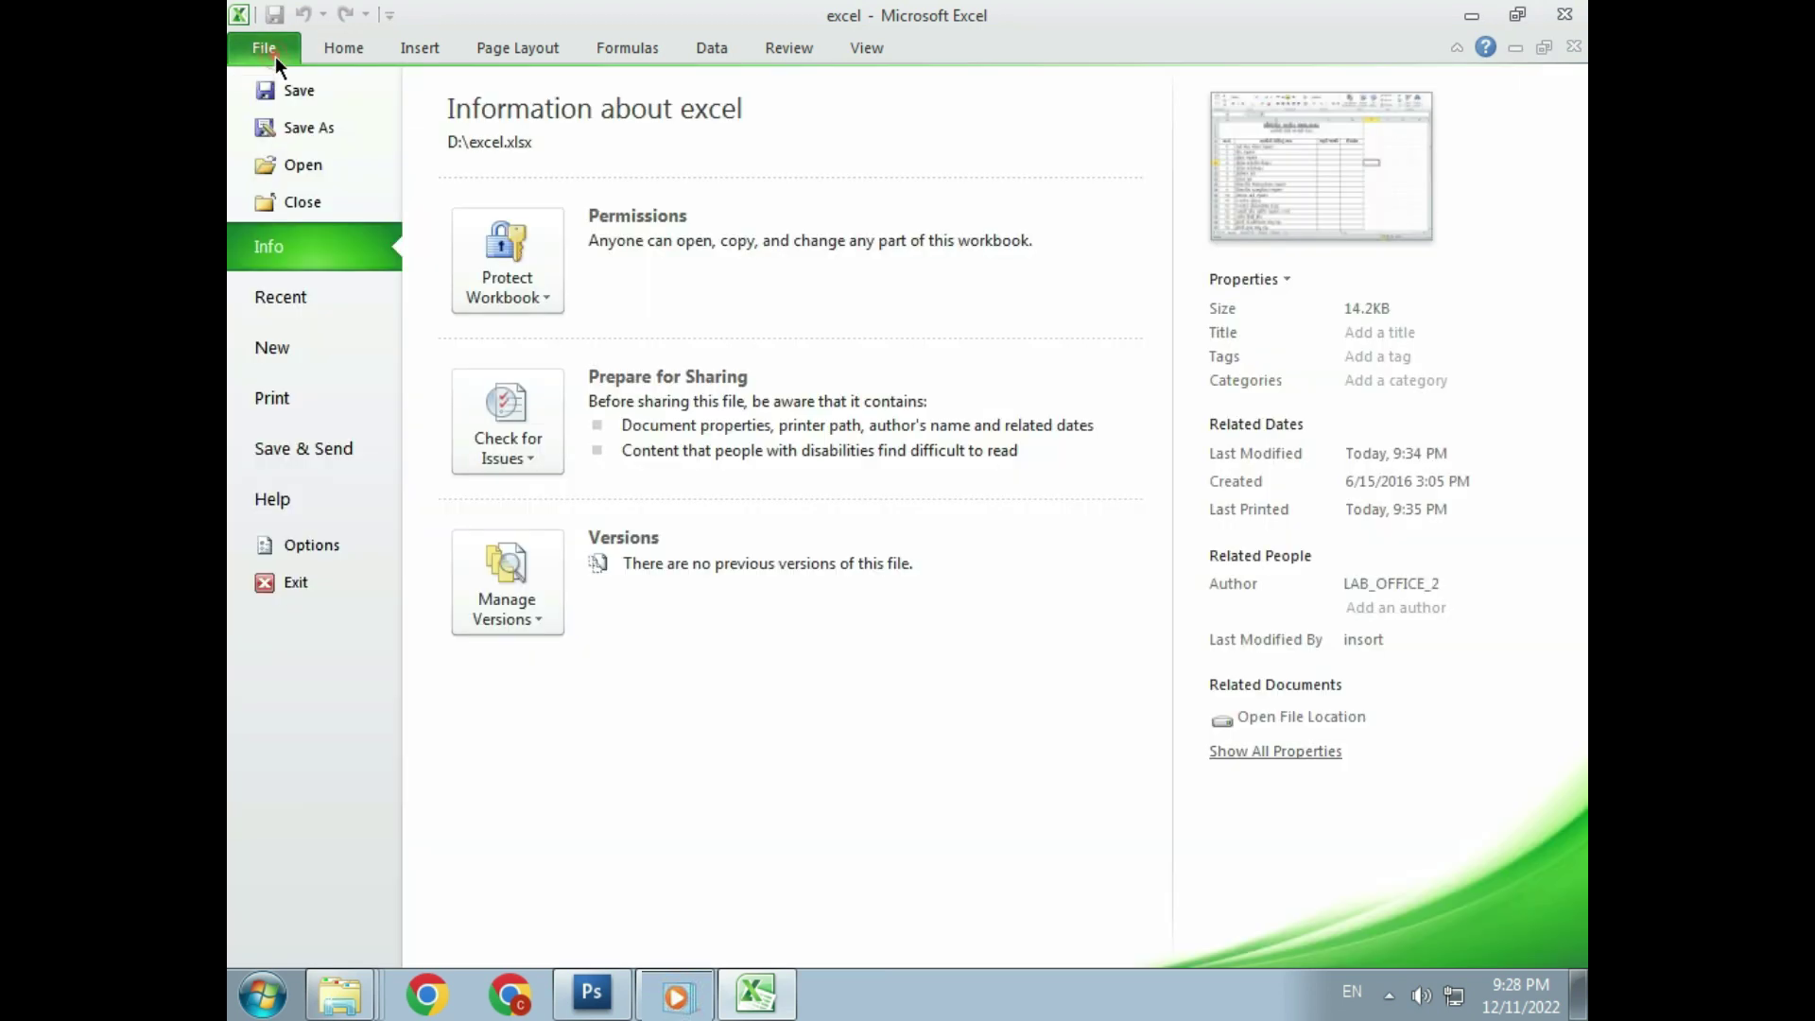
left_click(308, 127)
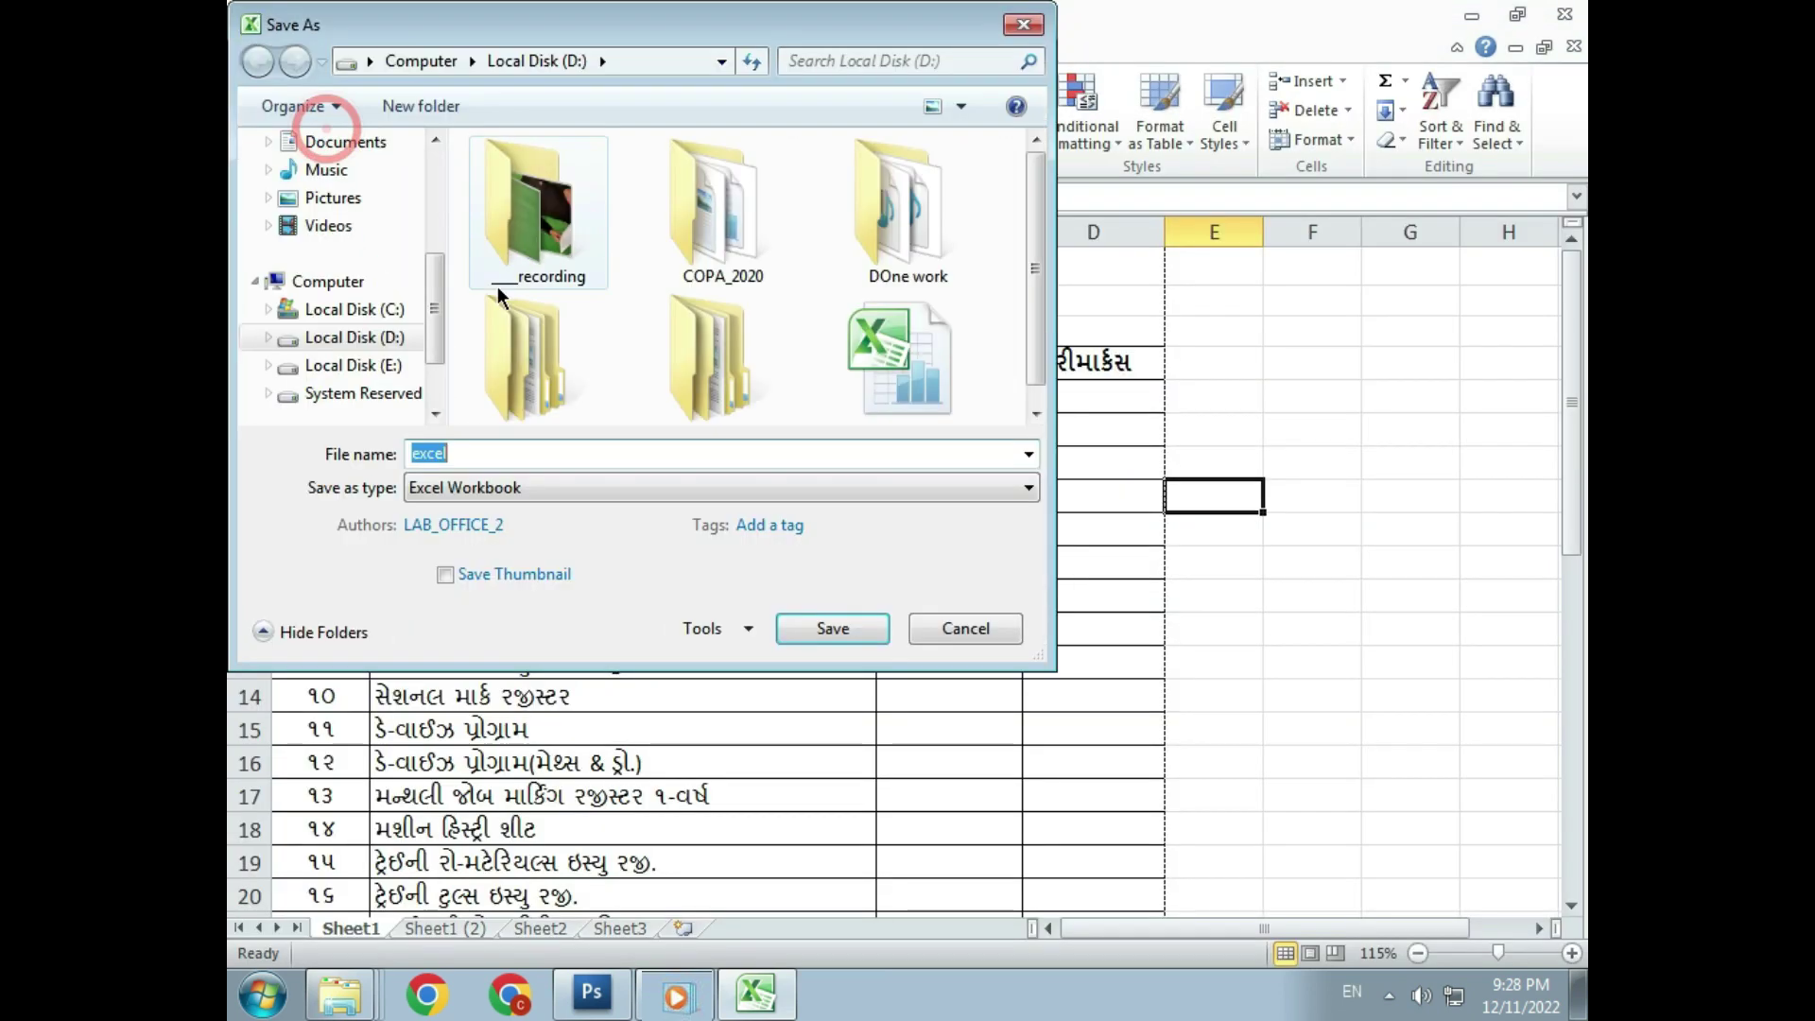
left_click(576, 489)
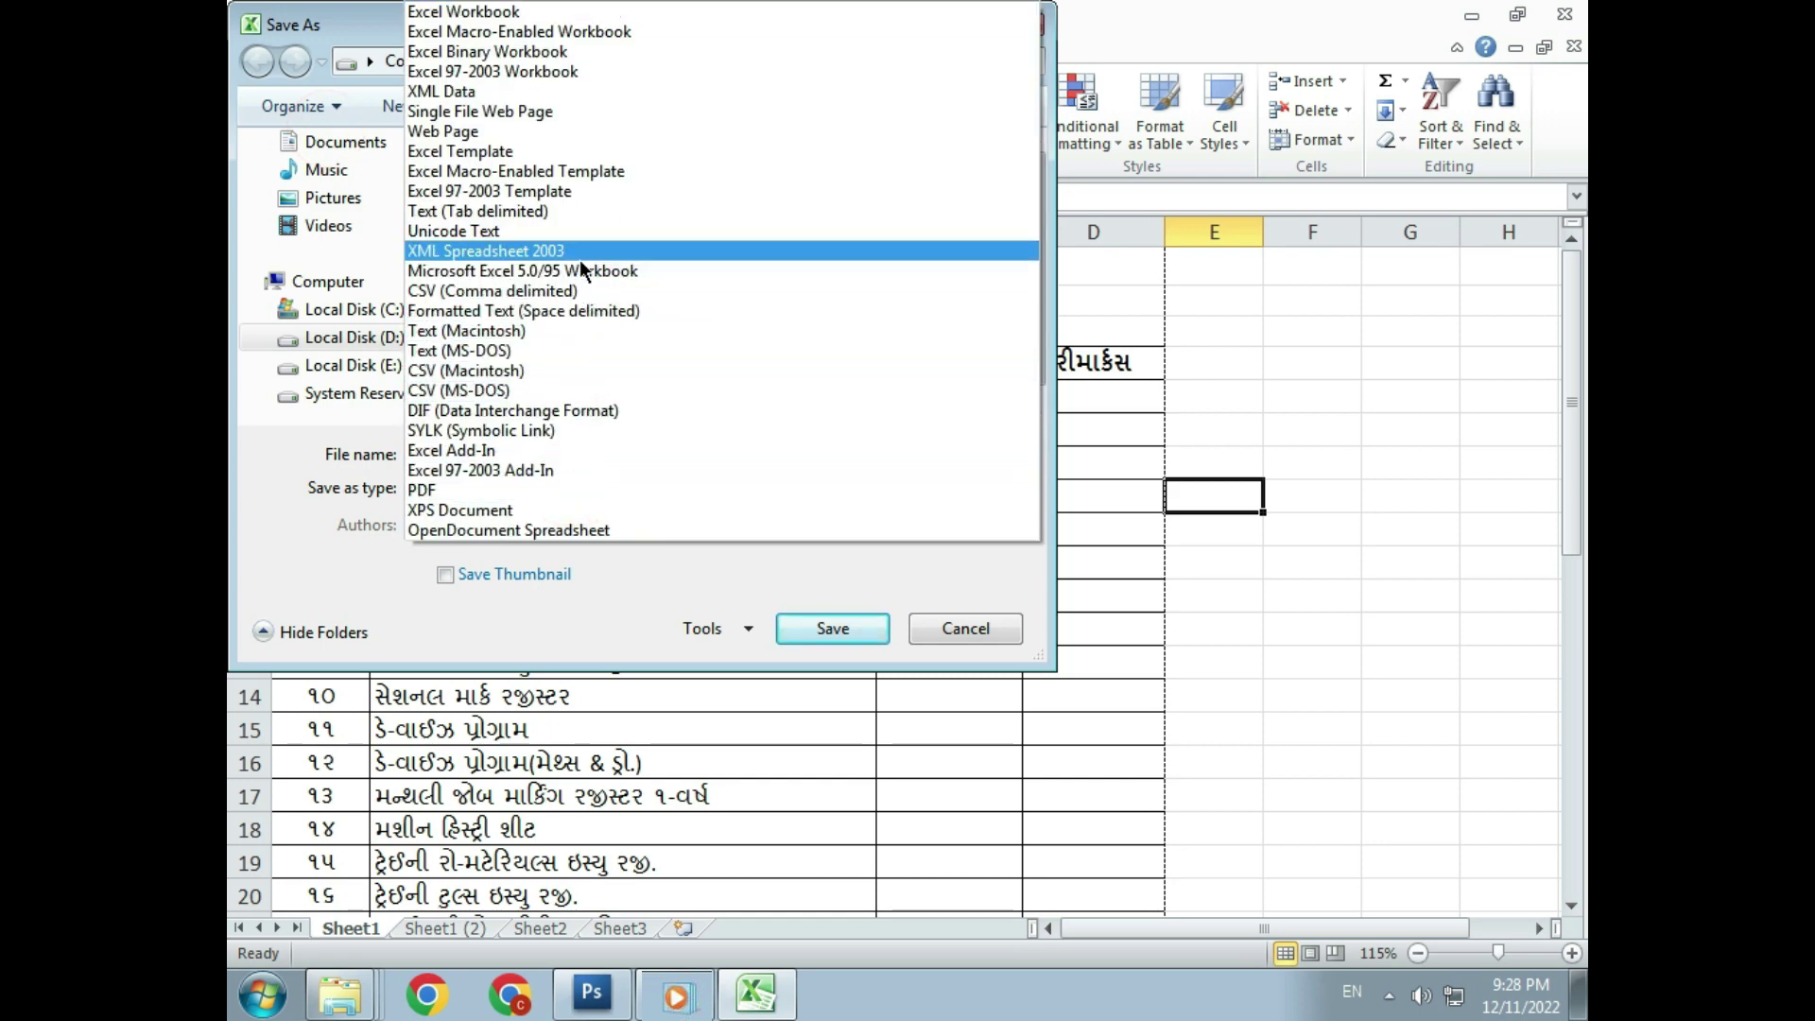
left_click(571, 132)
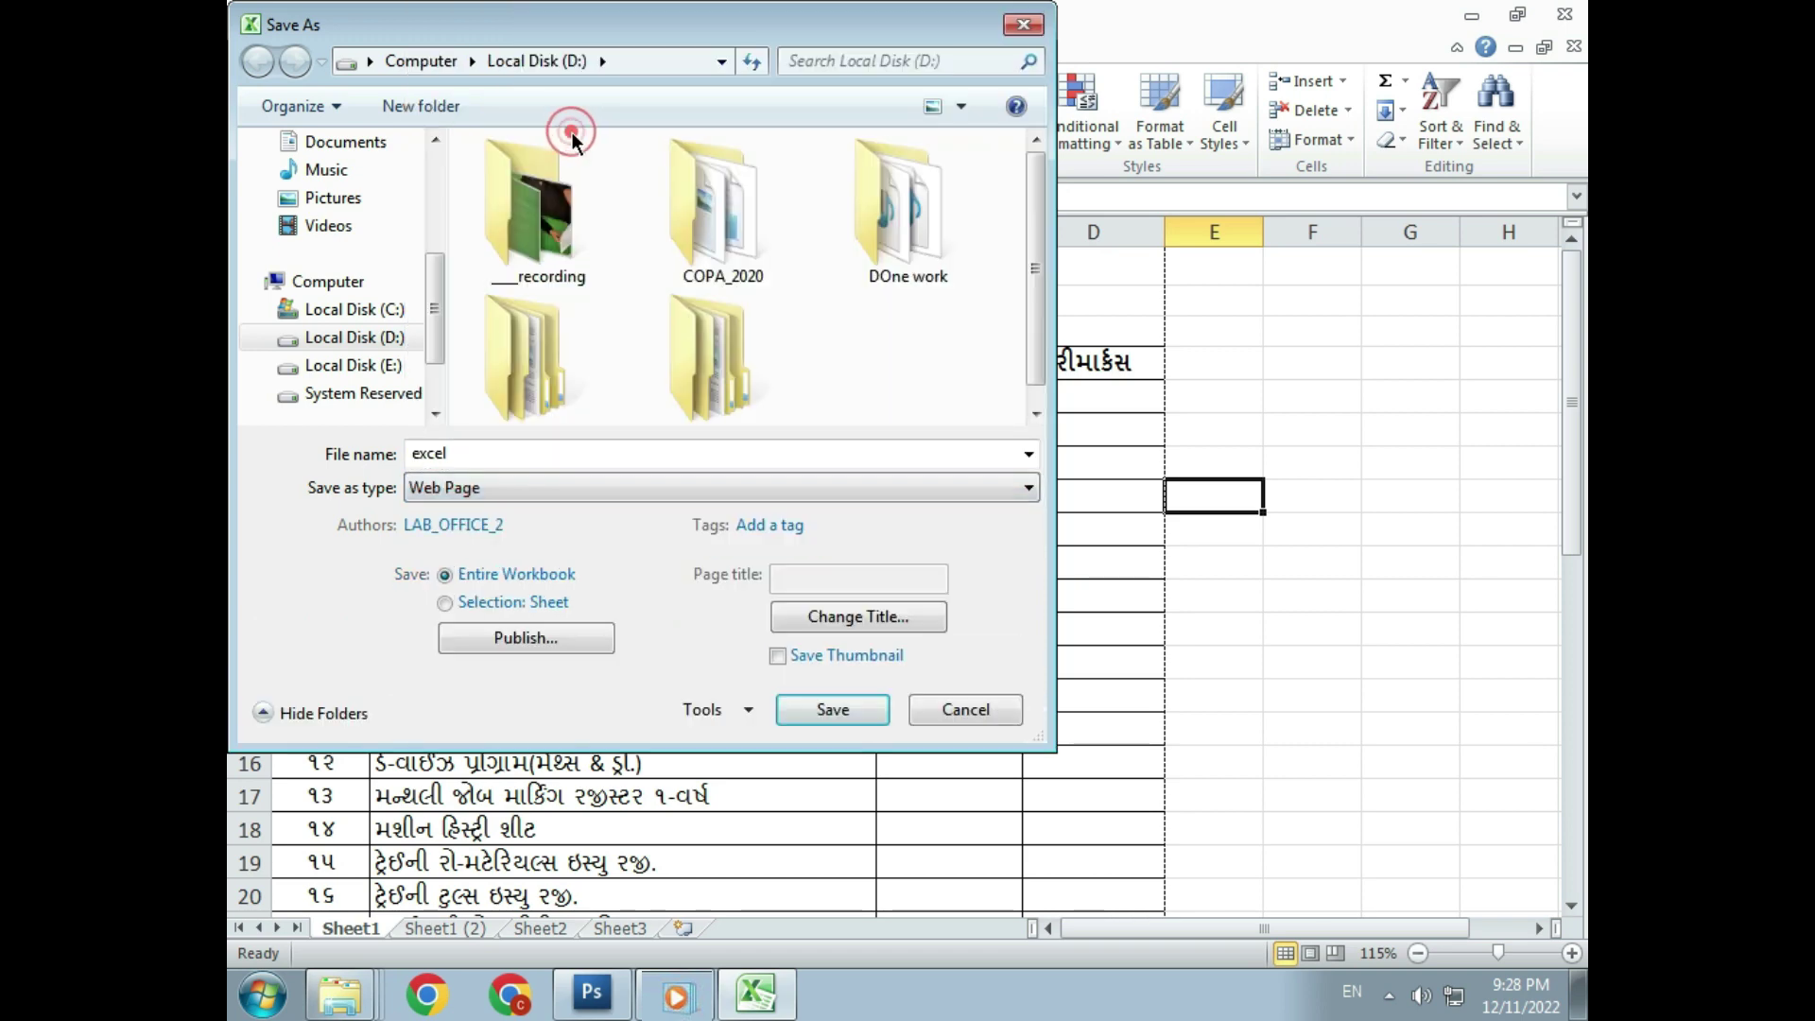
left_click(835, 713)
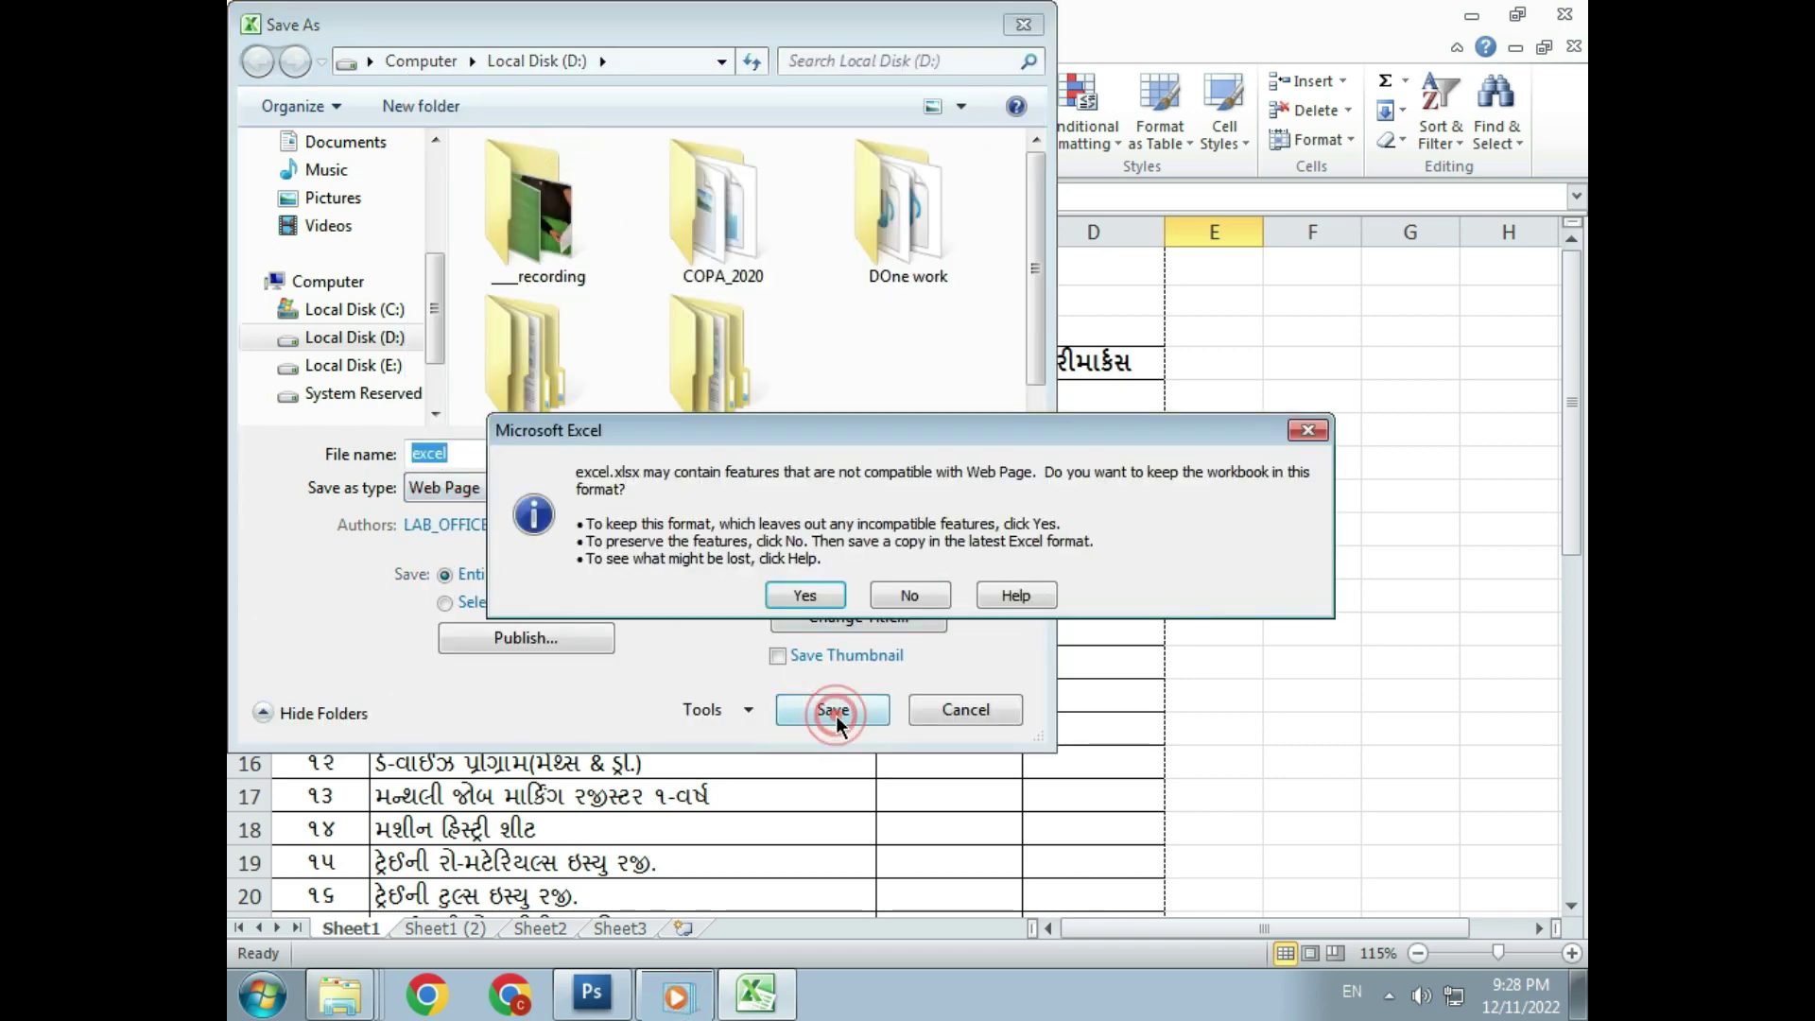
left_click(801, 594)
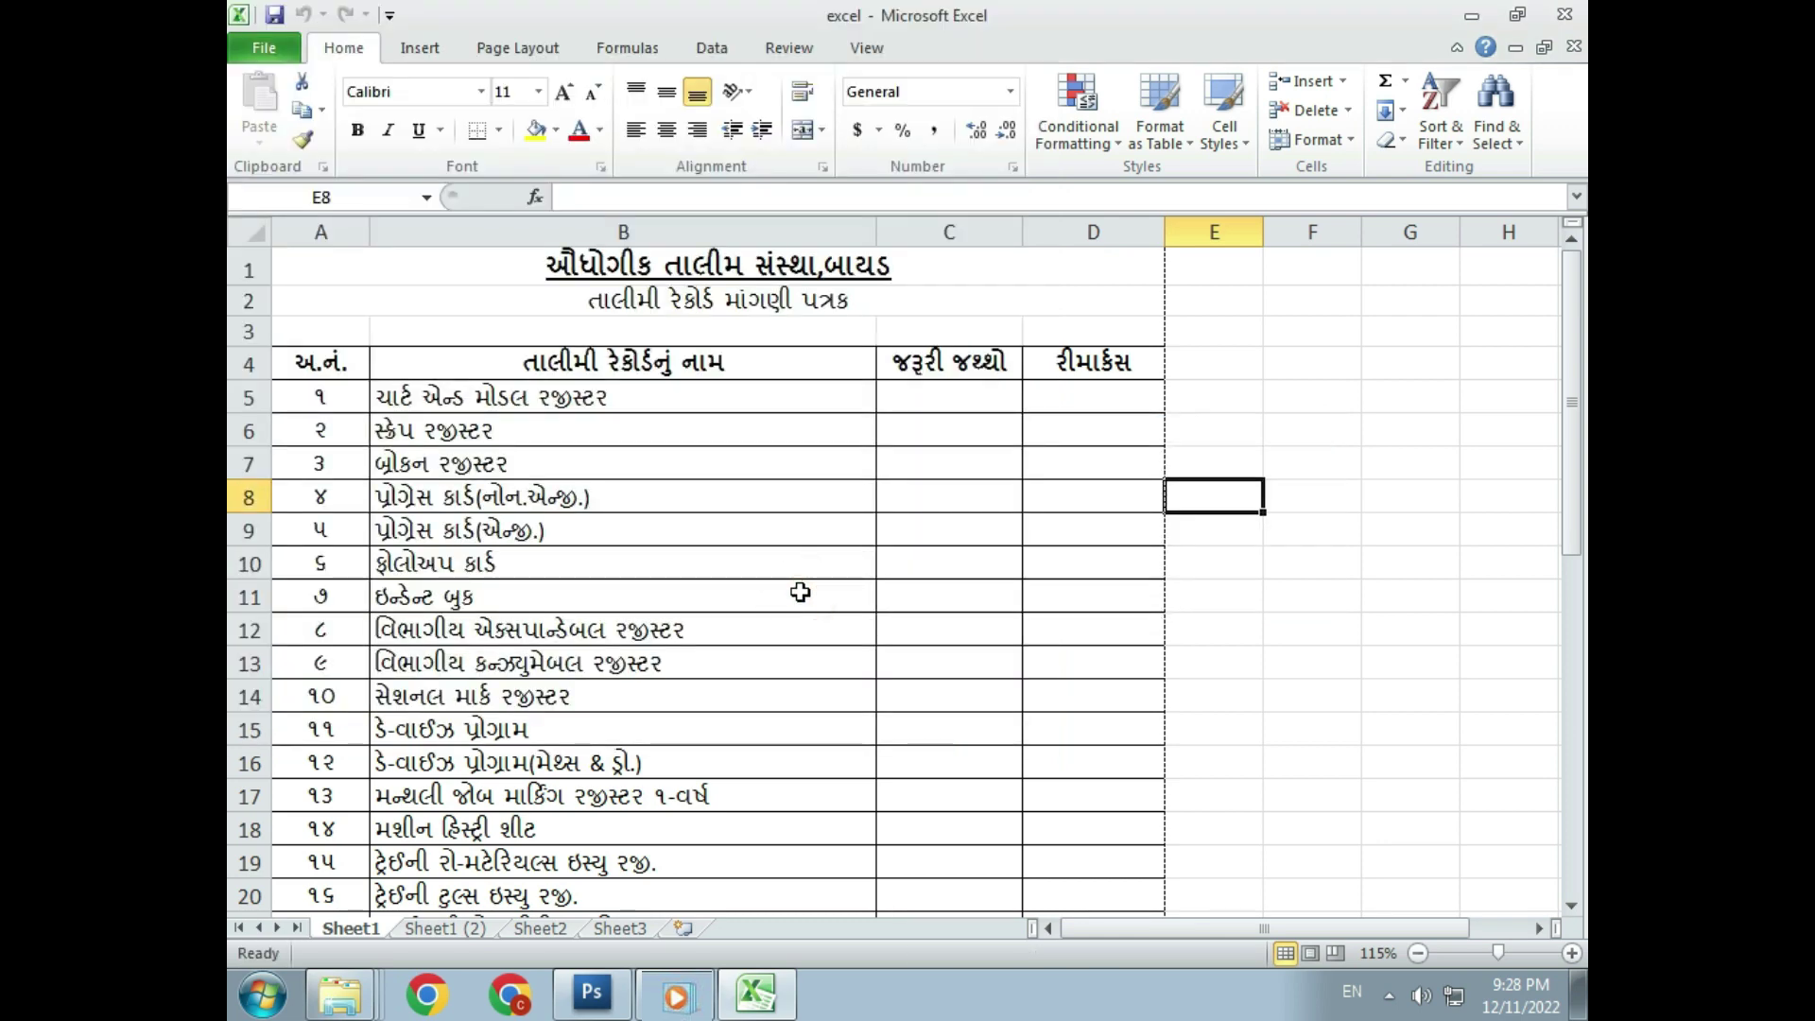
Browse to Local Disk (D:) and open the saved excel web page in Chrome
right_click(348, 1000)
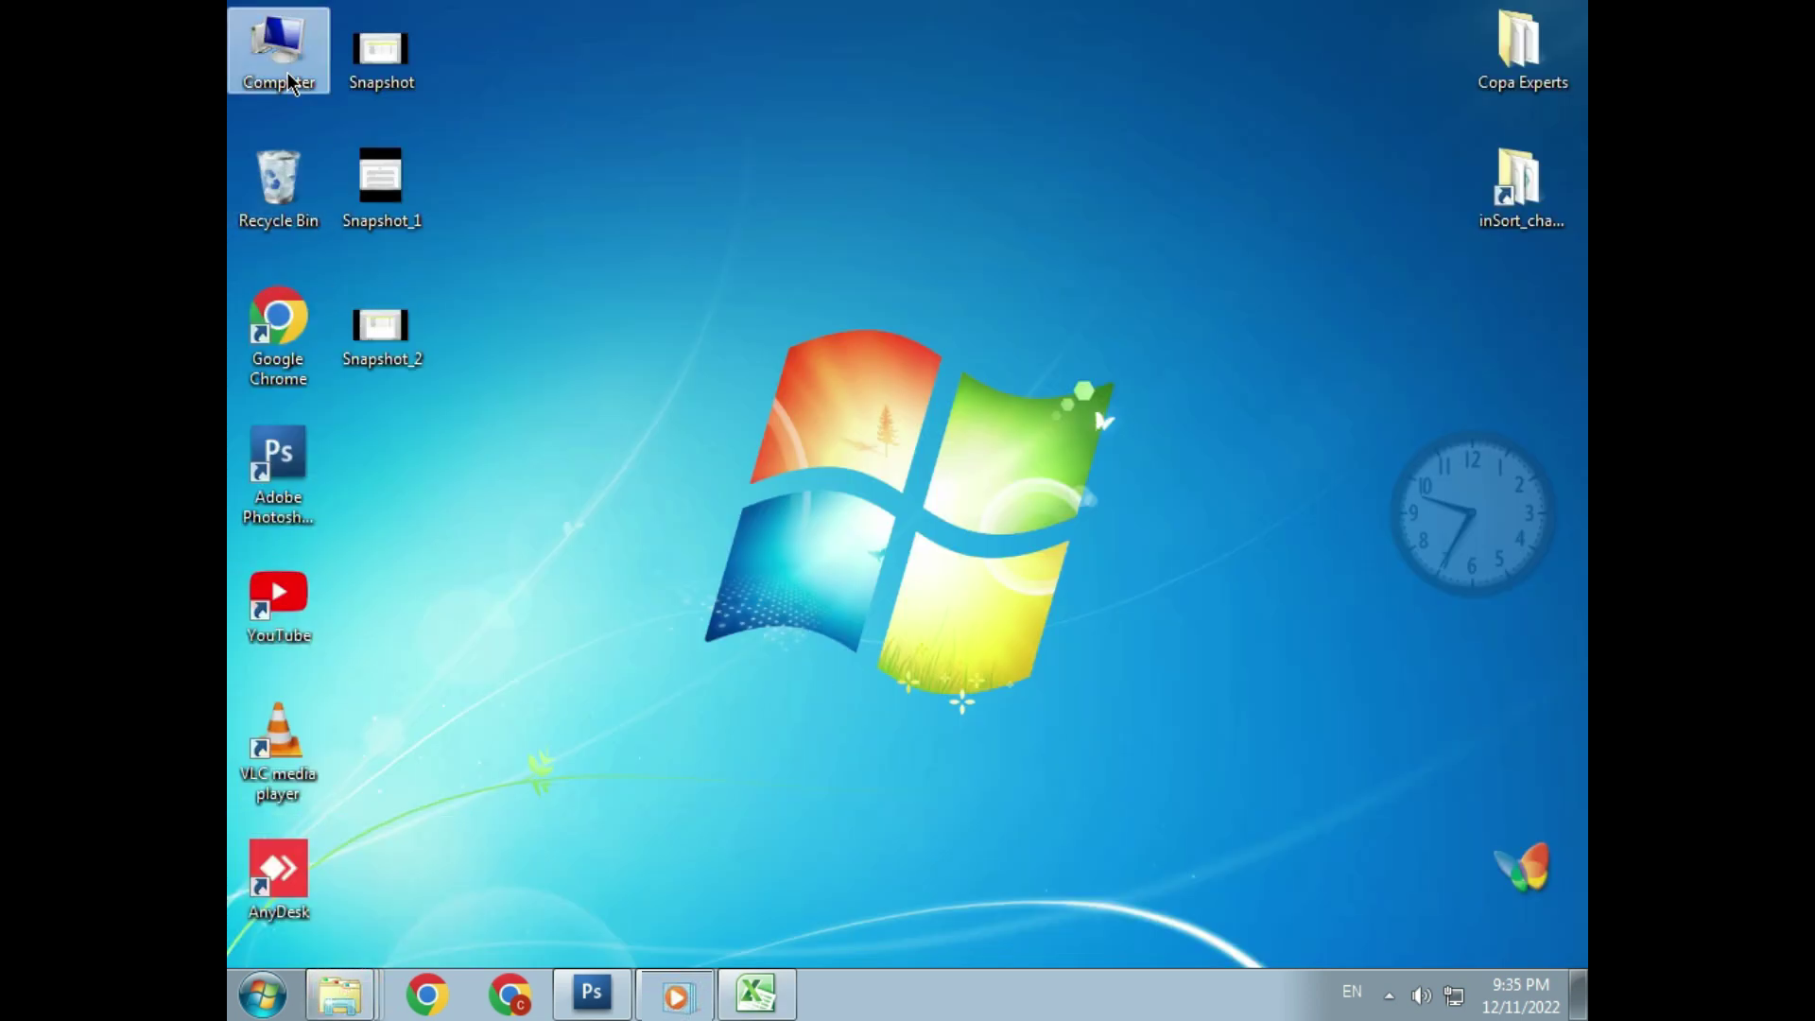
double_click(280, 45)
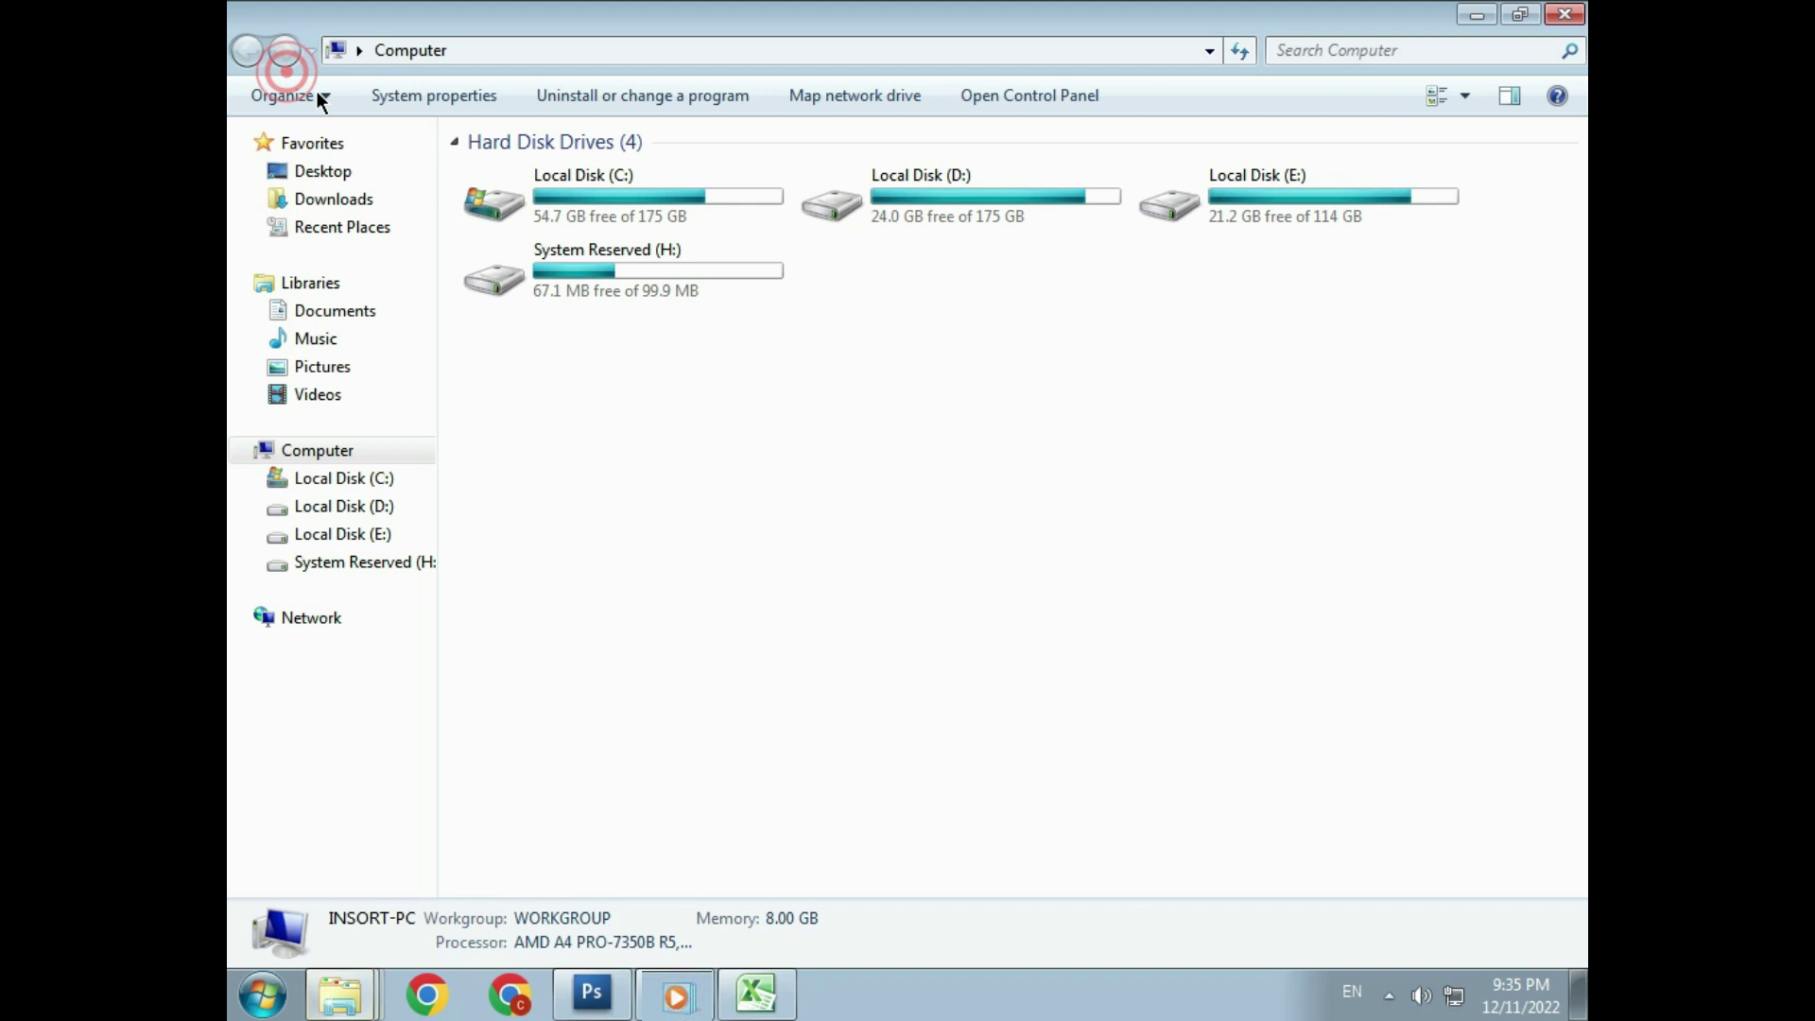
double_click(989, 202)
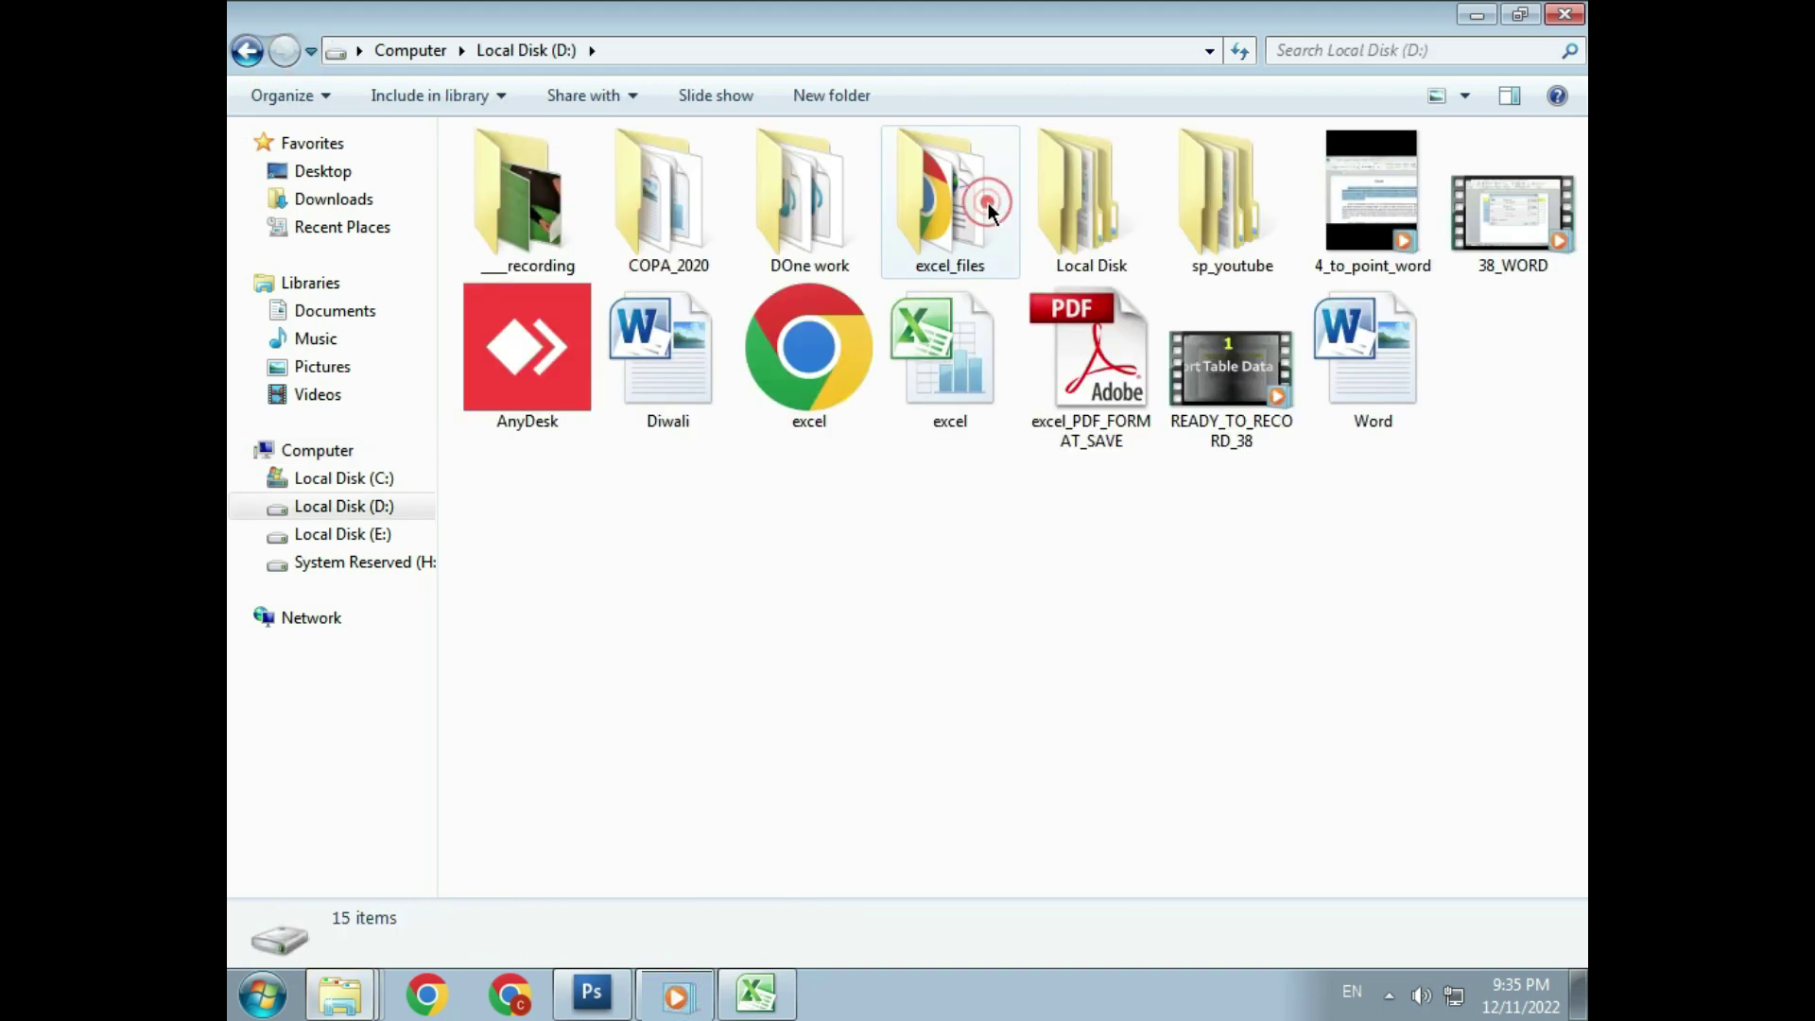
left_click(837, 356)
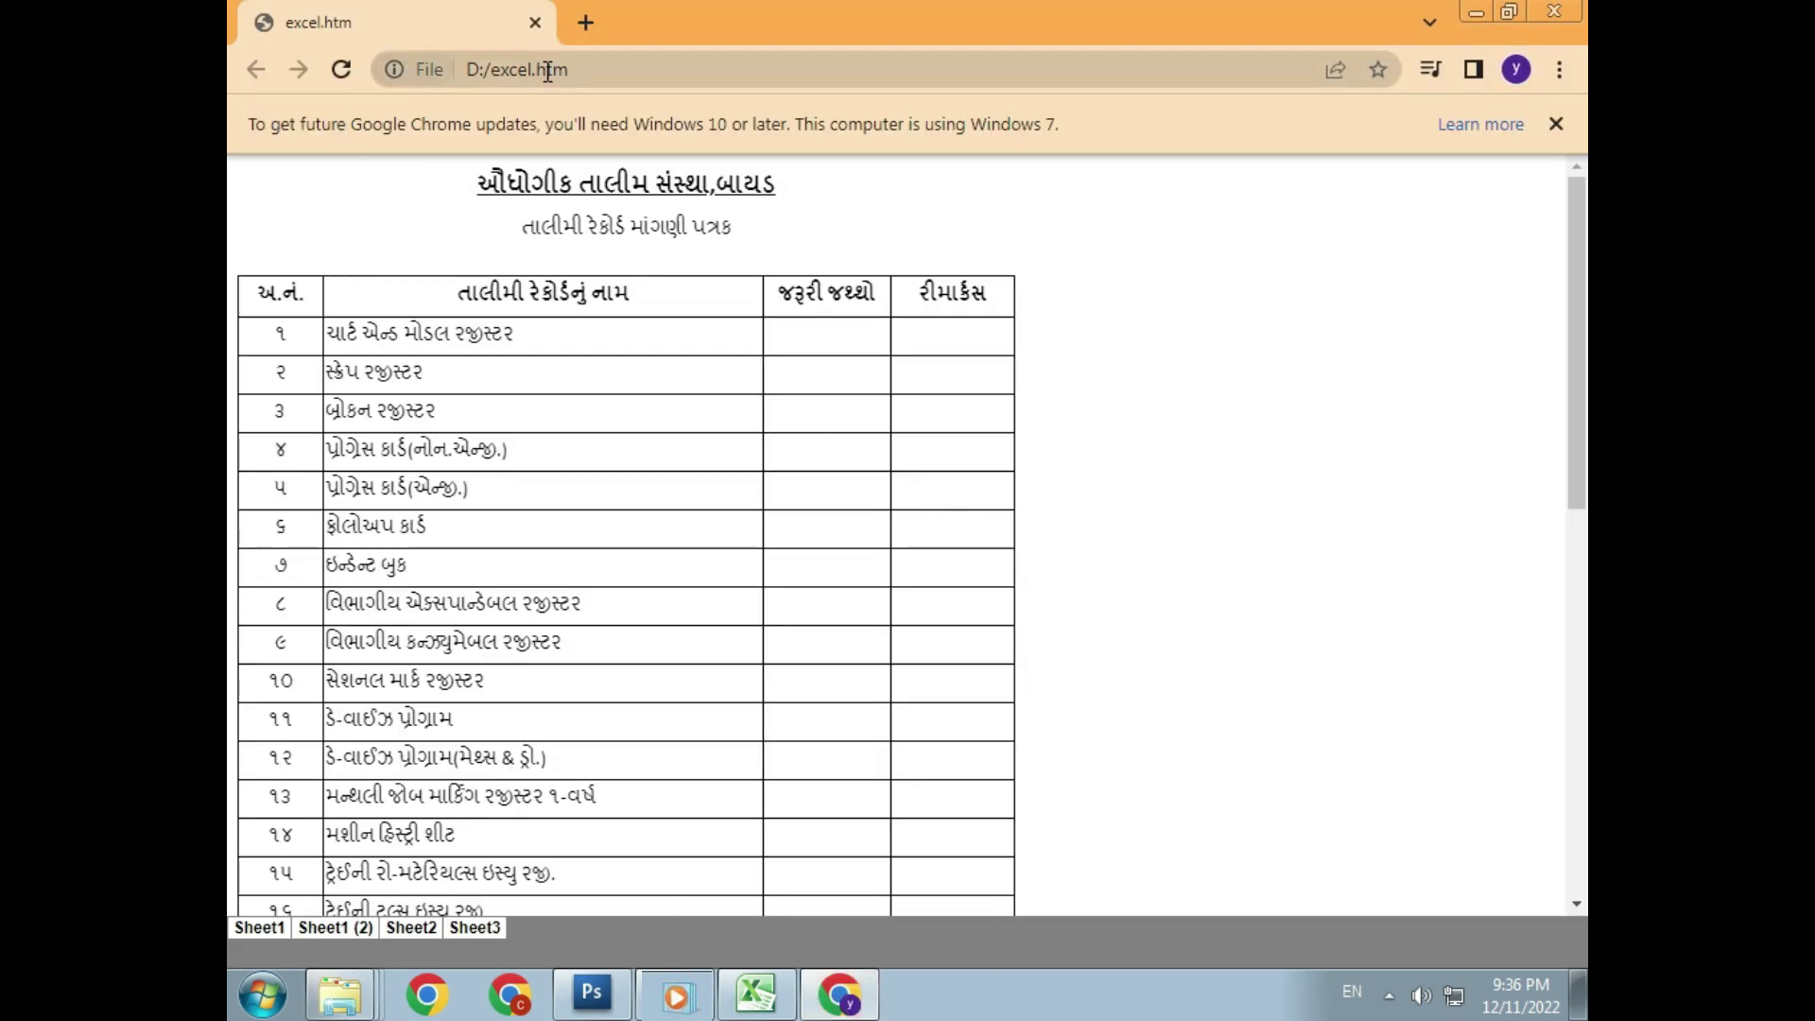
scroll(698, 321, "down", 5)
scroll(698, 321, "down", 4)
scroll(697, 322, "up", 10)
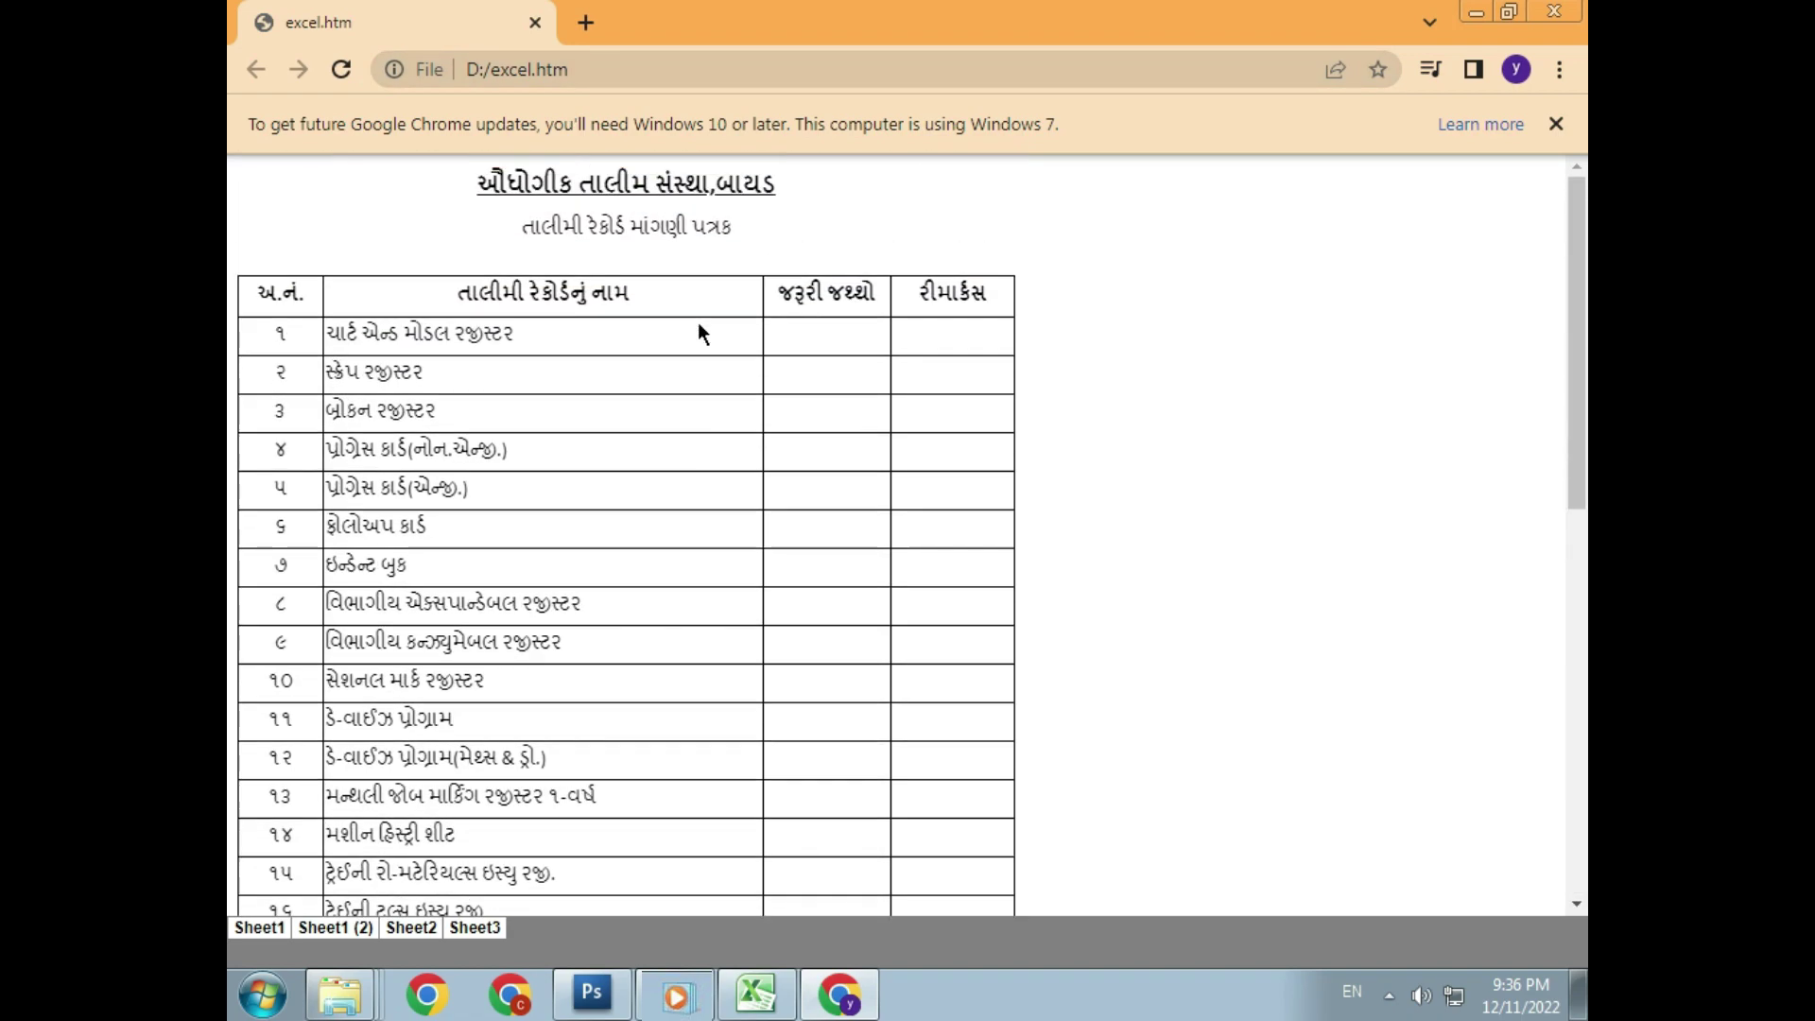
scroll(699, 331, "down", 1)
scroll(699, 331, "down", 8)
scroll(700, 331, "up", 8)
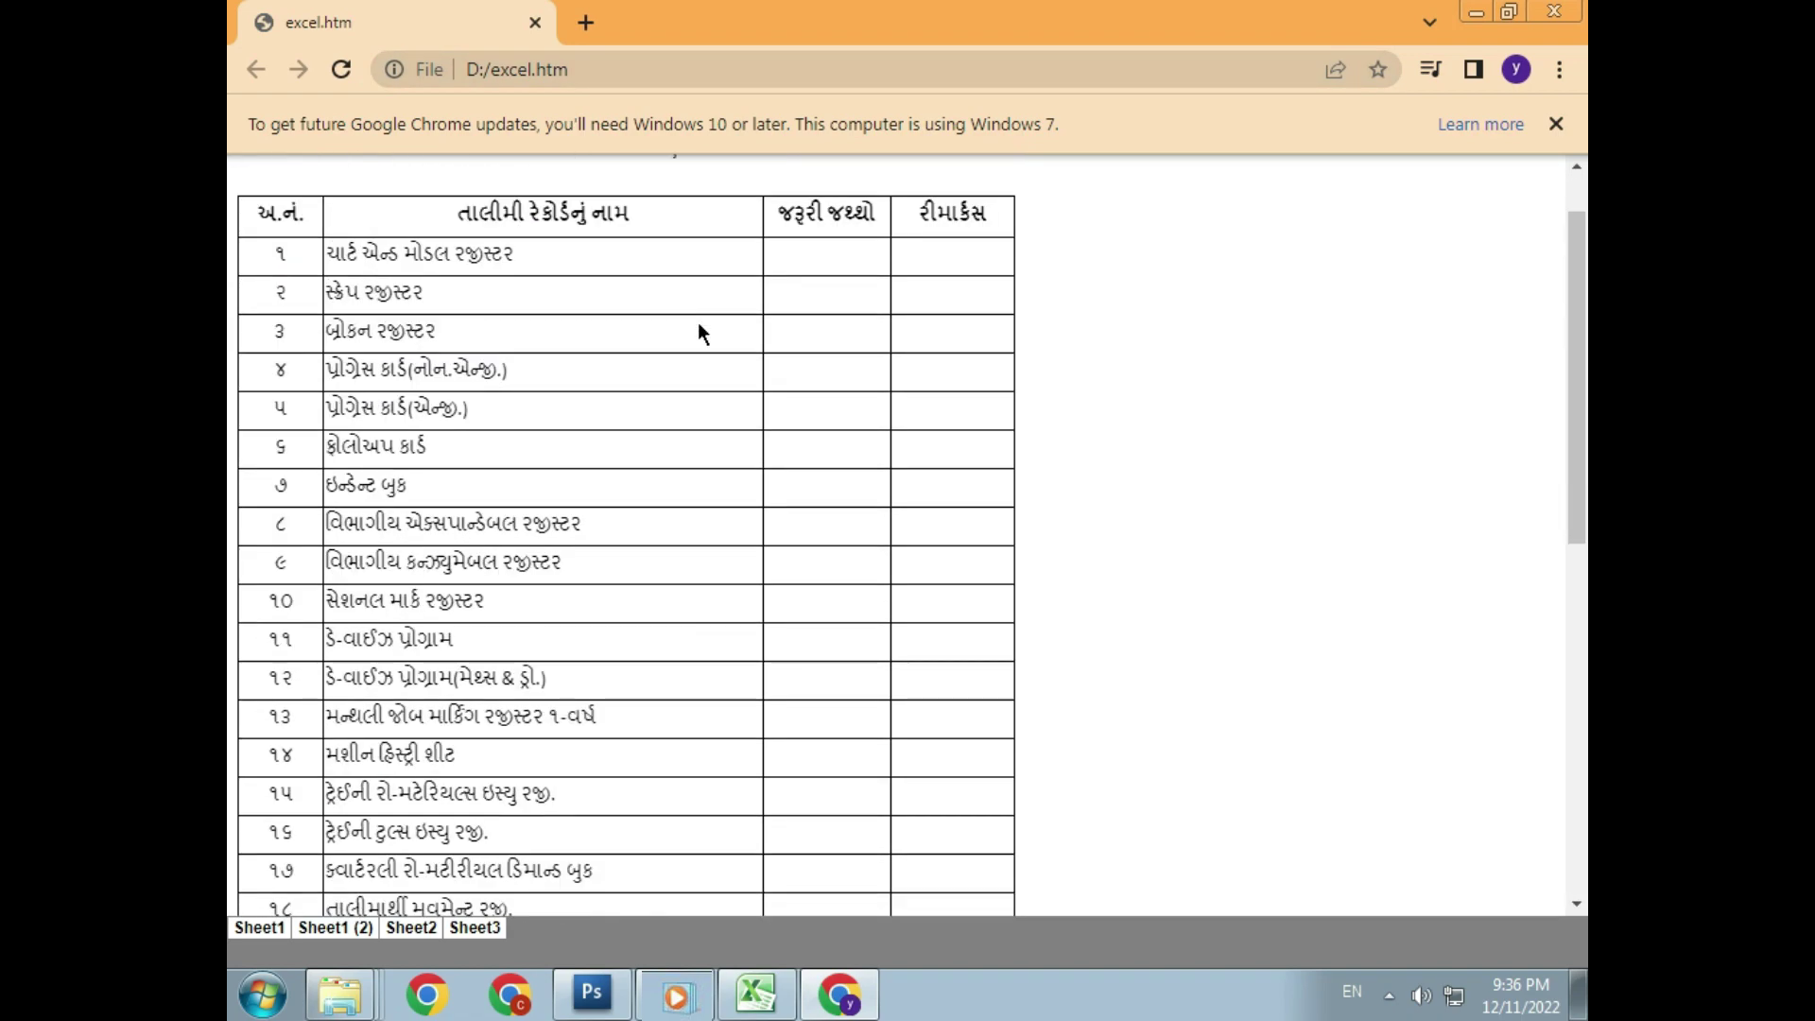
scroll(699, 331, "up", 1)
scroll(698, 331, "down", 5)
scroll(698, 331, "up", 5)
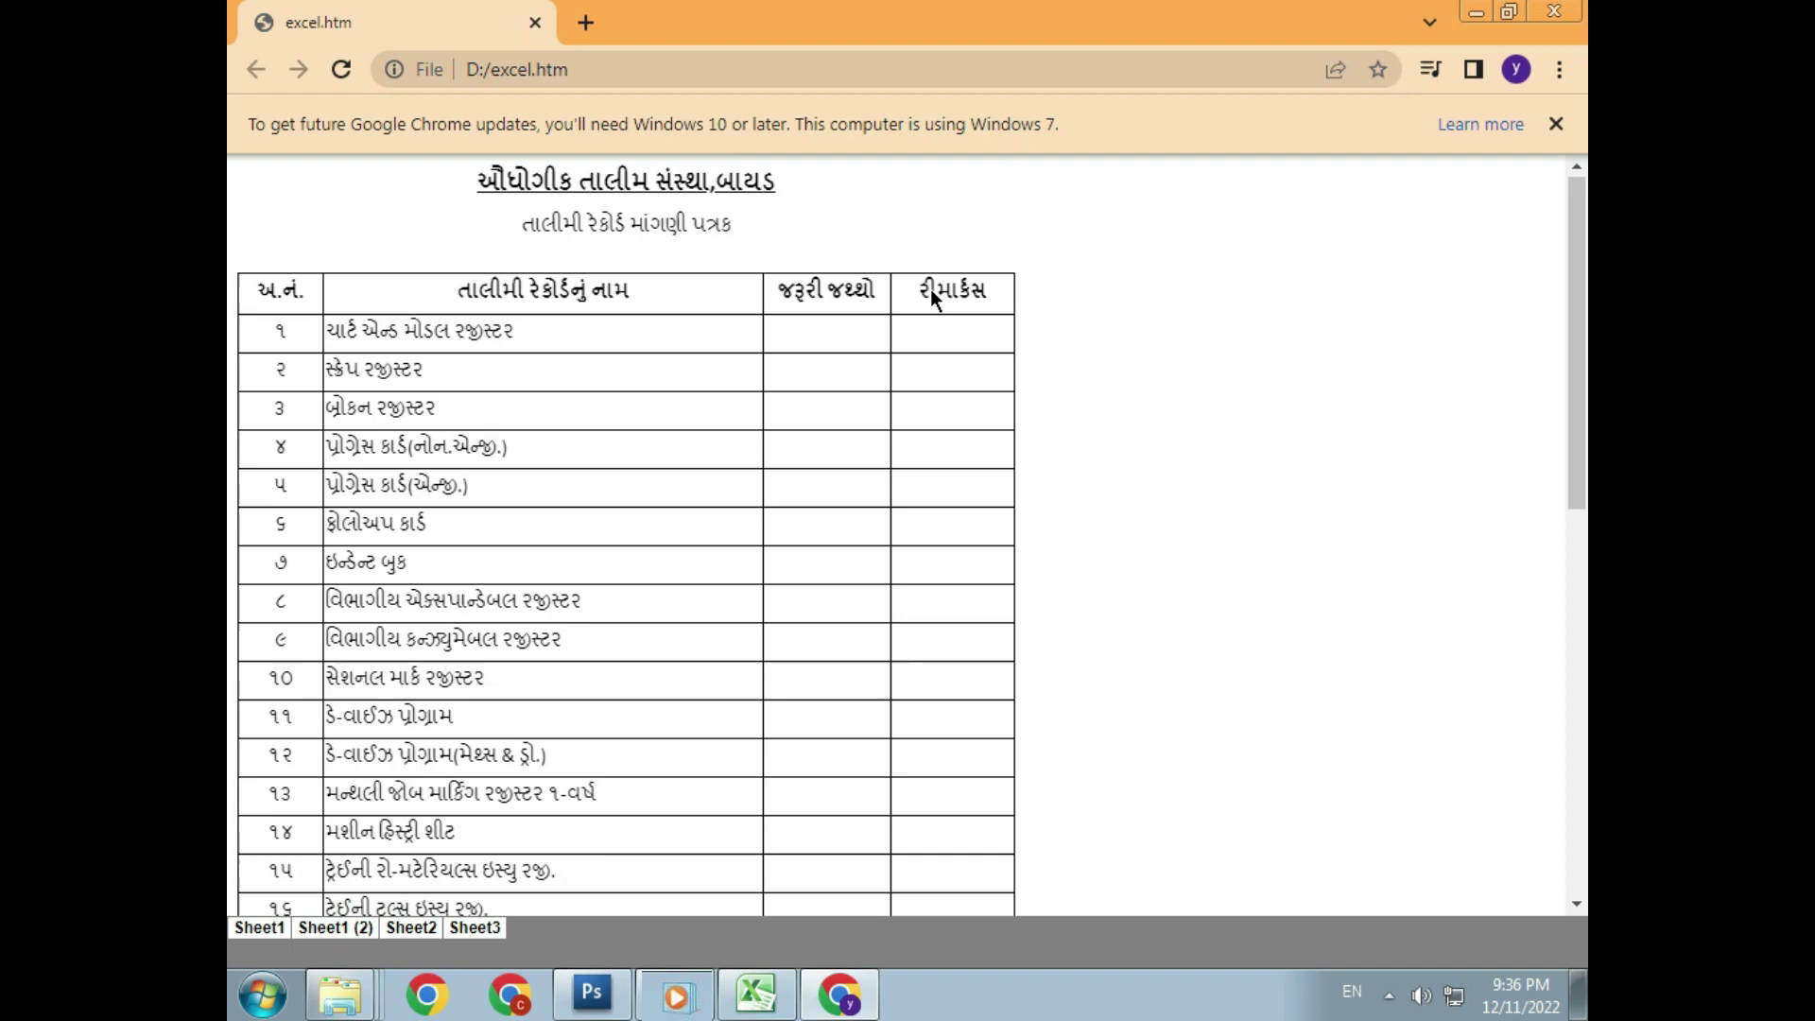
left_click(1554, 124)
scroll(734, 478, "down", 1)
scroll(734, 478, "down", 8)
scroll(734, 478, "up", 9)
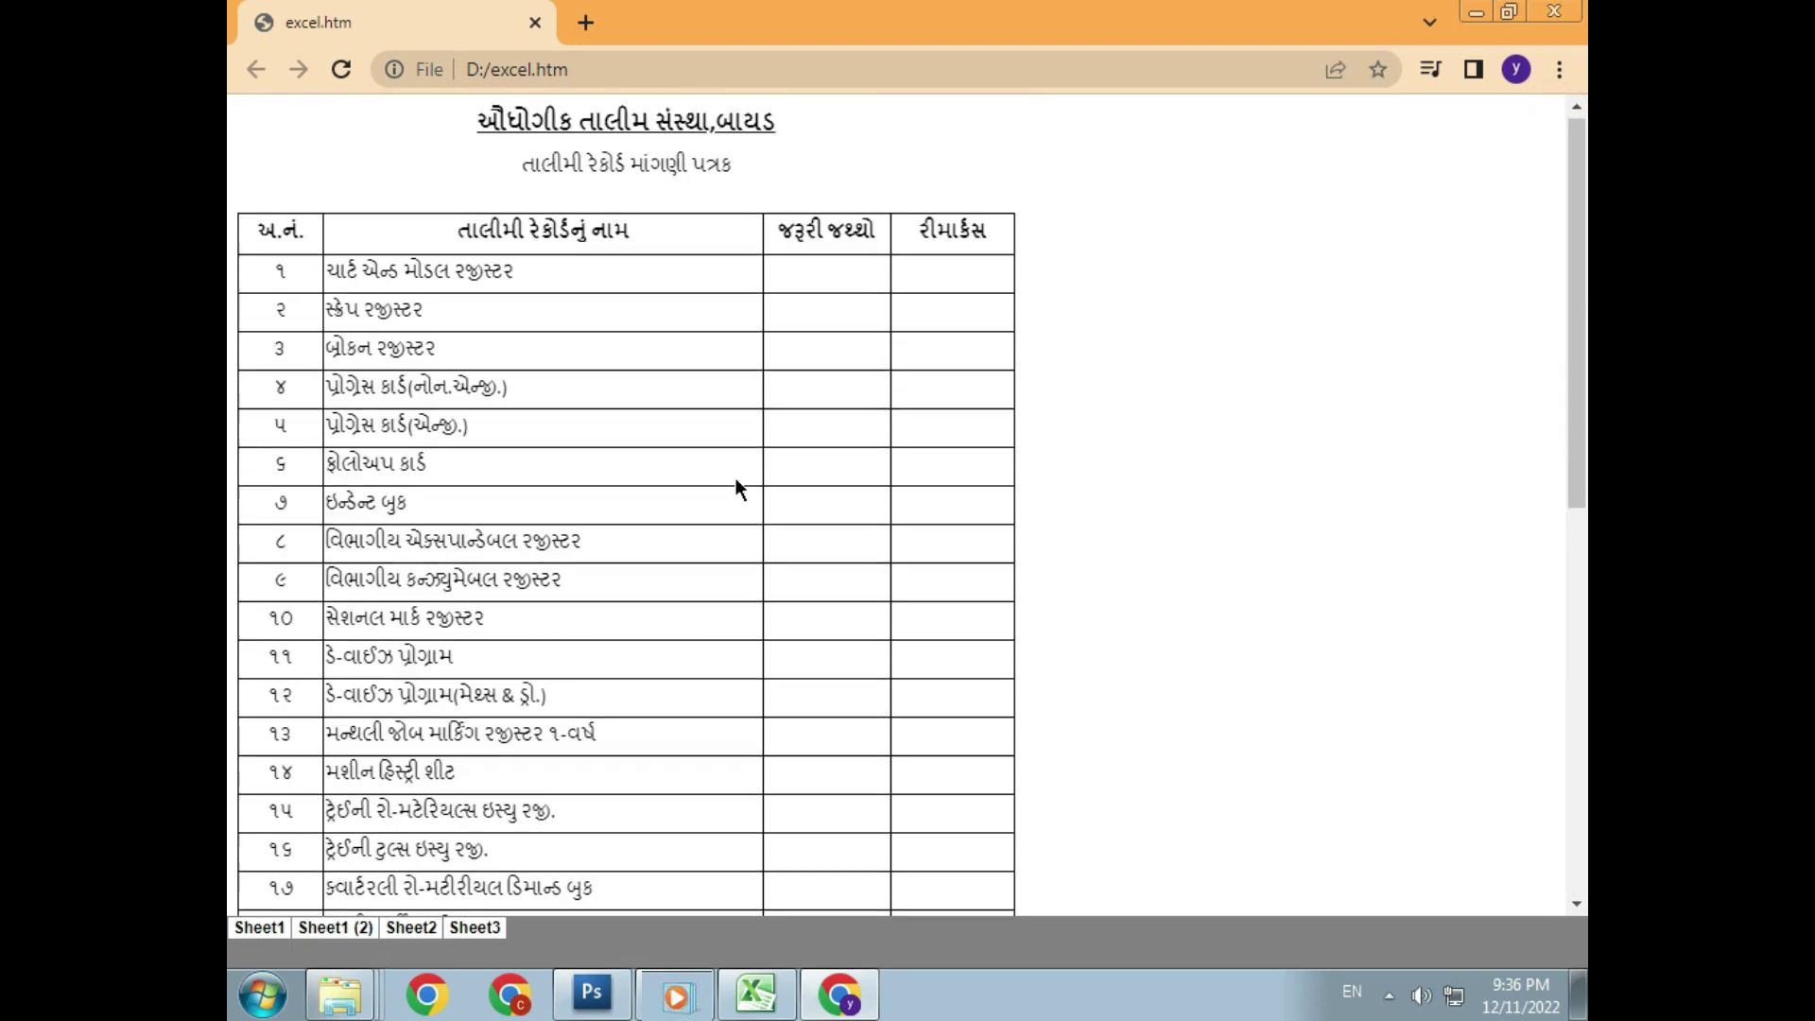
left_click(1554, 11)
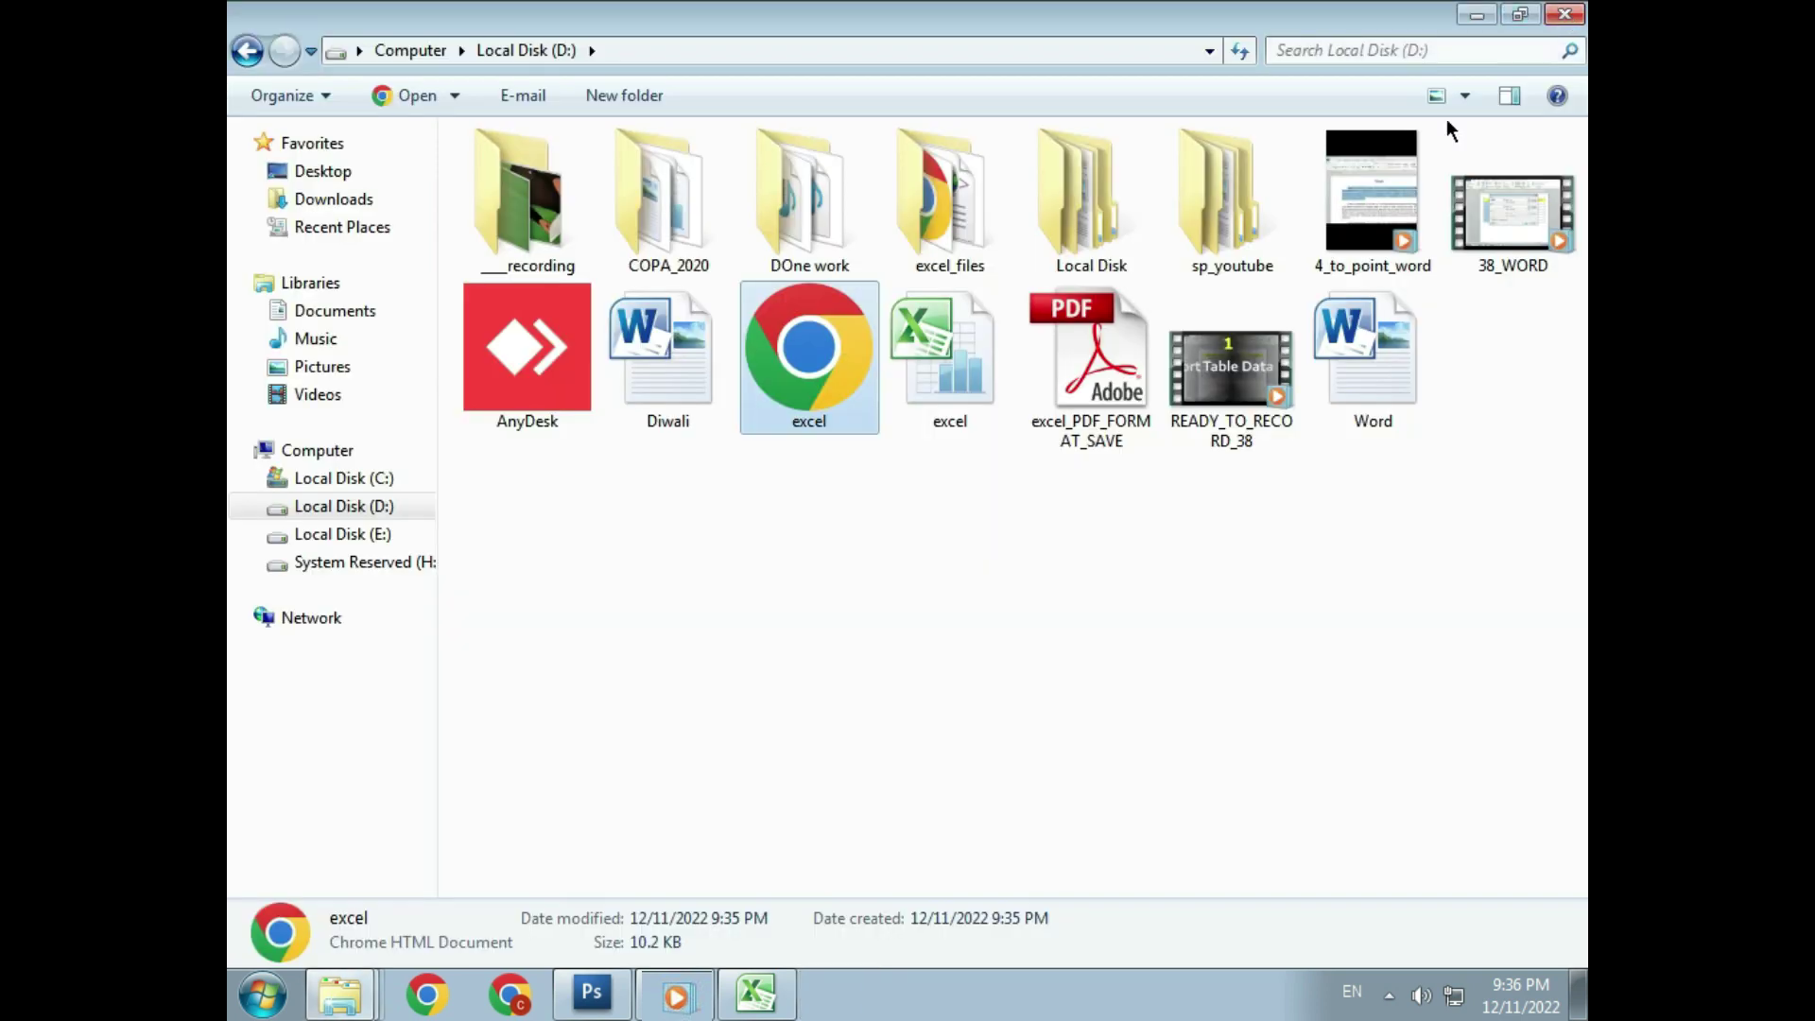
left_click(1134, 558)
left_click(1117, 393)
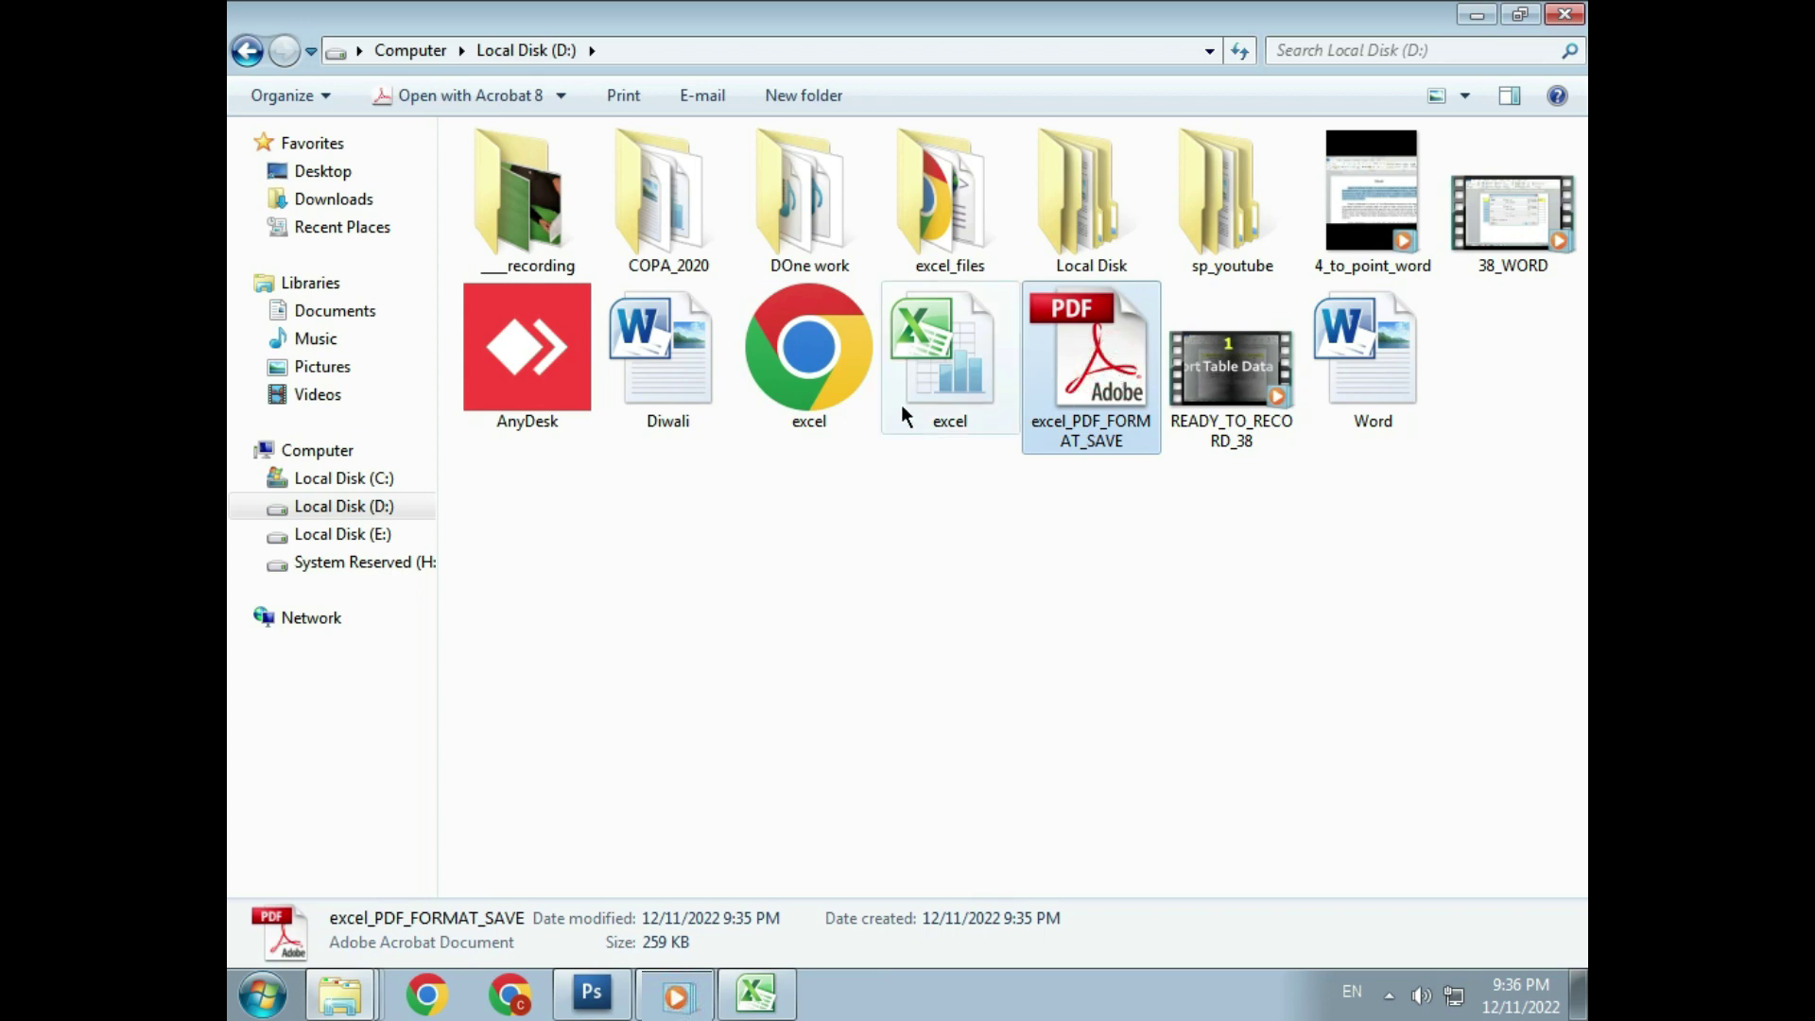
left_click(826, 360)
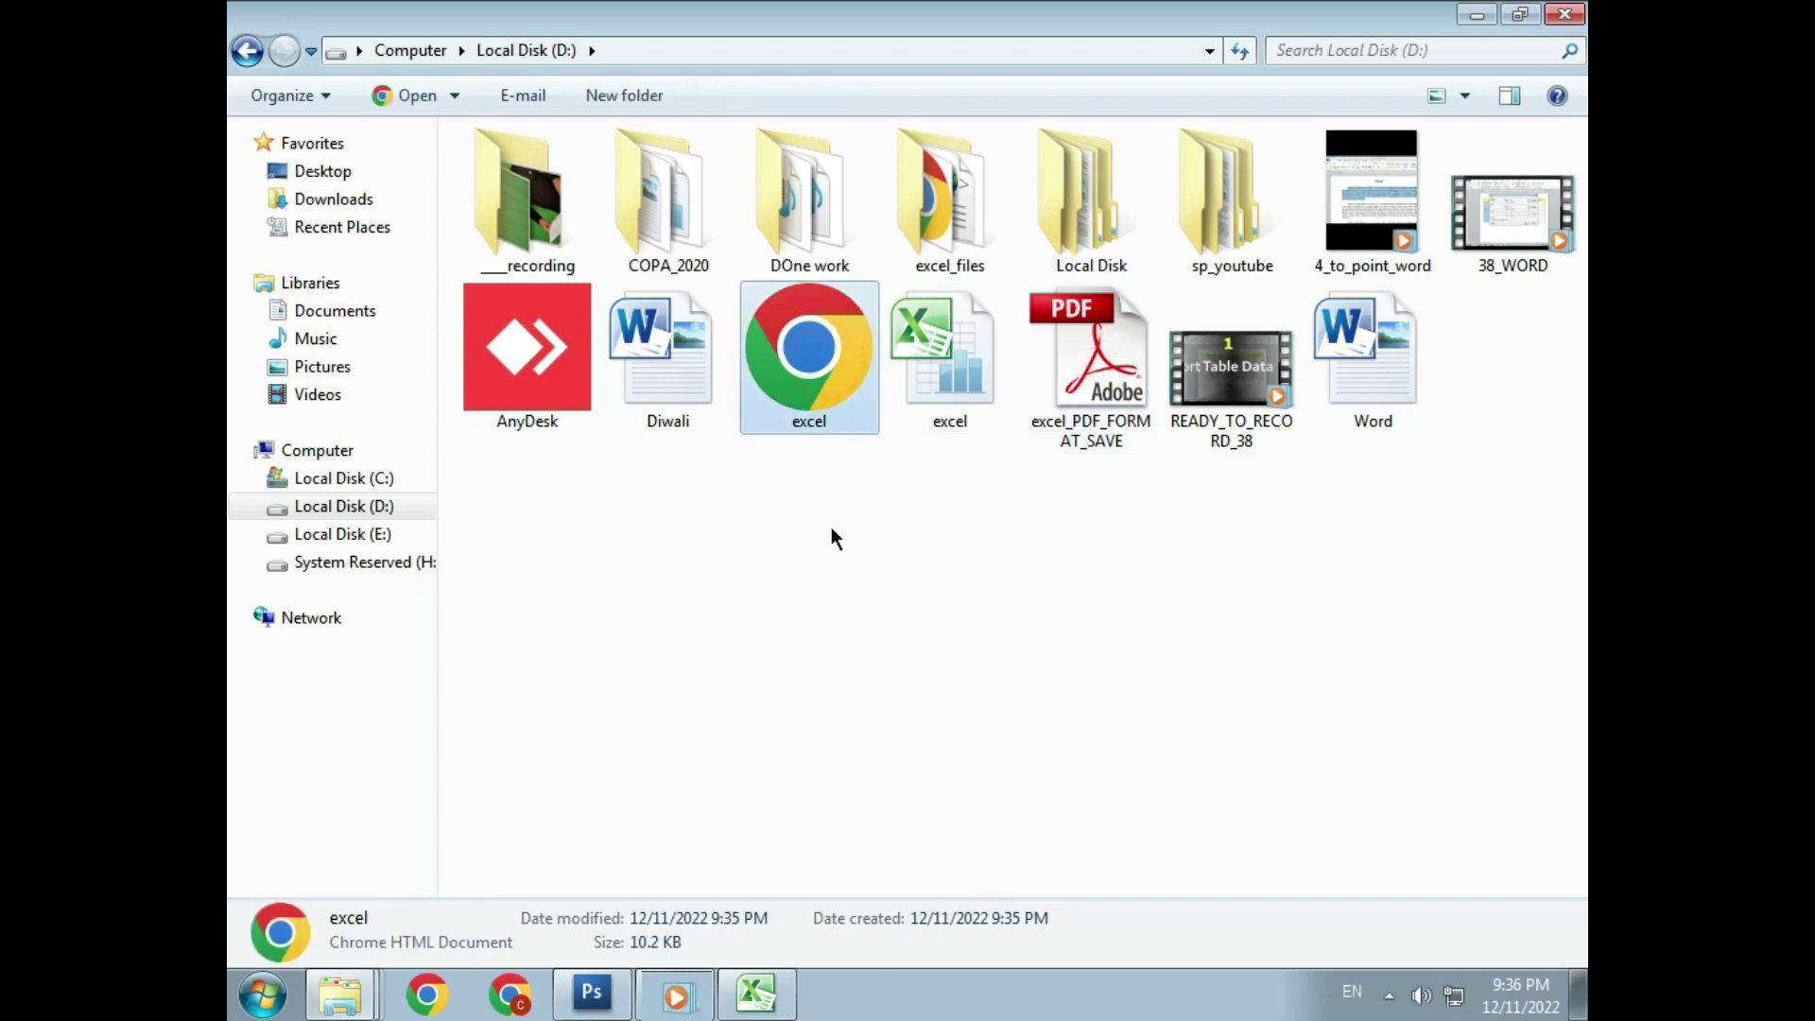